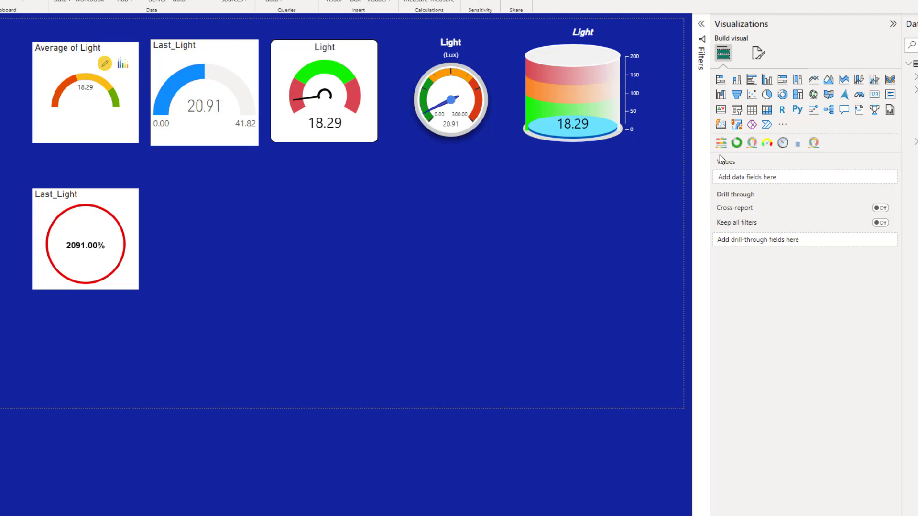
Search the Power BI visuals marketplace for "ga" and browse the listed gauge visuals.
click(782, 126)
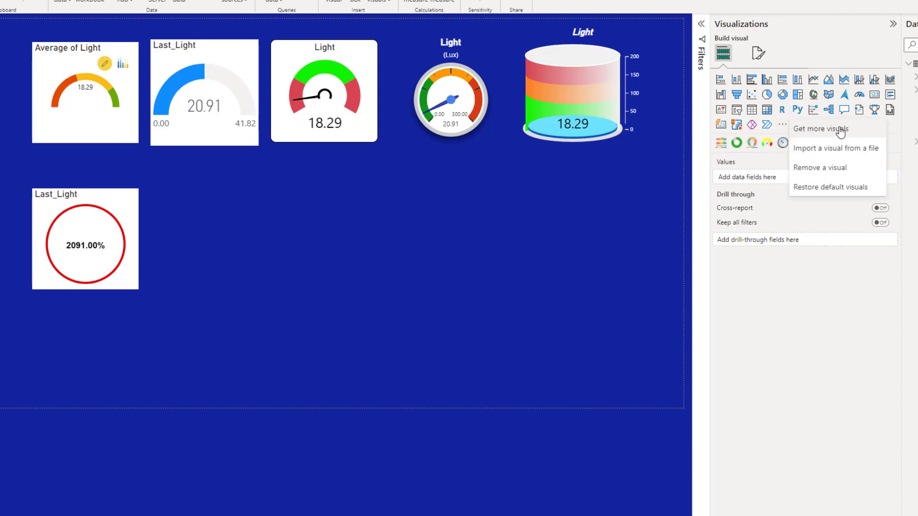
click(841, 129)
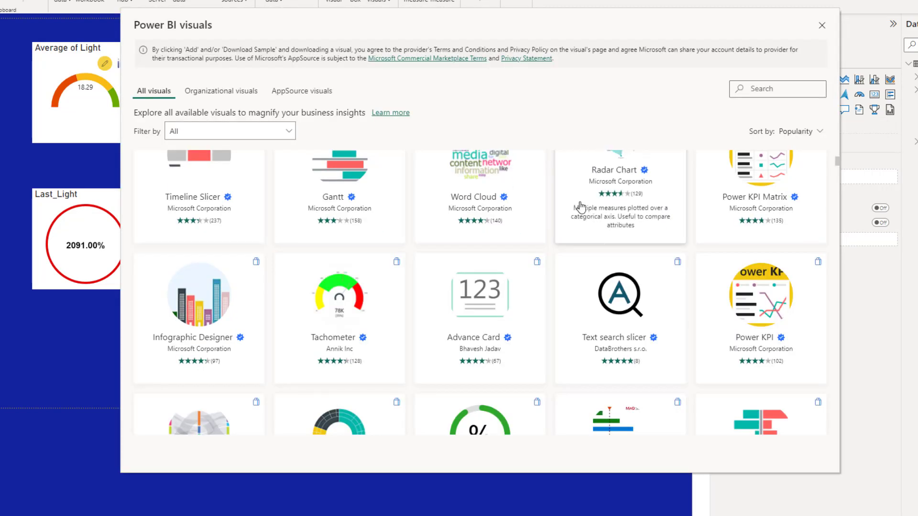
scroll(373, 277, up, 1)
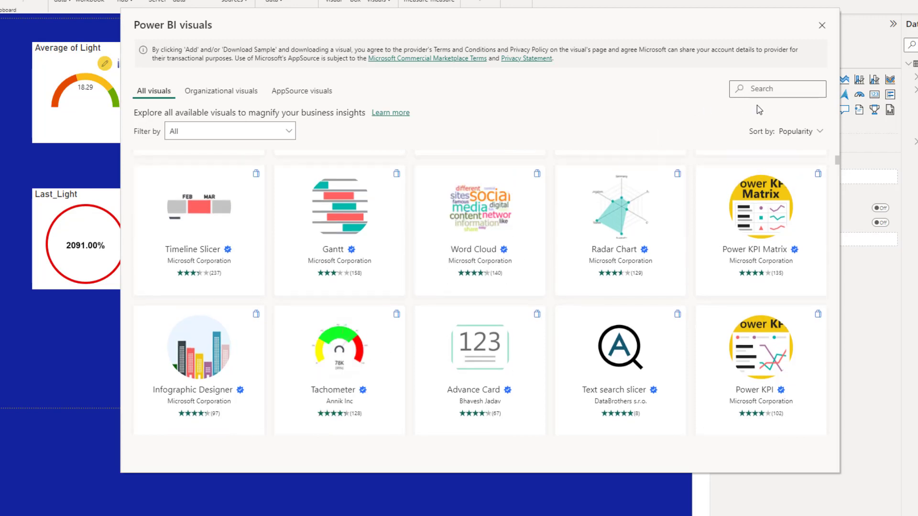
text(ga)
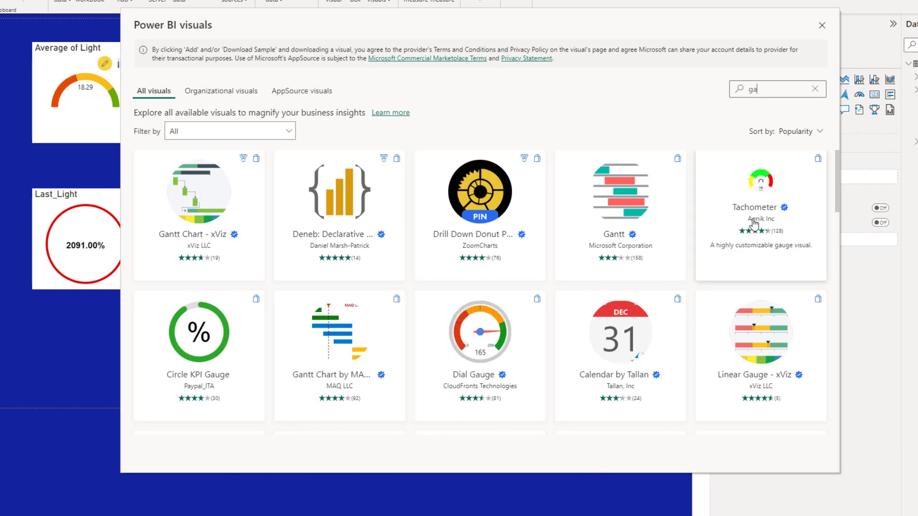
scroll(553, 392, down, 8)
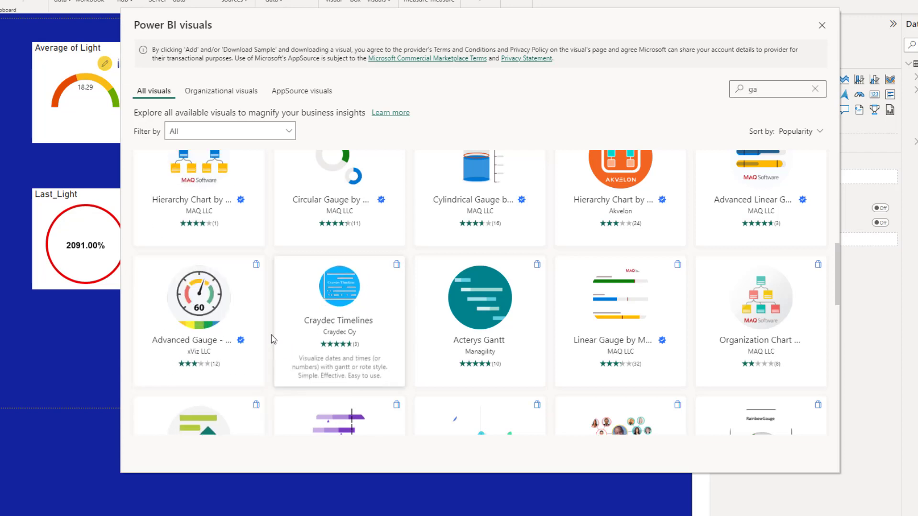
scroll(513, 270, up, 1)
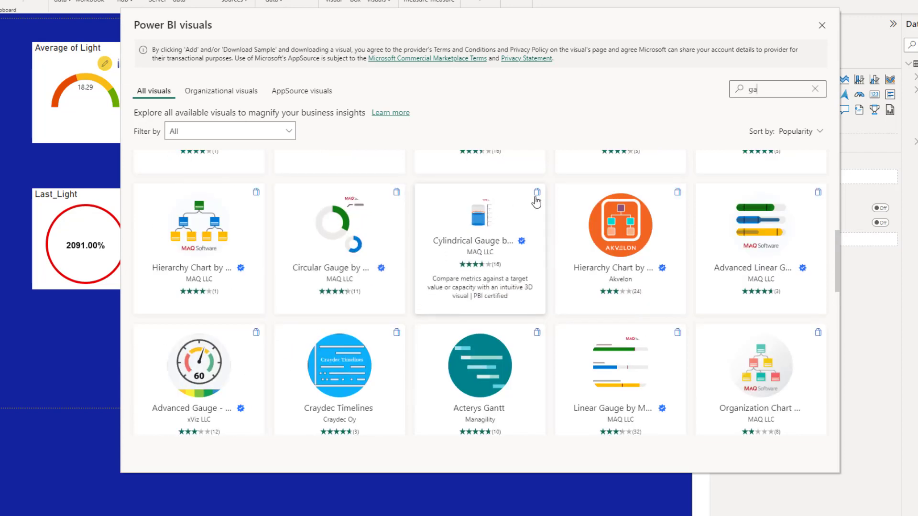
Review the overview page of Cylindrical Gauge by MAQ Software, then close the marketplace.
mouse_move(486, 230)
click(474, 248)
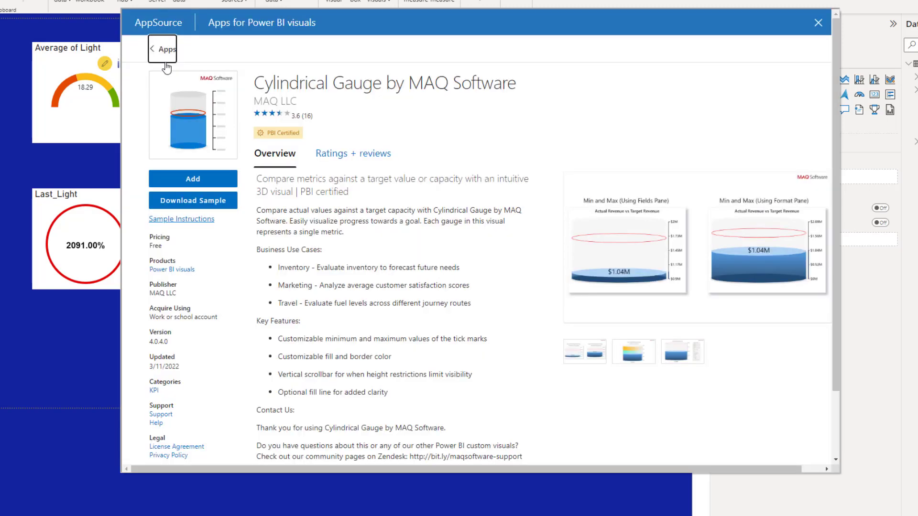
scroll(418, 306, down, 2)
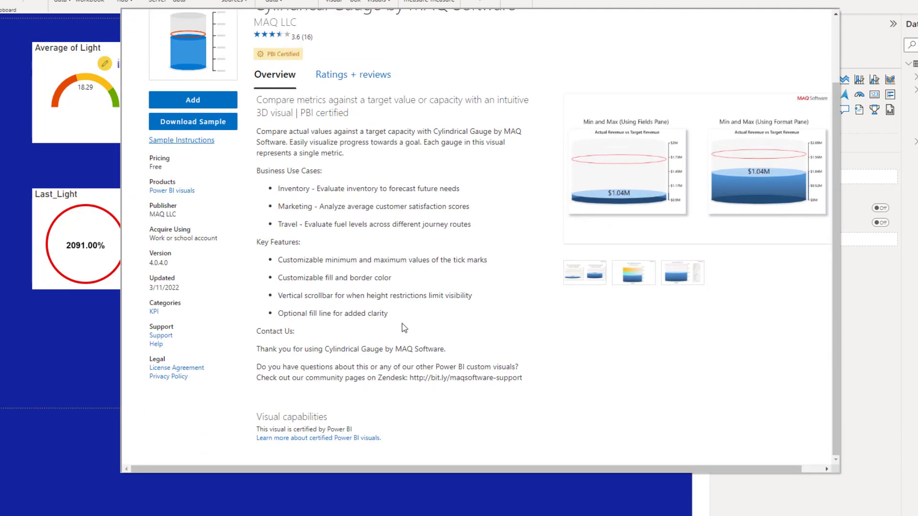
scroll(370, 414, up, 2)
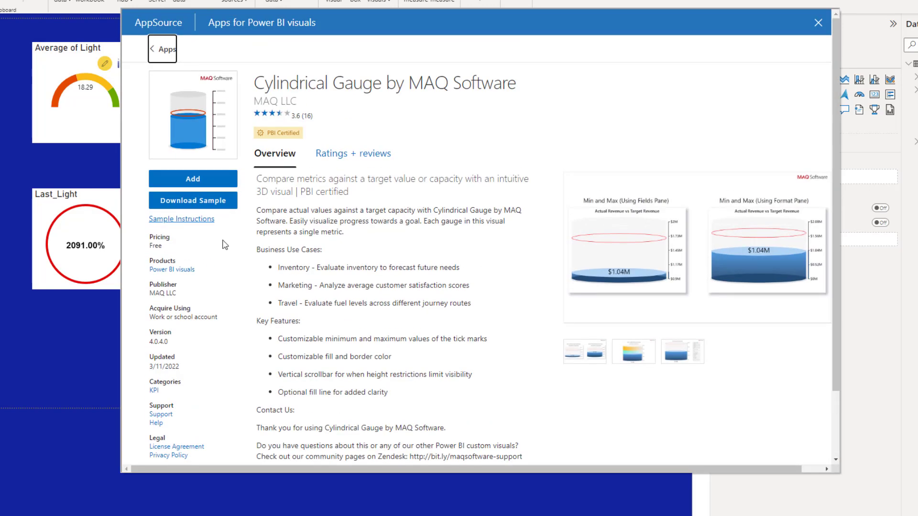
click(818, 22)
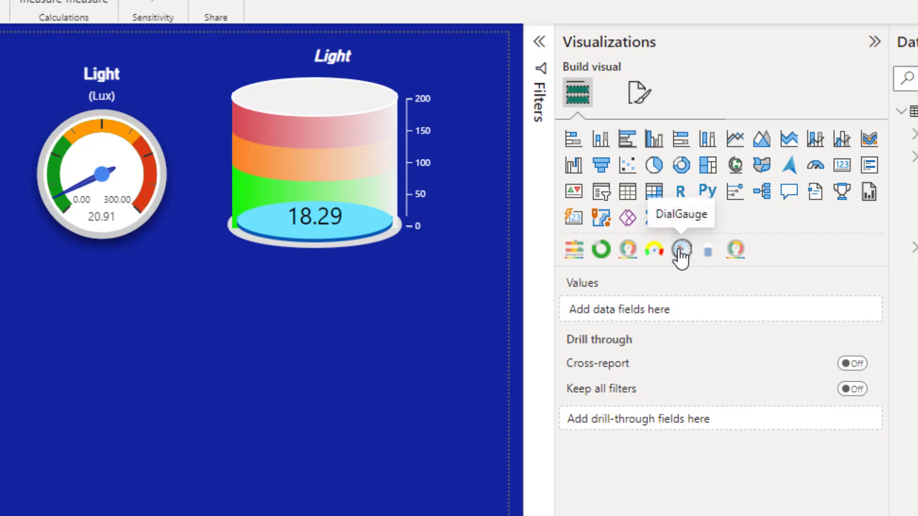
Pin the DialGauge custom visual alongside the default visuals.
right_click(682, 252)
click(739, 263)
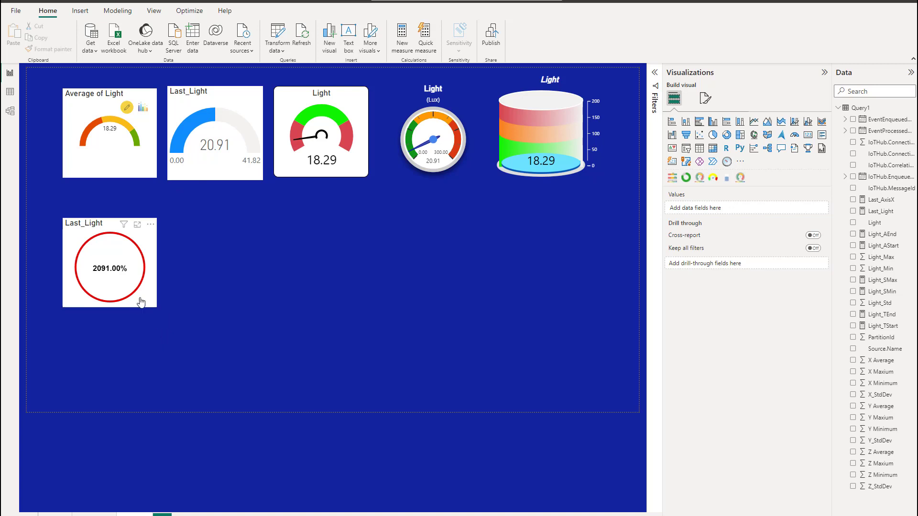
Move the Last_Light circle gauge slightly up and examine the Light column's values in the Query1 table data.
drag(103, 230, 103, 207)
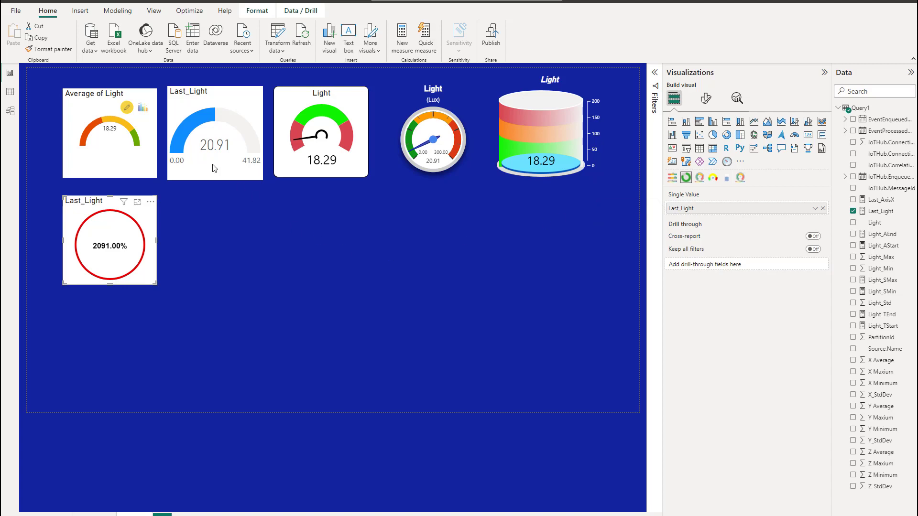
click(10, 91)
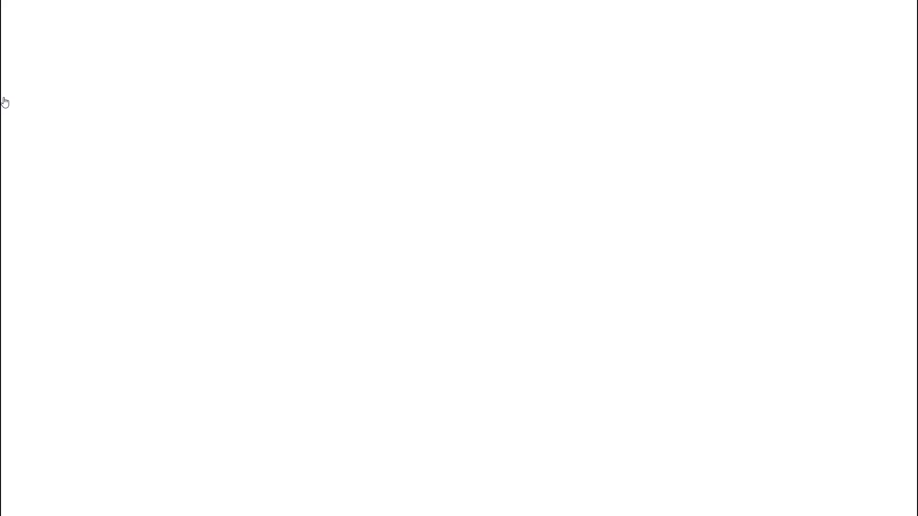
click(673, 98)
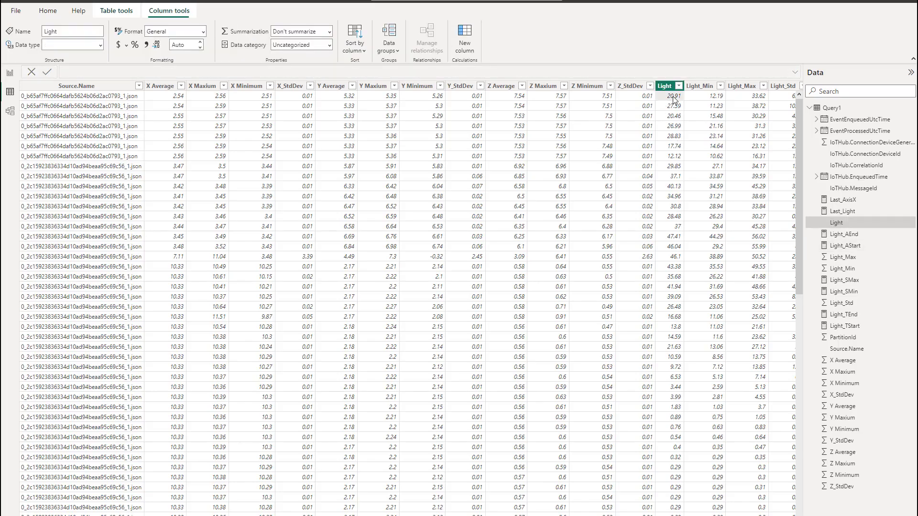
click(10, 73)
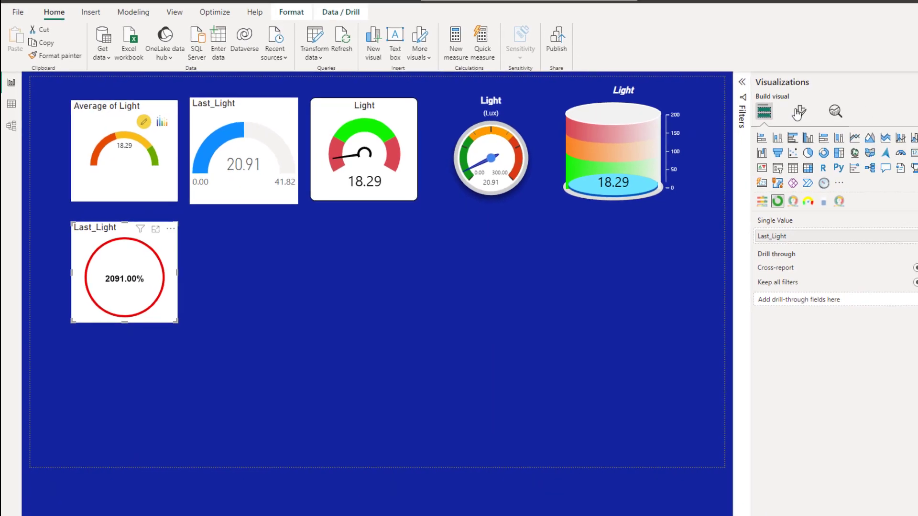
Review the Circle Properties format settings of the Last_Light circle gauge, then delete this gauge from the page.
click(799, 112)
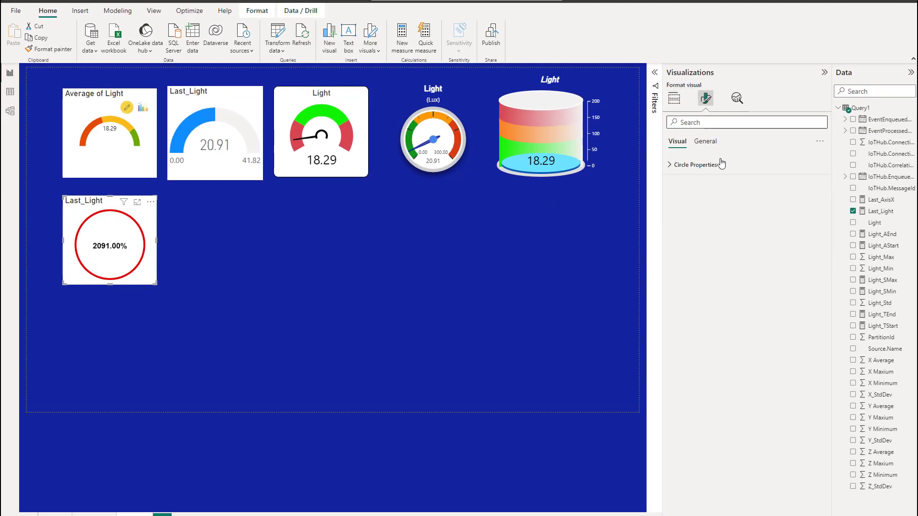
click(672, 165)
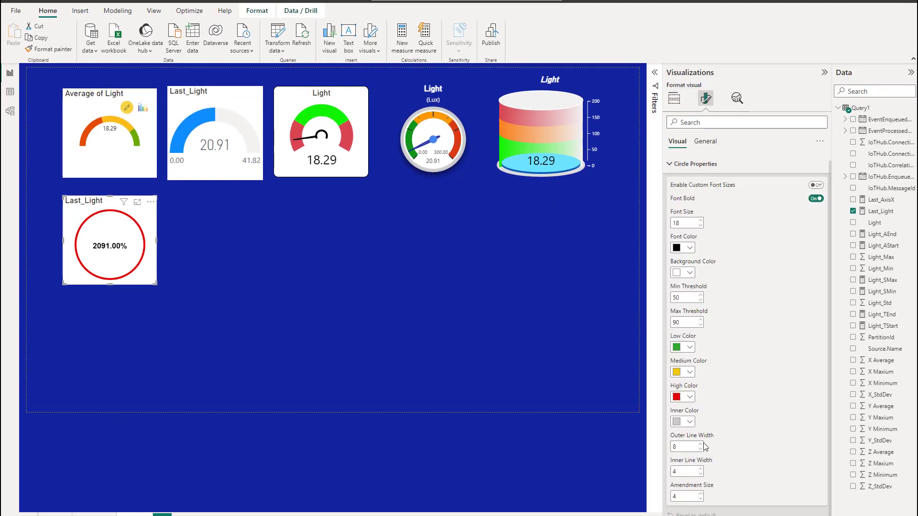
click(705, 142)
click(676, 142)
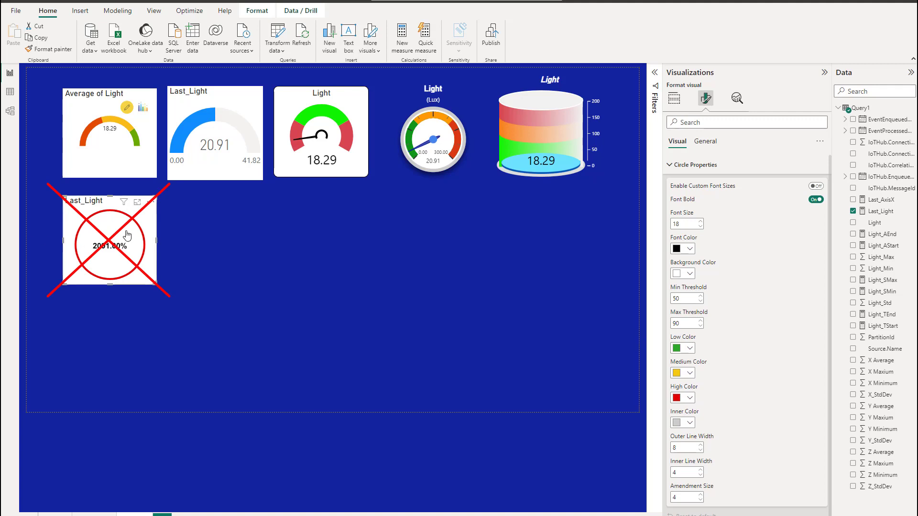
key(Delete)
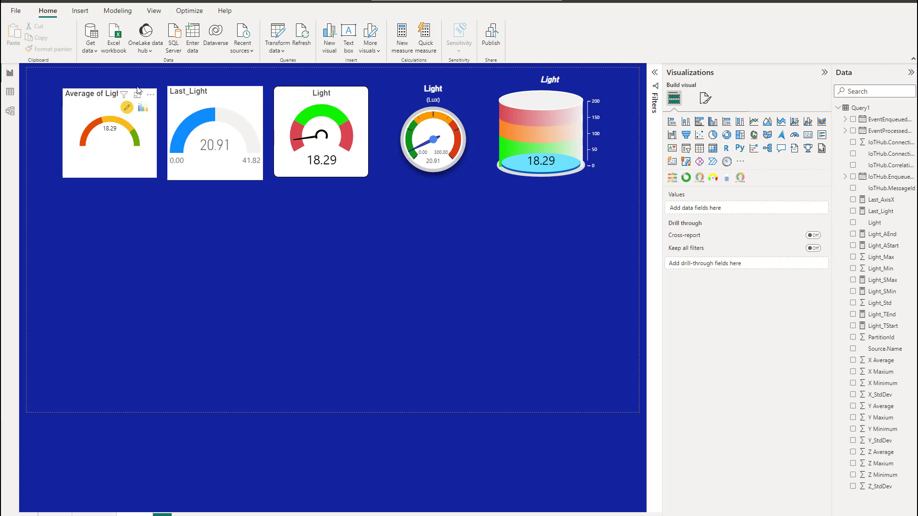
Review the Advanced Gauge - xViz details page in the Power BI visuals marketplace and close it.
click(745, 165)
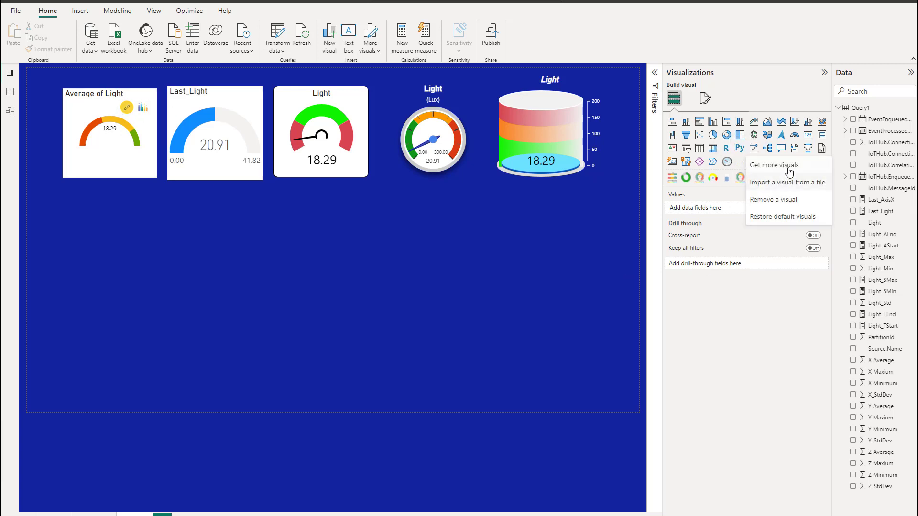
click(755, 165)
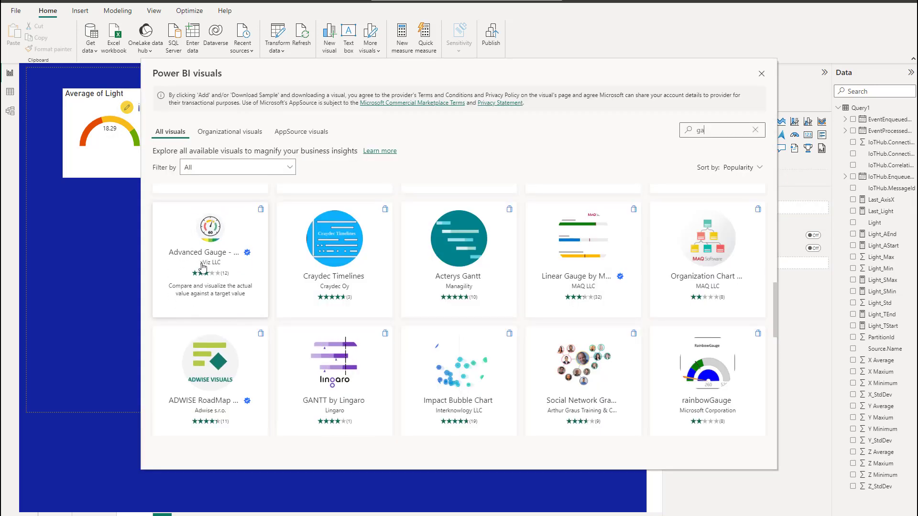
click(195, 260)
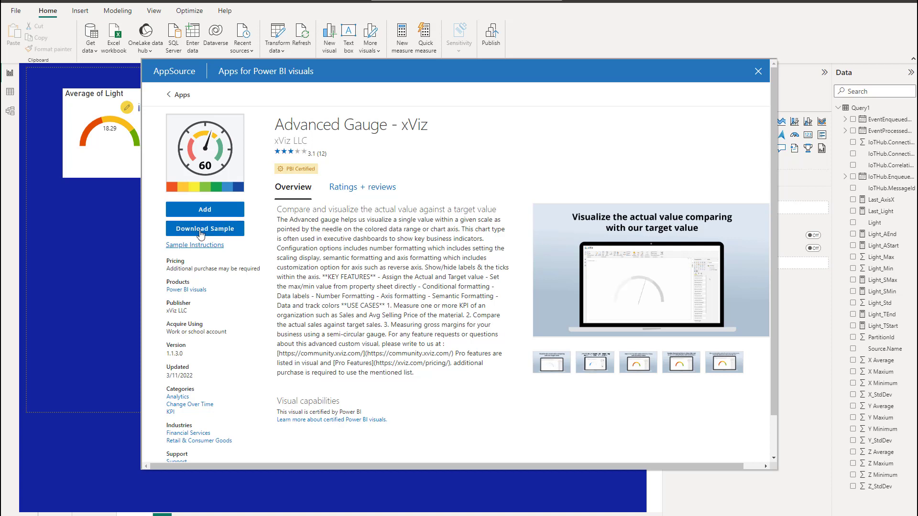
click(757, 71)
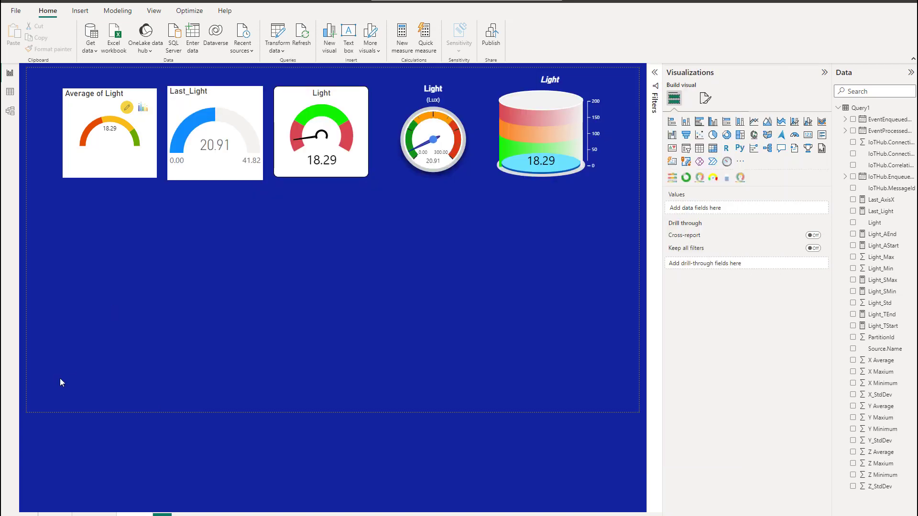
click(740, 162)
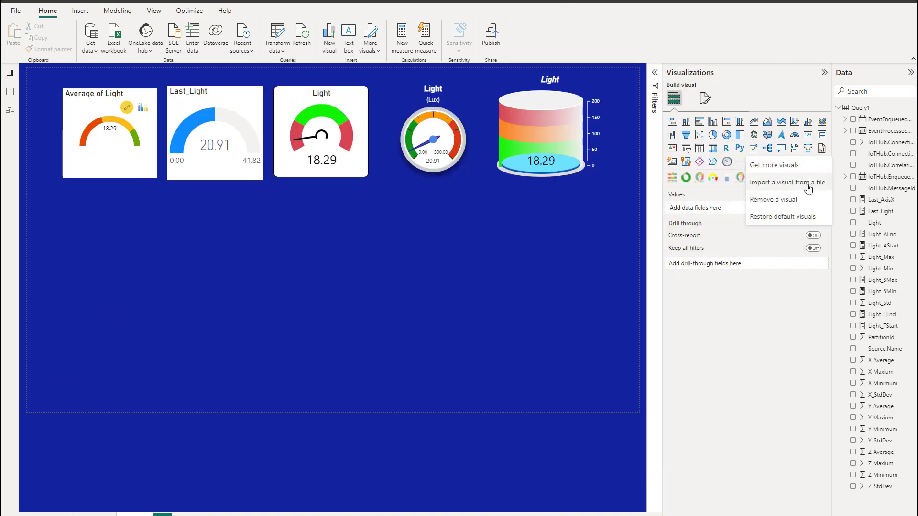
click(327, 325)
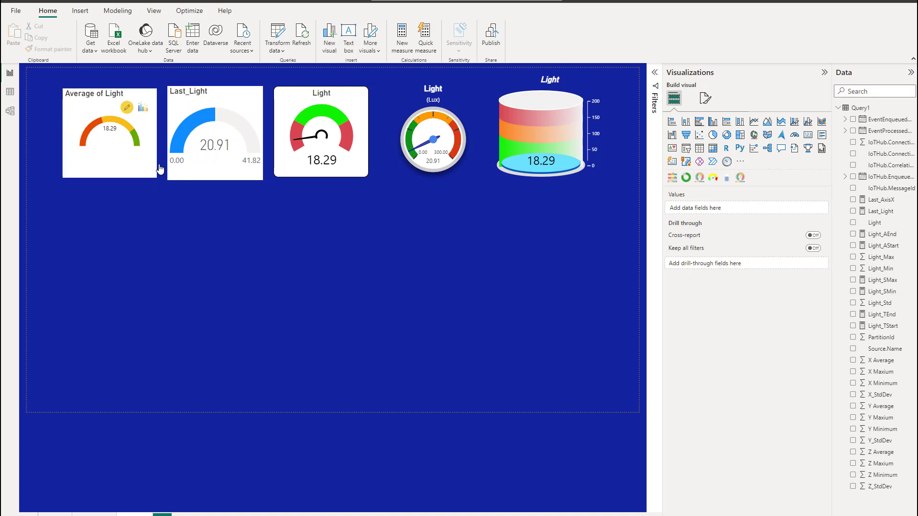
Check the Average of Light gauge's License and Gauge Options (PRO) settings, then delete it and the neighbouring Last_Light gauge.
click(115, 164)
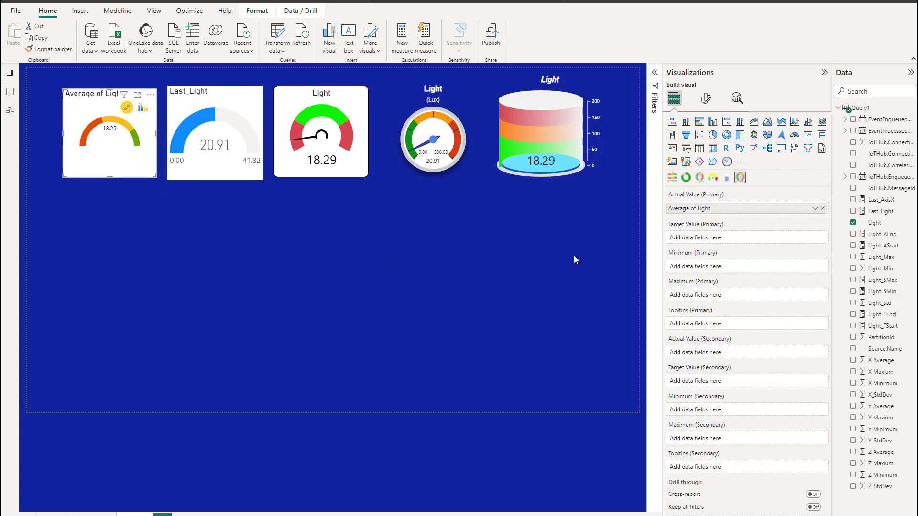
click(705, 99)
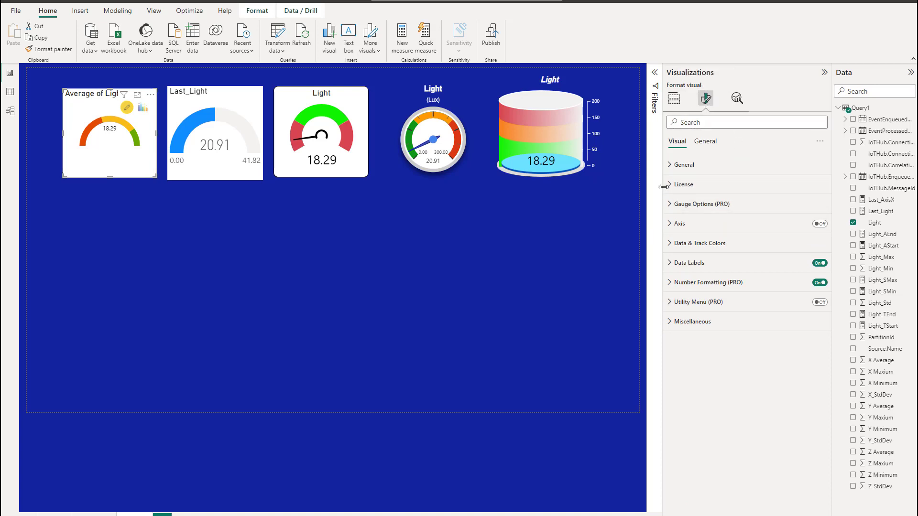
click(679, 187)
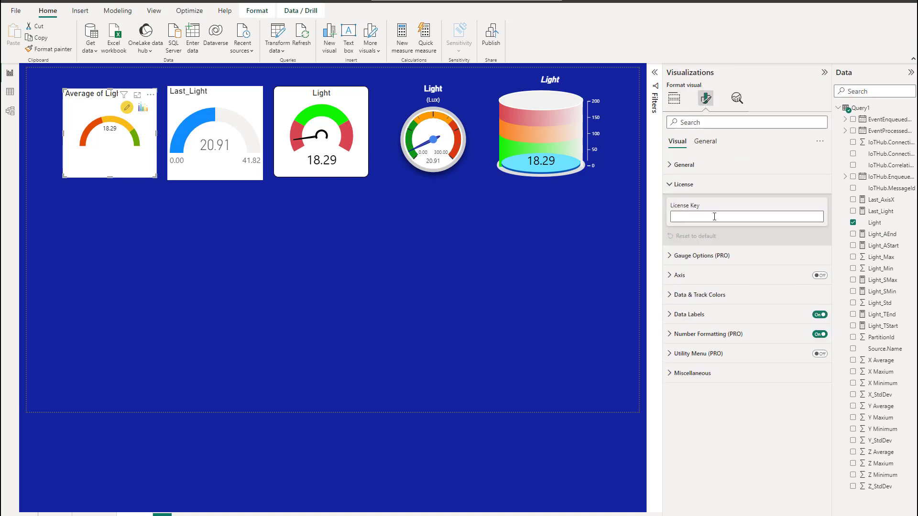
click(671, 257)
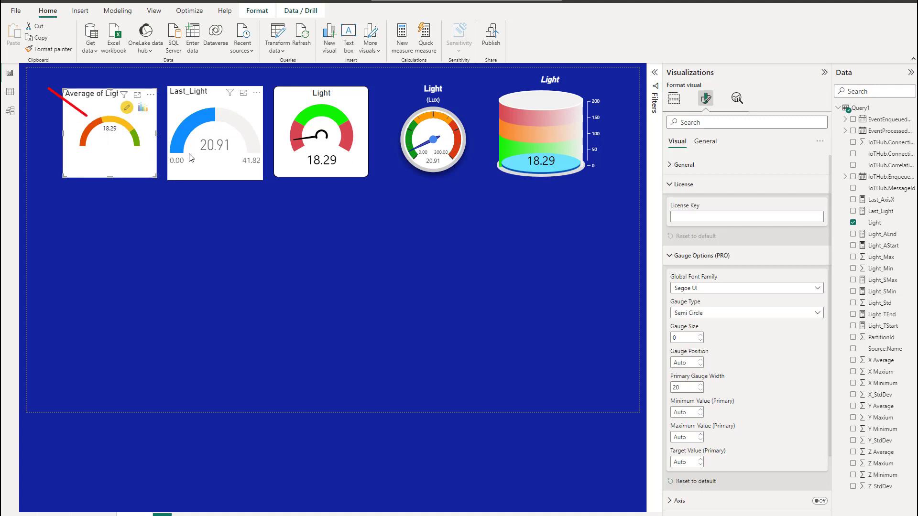
click(150, 94)
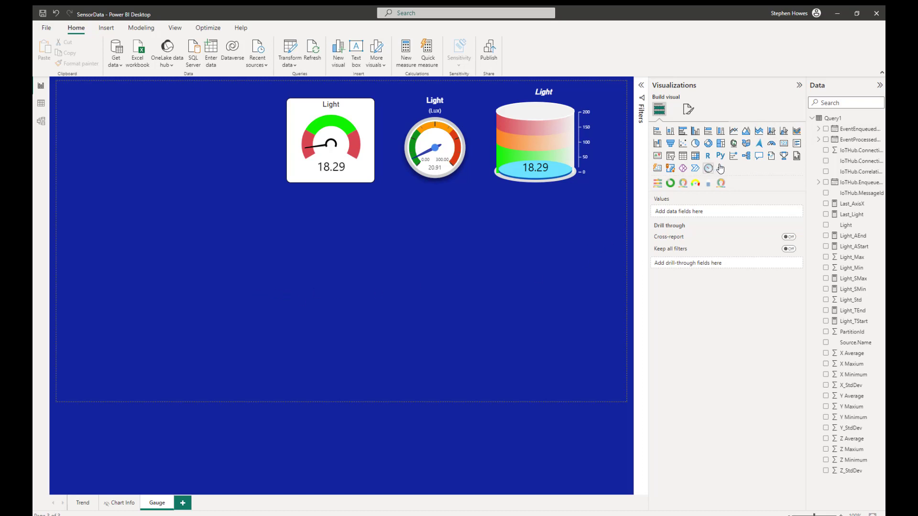
Add a built-in Gauge visual to the report page and place it in the page's upper-left corner.
click(771, 143)
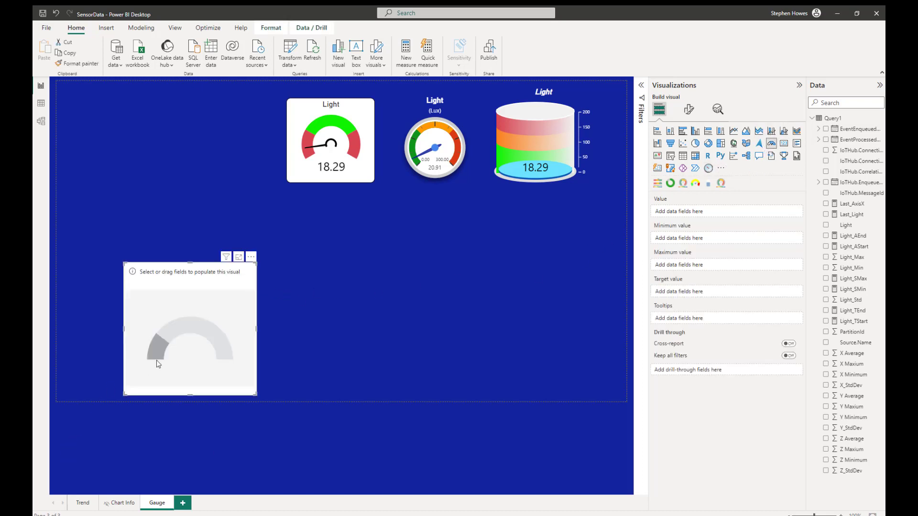
drag(158, 364, 106, 190)
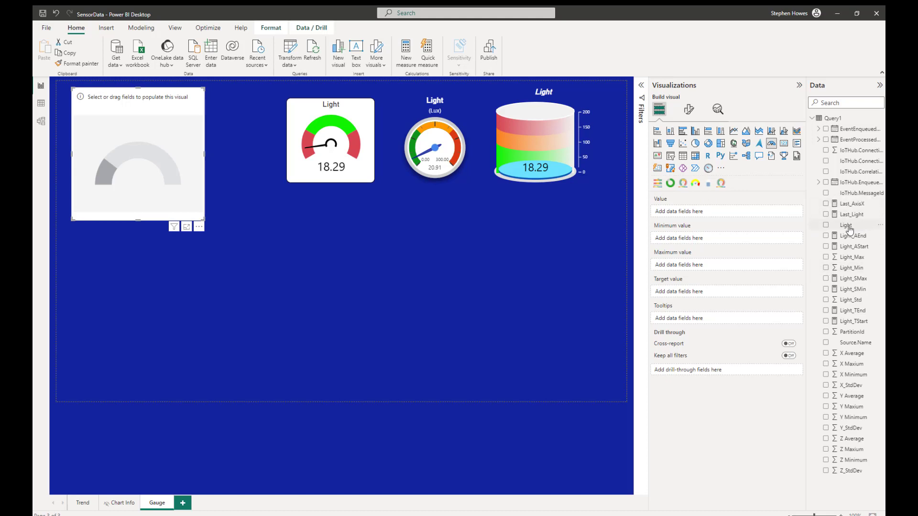
Assign Light as the new gauge's value, Light_SMin as its minimum value and Light_SMax as its maximum value.
drag(850, 230, 696, 216)
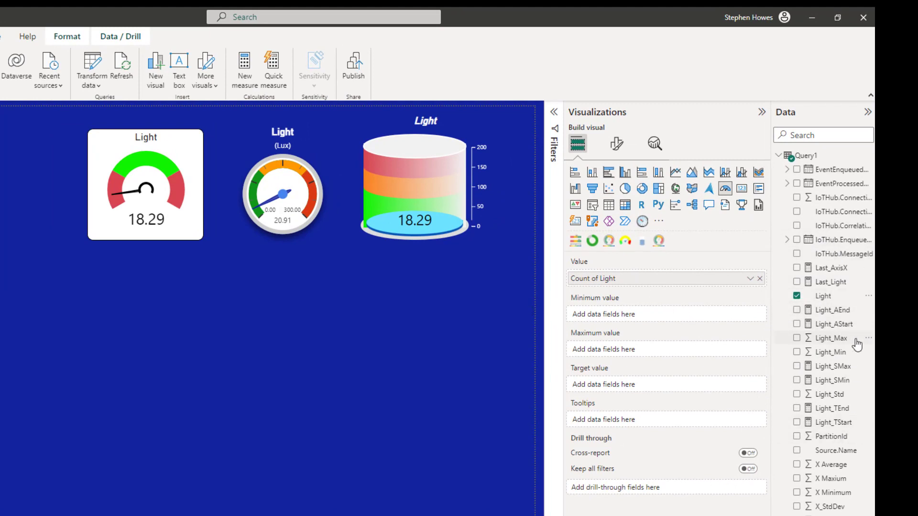
click(834, 381)
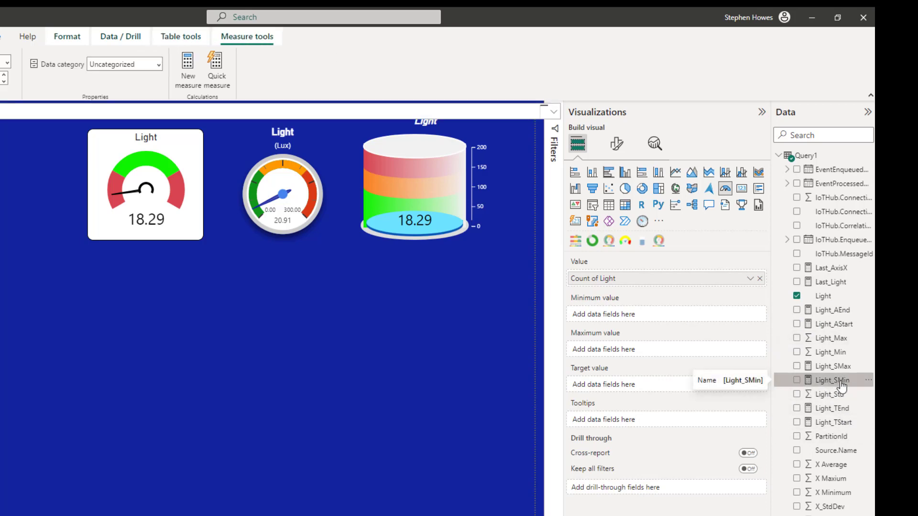
drag(841, 385, 656, 311)
drag(836, 367, 633, 349)
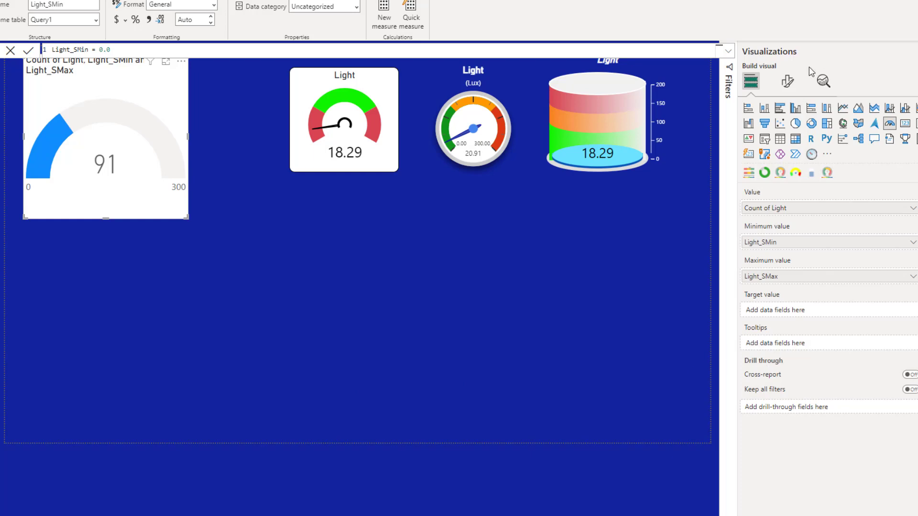
Set up conditional gradient formatting for the gauge's fill color, based on the Light field summarized as Average.
click(787, 81)
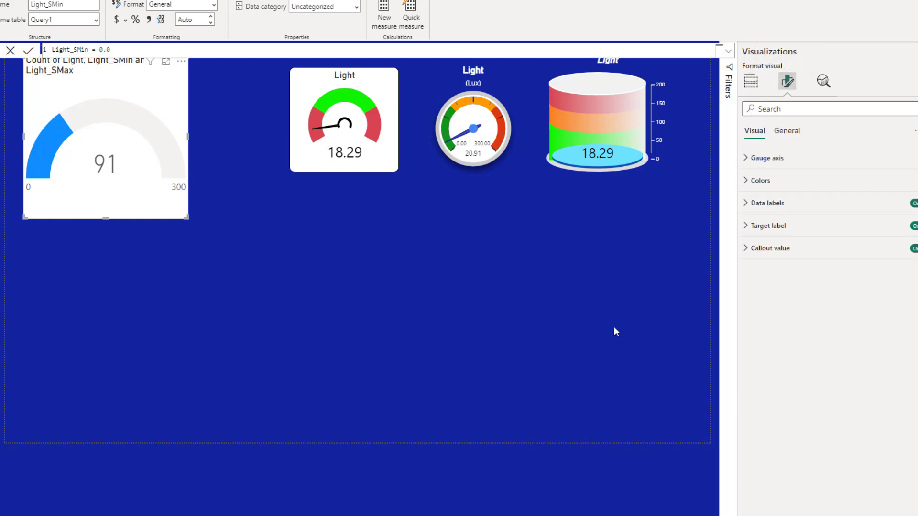
click(744, 158)
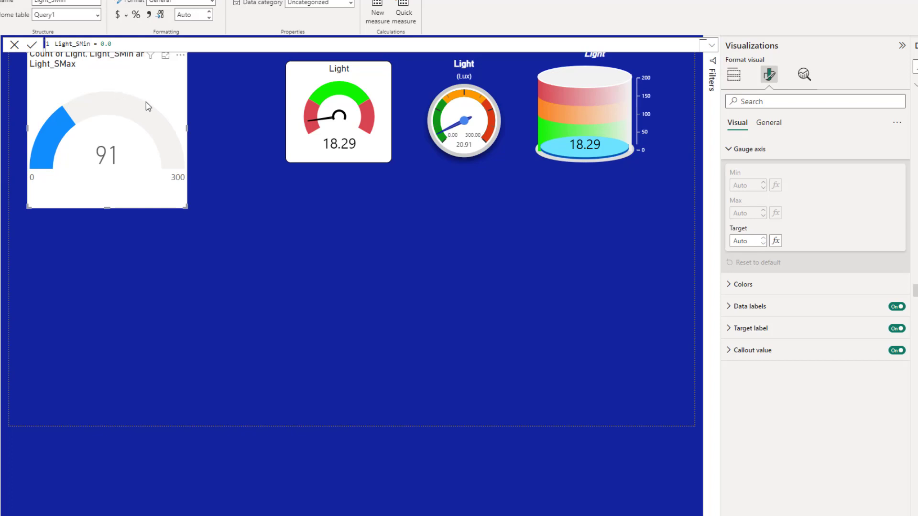
mouse_move(137, 125)
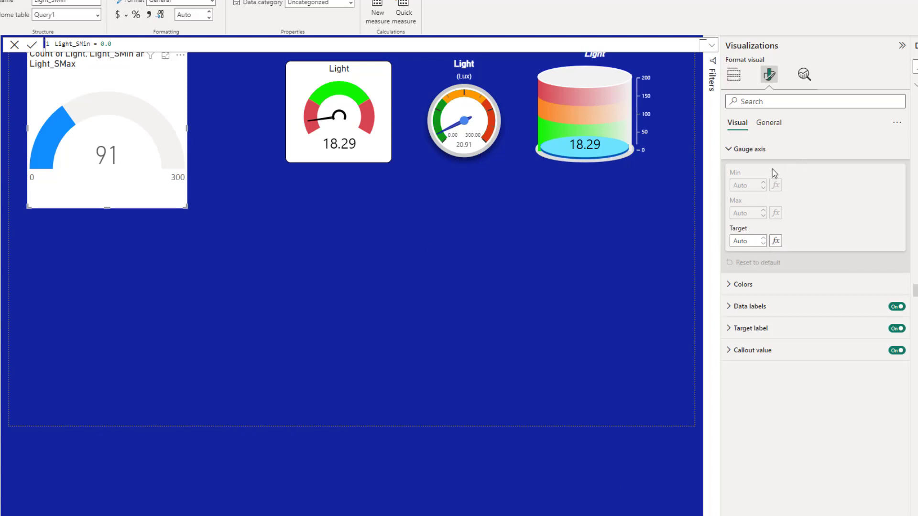
click(728, 286)
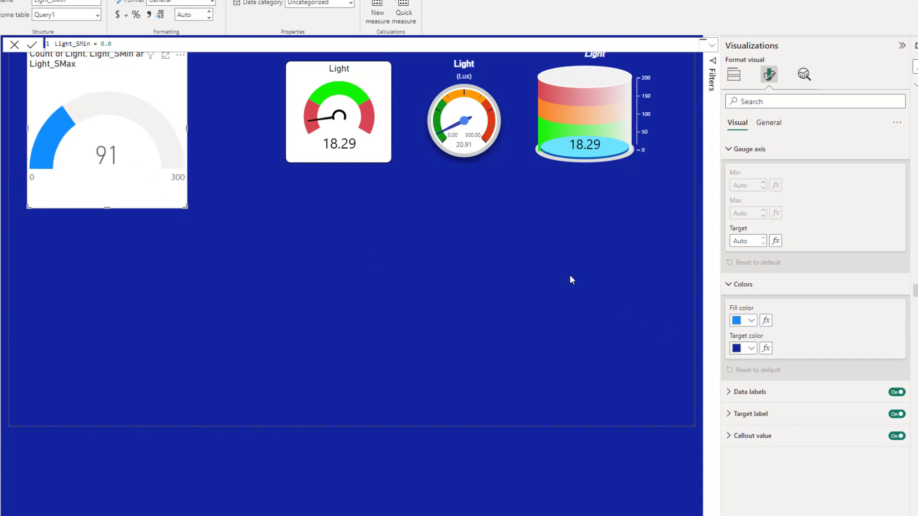
click(765, 321)
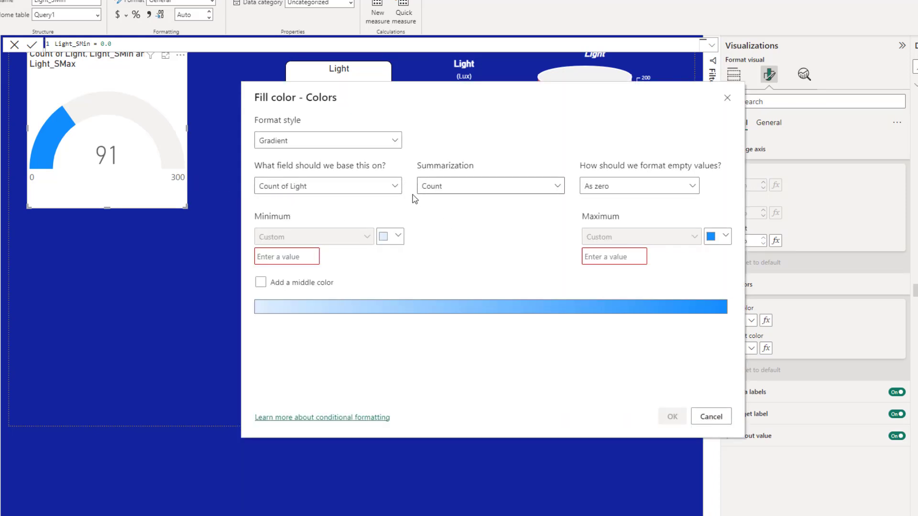
click(393, 186)
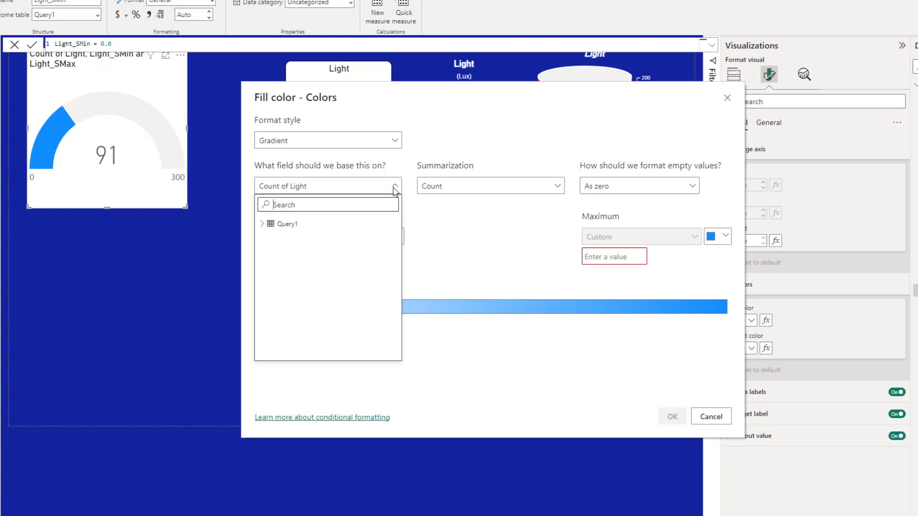
click(262, 224)
scroll(348, 332, down, 1)
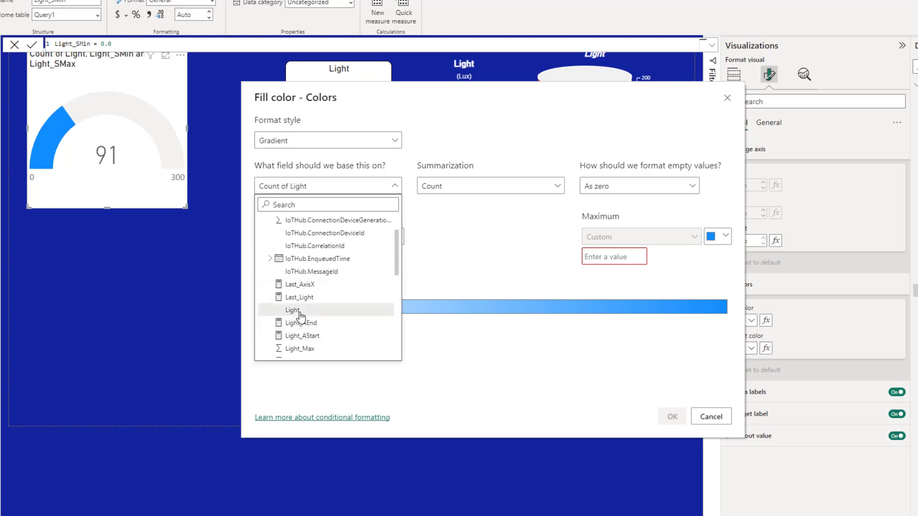
click(315, 311)
click(557, 187)
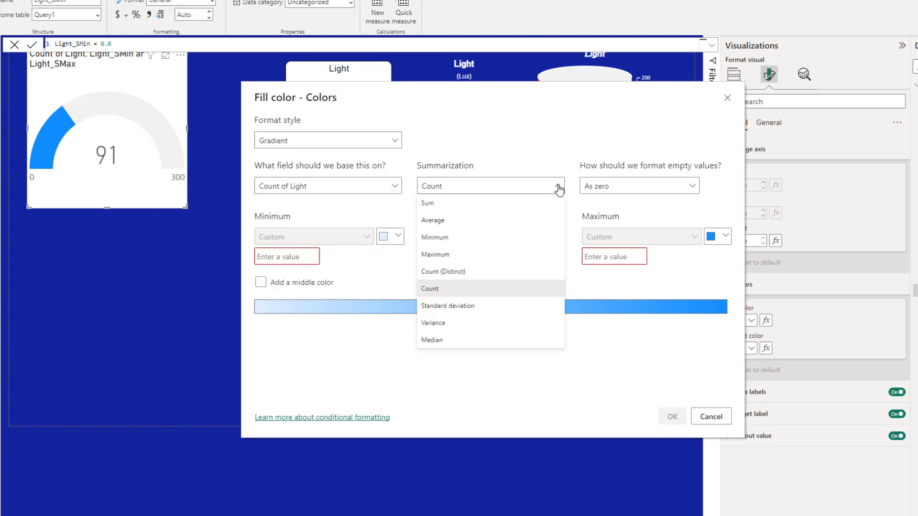
click(445, 221)
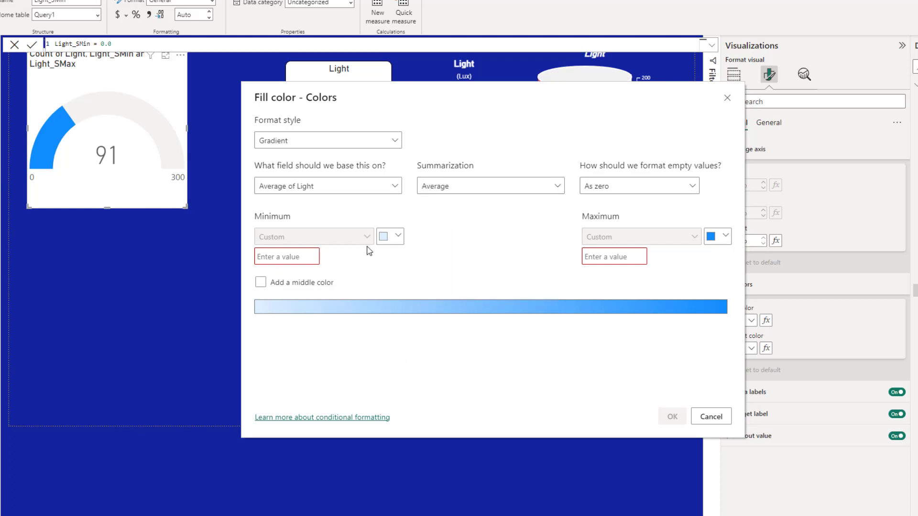
Set the gradient's minimum to 0 with the bright green color #04F330.
click(273, 259)
text(0)
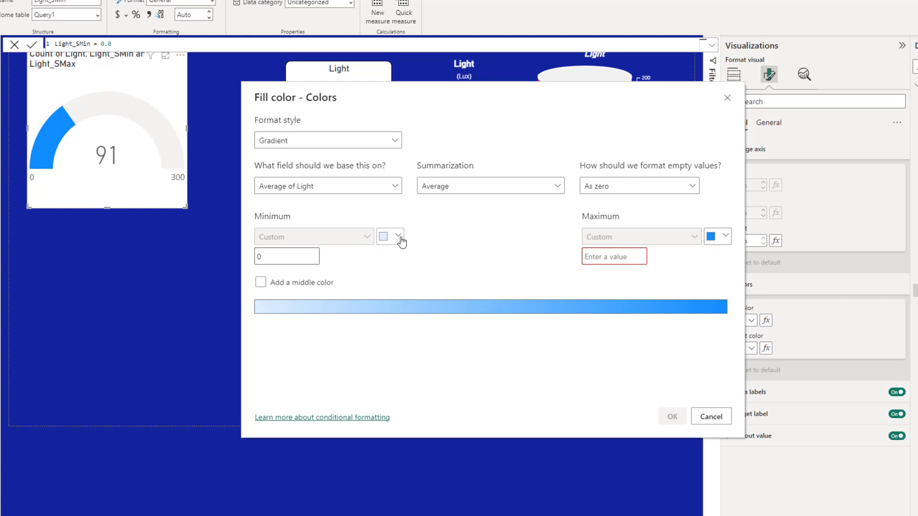
click(398, 236)
click(418, 400)
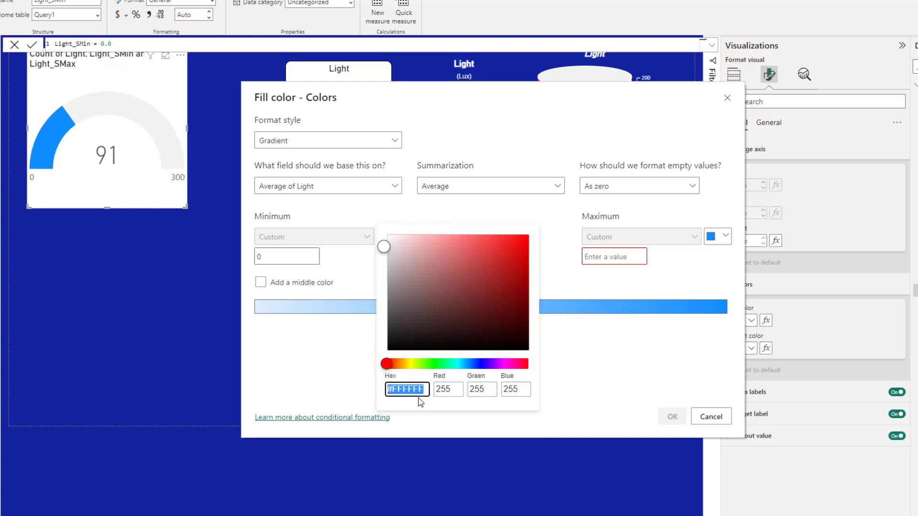
click(440, 364)
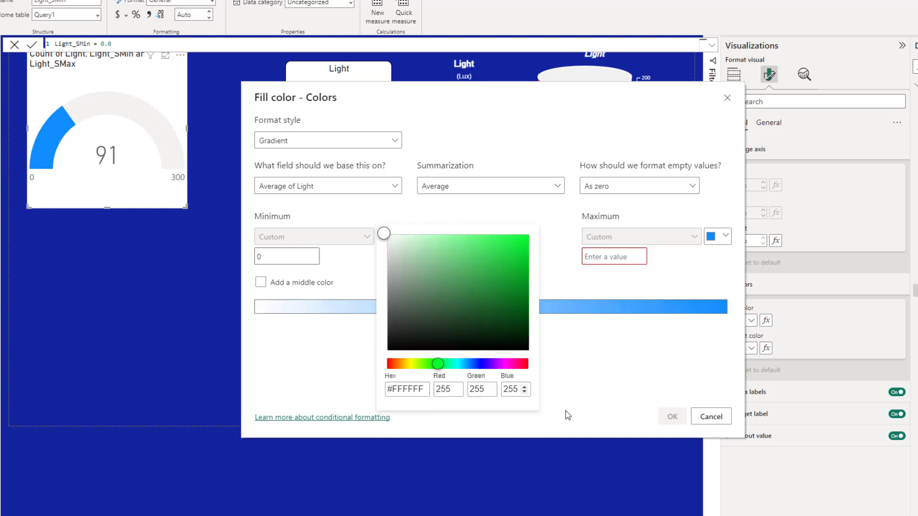
click(526, 239)
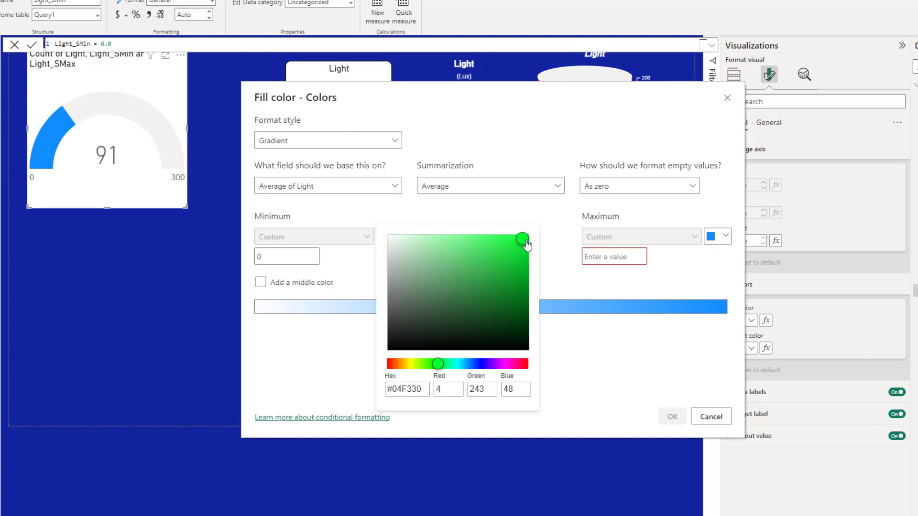
click(661, 367)
Set the gradient's maximum to 300 with a red color and apply the fill formatting to the gauge.
click(604, 257)
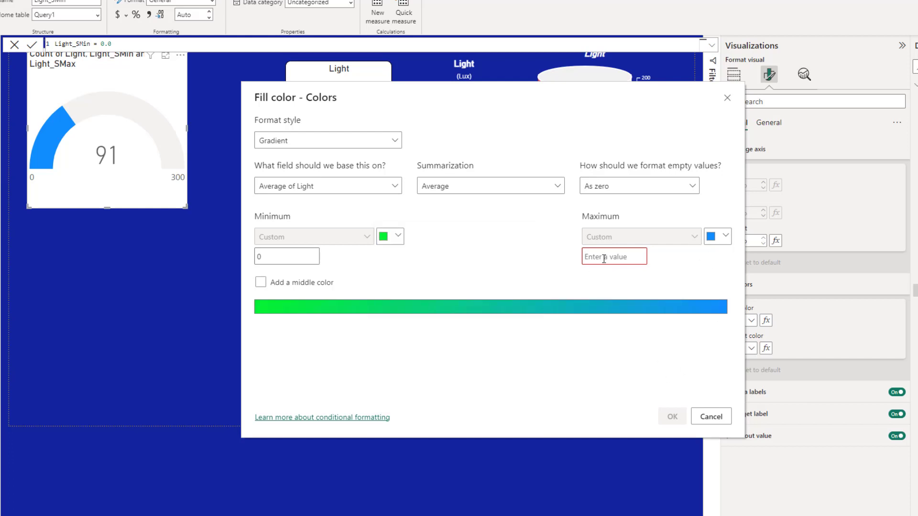
text(300)
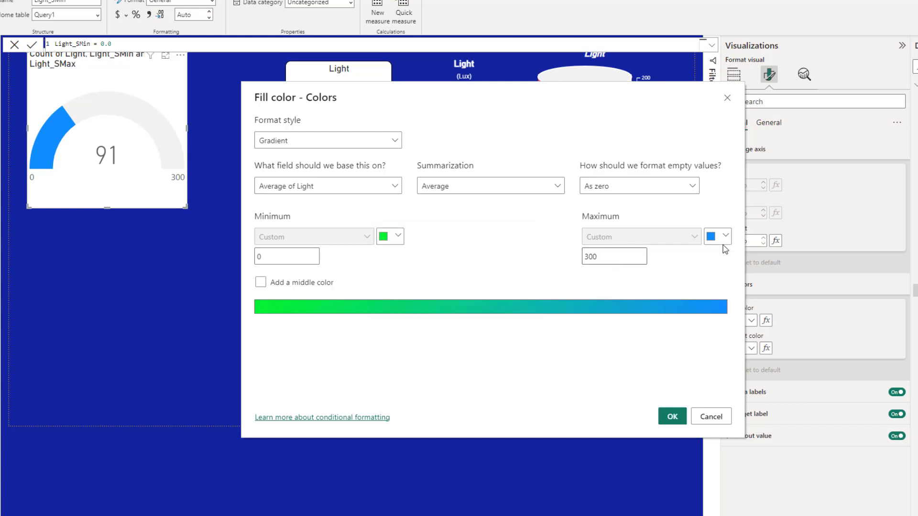
click(724, 237)
click(716, 251)
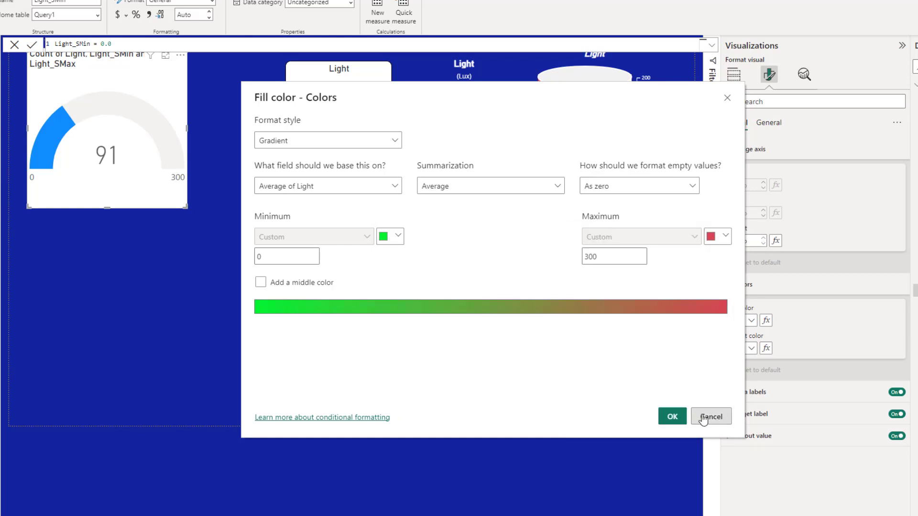
click(671, 416)
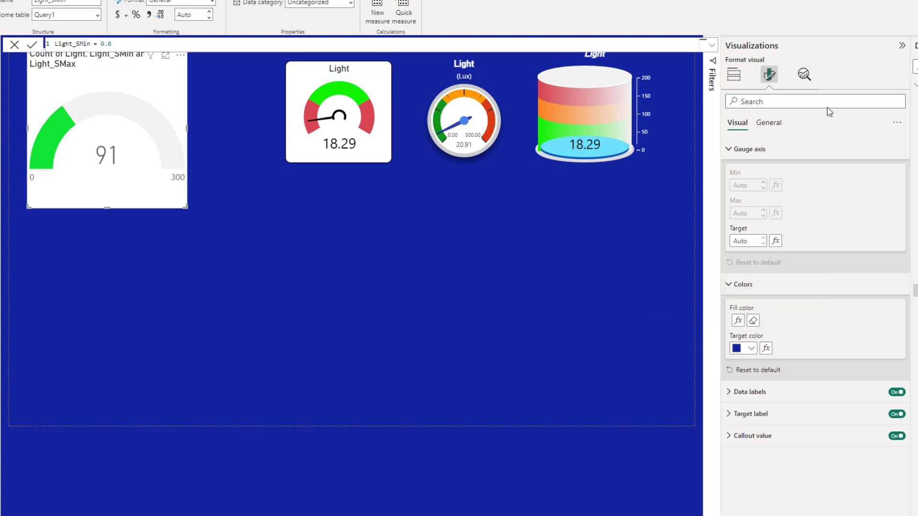
Format the gauge's data label values with font size 11 and 0 decimal places.
click(734, 74)
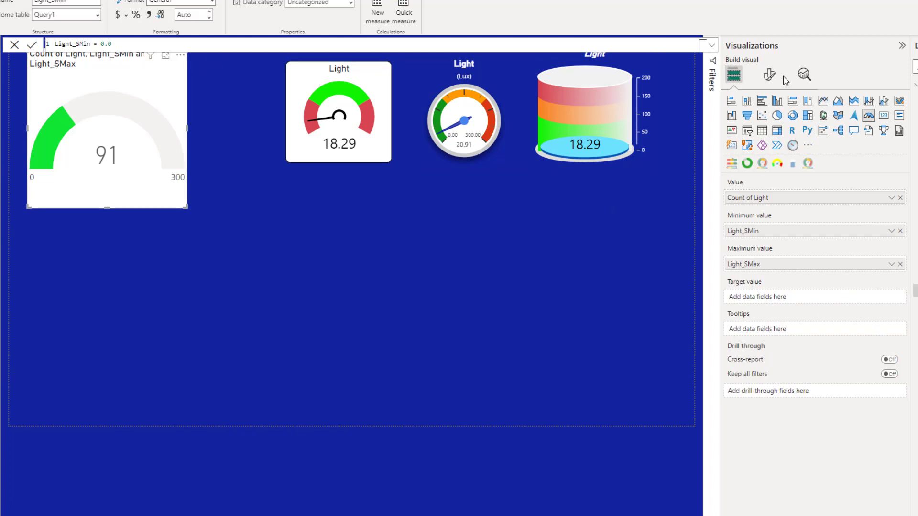
click(769, 74)
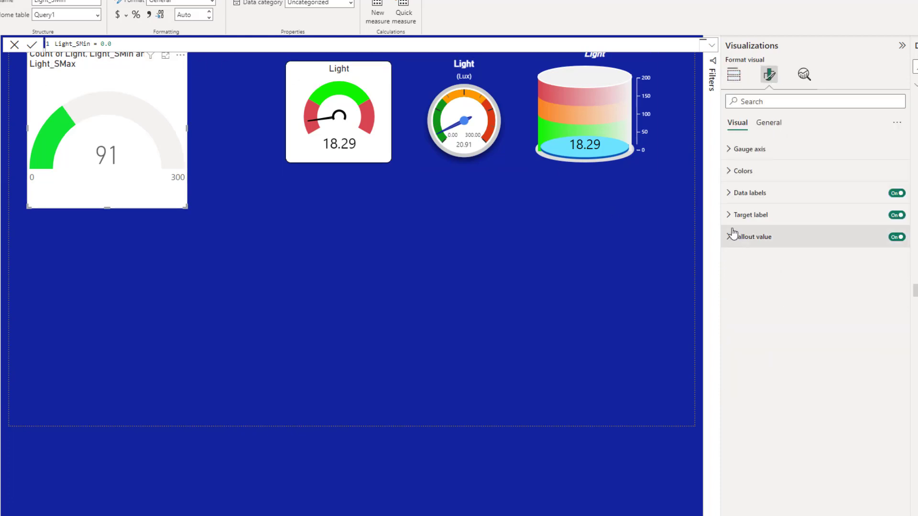
click(730, 193)
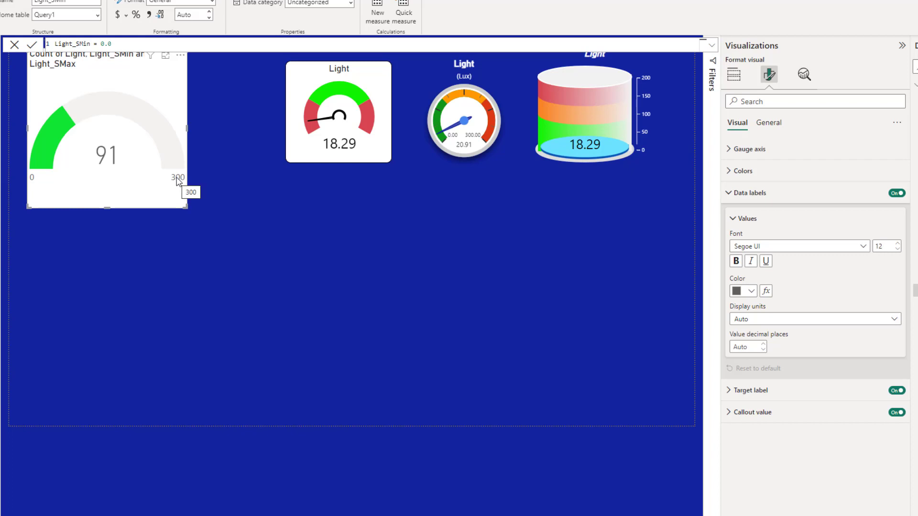
click(898, 250)
click(897, 249)
click(898, 250)
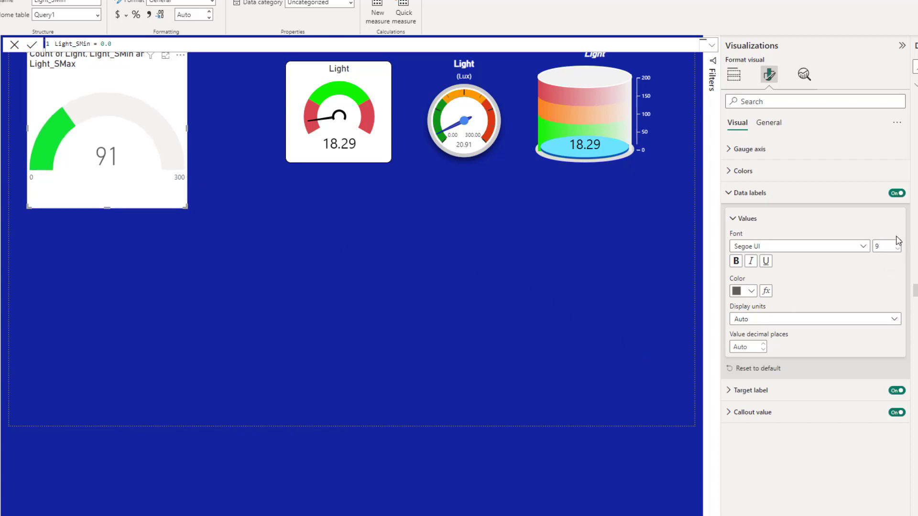
click(897, 244)
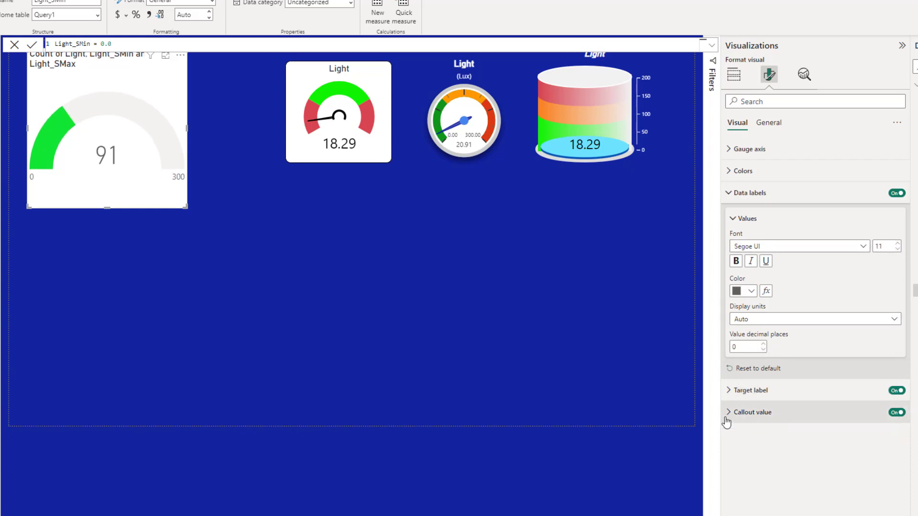
Turn off the gauge's header icons and resize the visual from its lower corner.
click(734, 150)
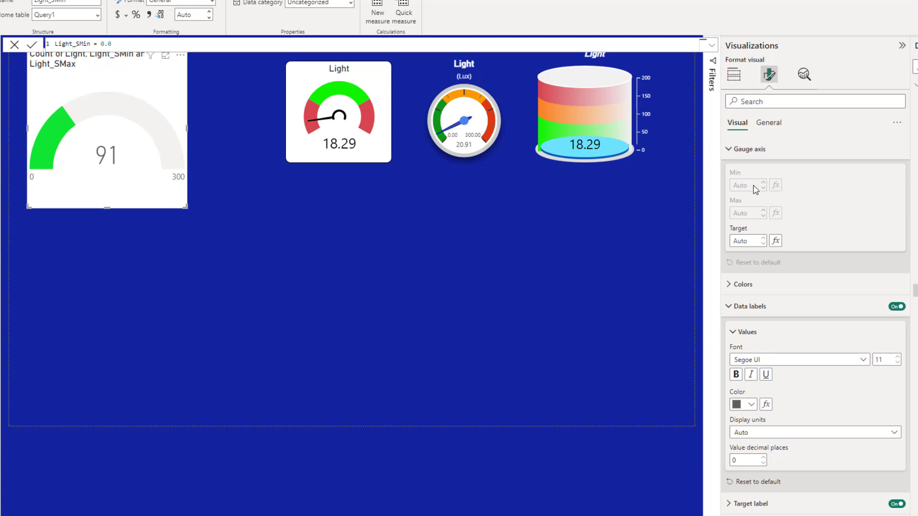
click(771, 124)
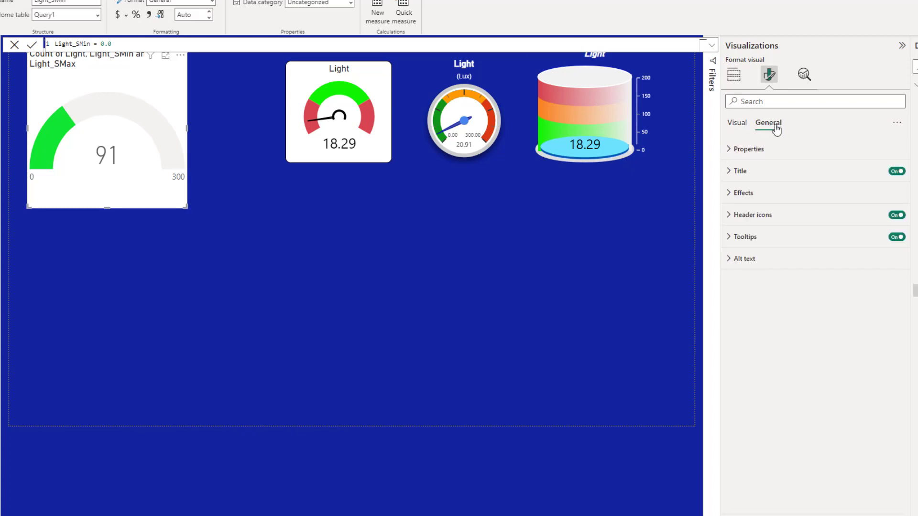
click(896, 214)
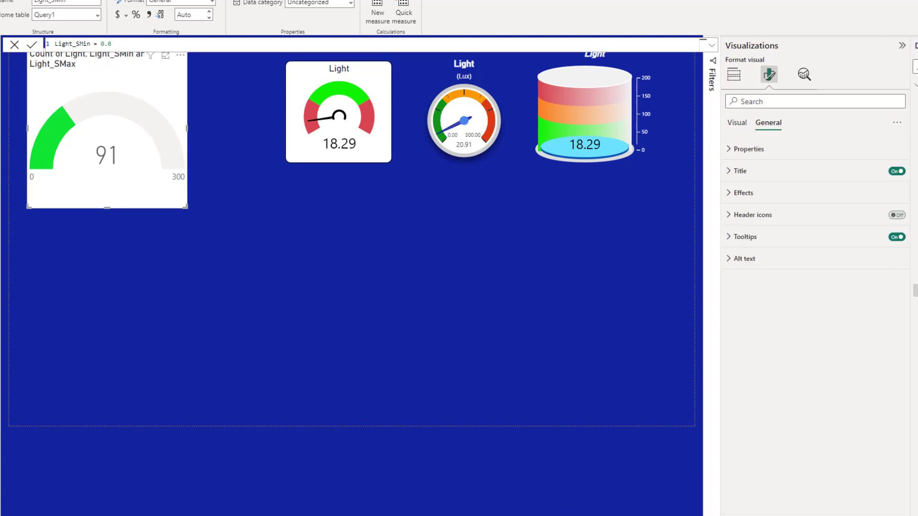
click(730, 237)
click(783, 293)
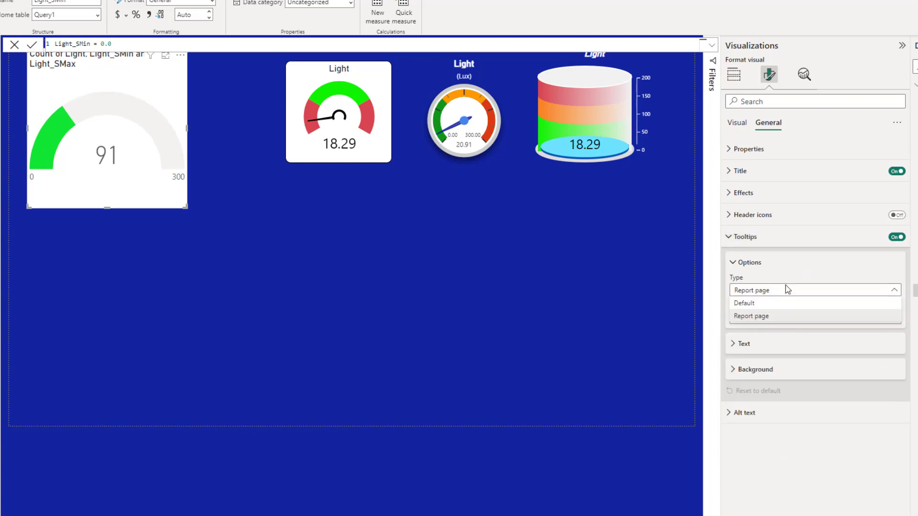
click(804, 236)
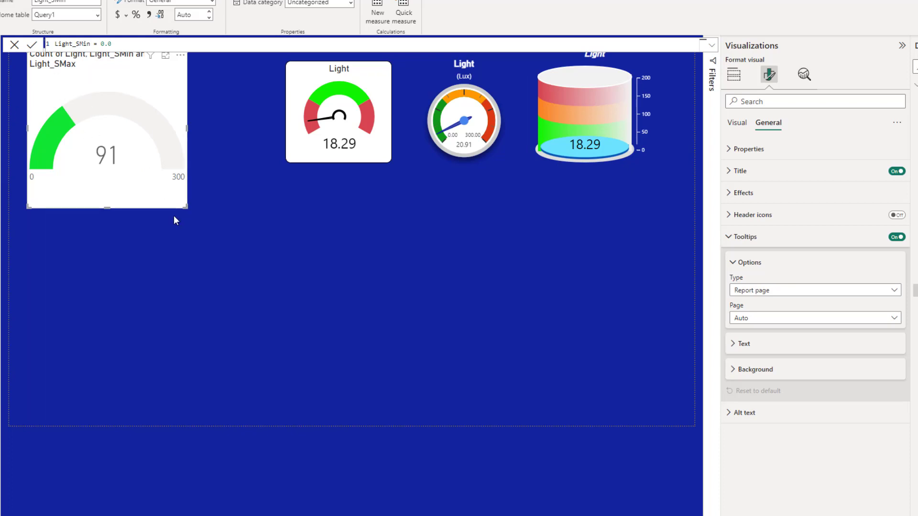
drag(183, 206, 272, 383)
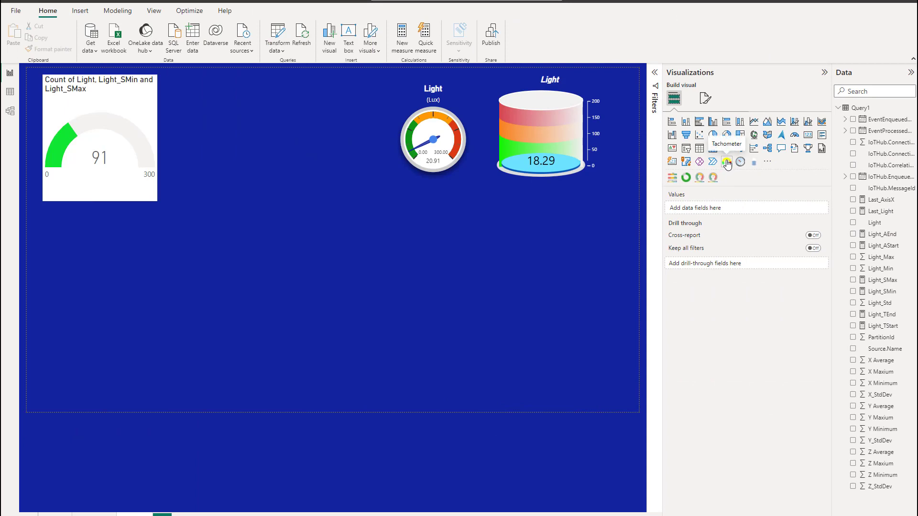
Review the Tachometer visual's details page in the Power BI visuals marketplace and close it.
click(767, 162)
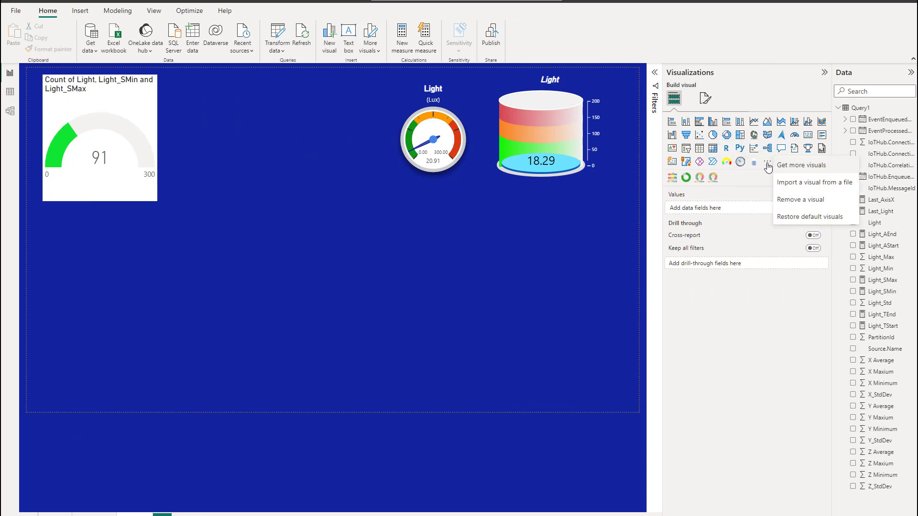
click(794, 168)
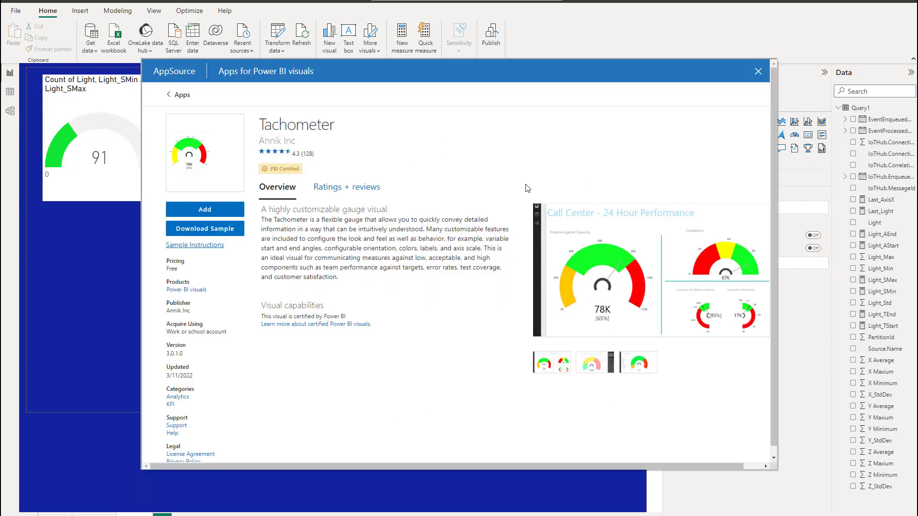
drag(748, 76, 746, 78)
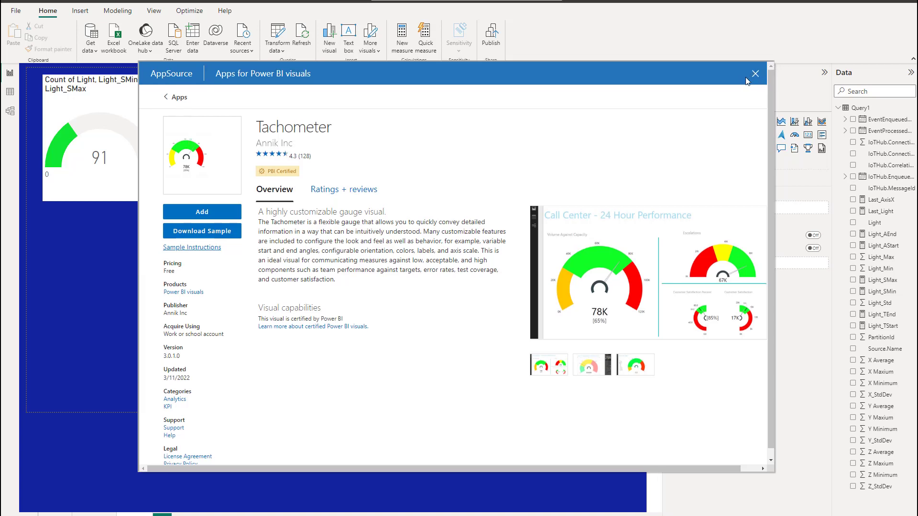
click(756, 74)
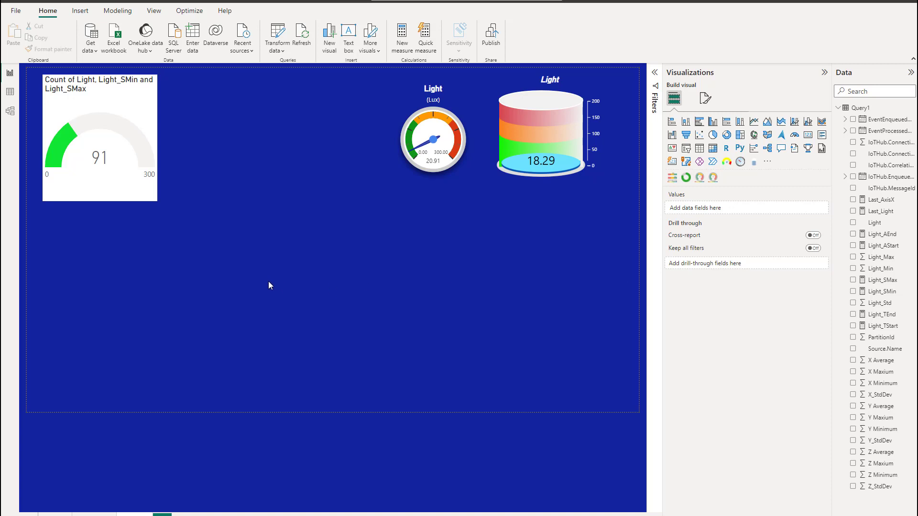
Add a Tachometer visual beside the standard gauge and assign Light as its value.
click(726, 161)
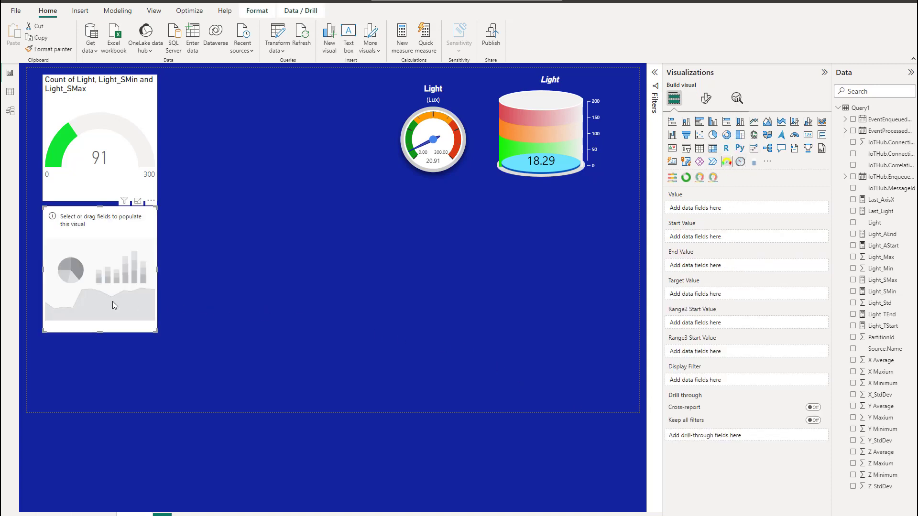
drag(113, 301, 264, 175)
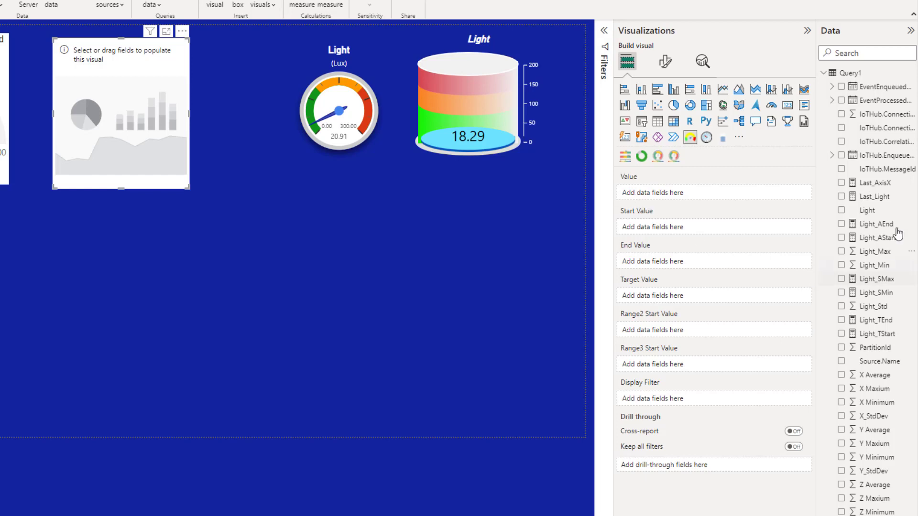
drag(866, 210, 674, 195)
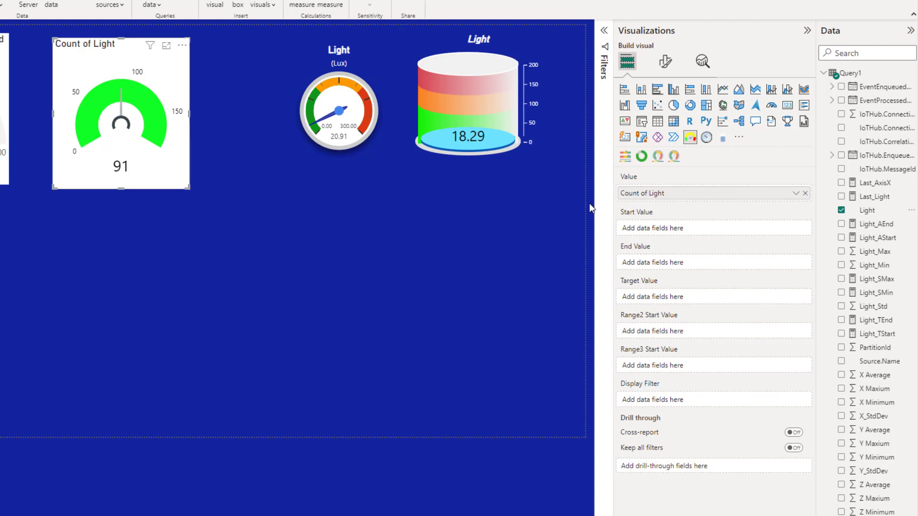
Try a start angle of 90 degrees on the Tachometer's gauge axis.
click(666, 62)
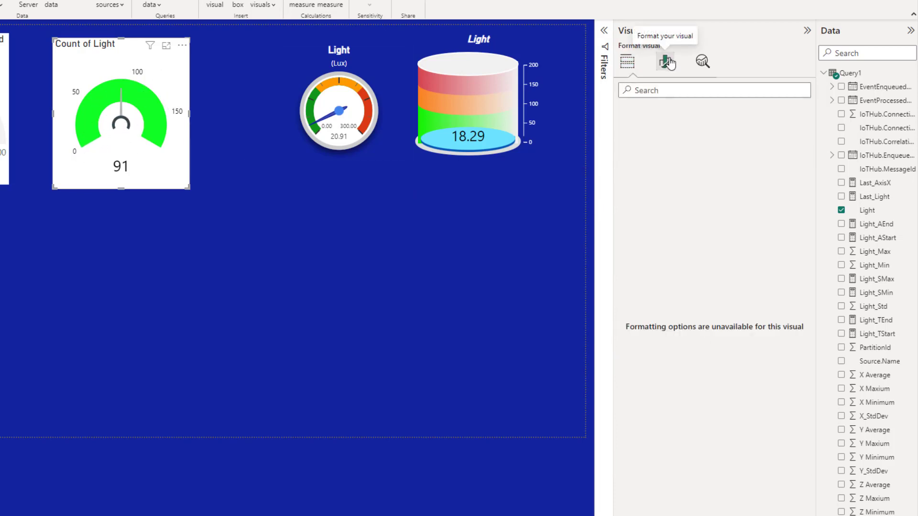
click(627, 142)
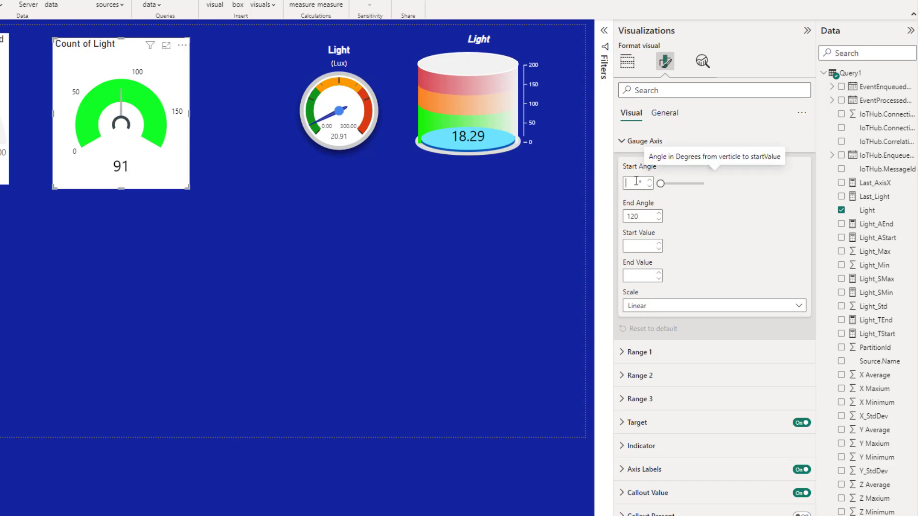
text(90)
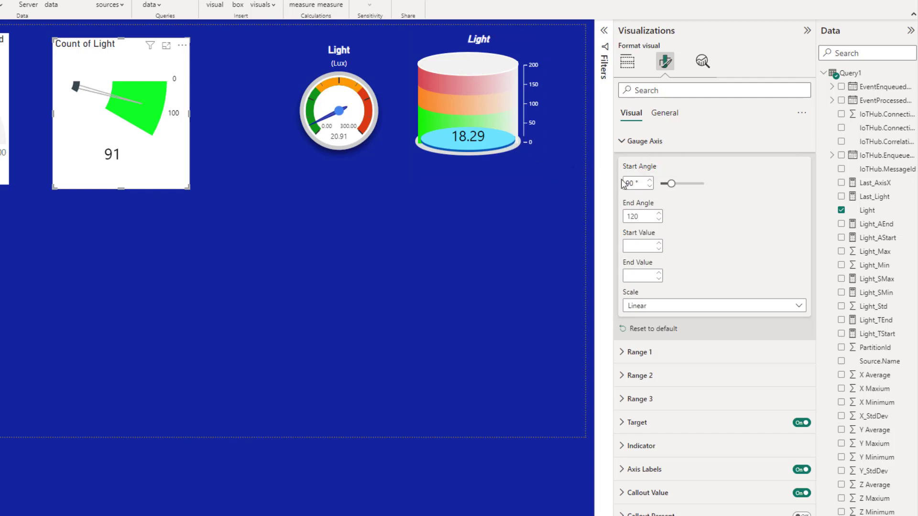
Set the start angle of the Tachometer's gauge axis to 240 degrees and collapse the axis settings.
double_click(643, 184)
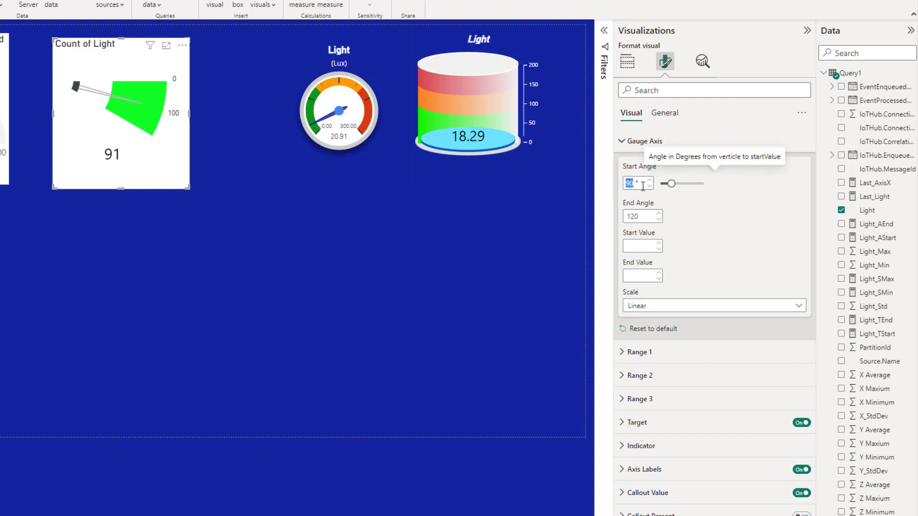
text(0)
key(Tab)
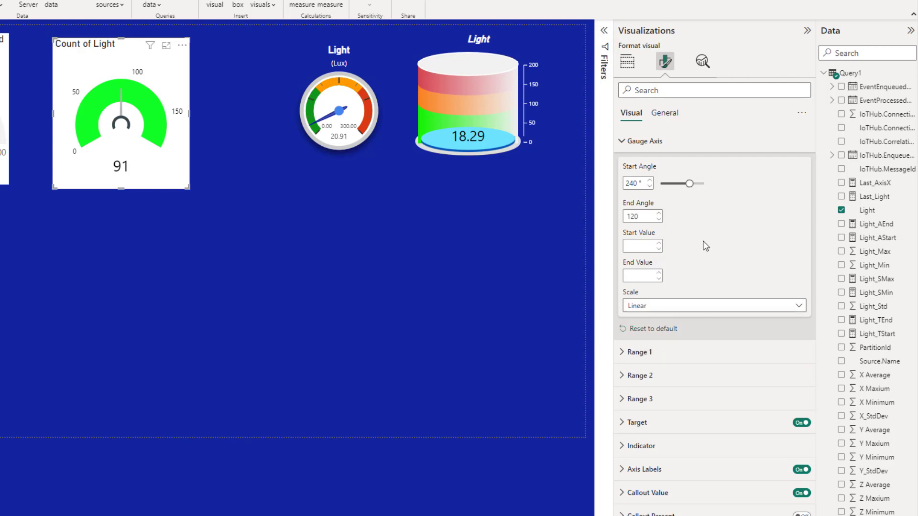
click(622, 142)
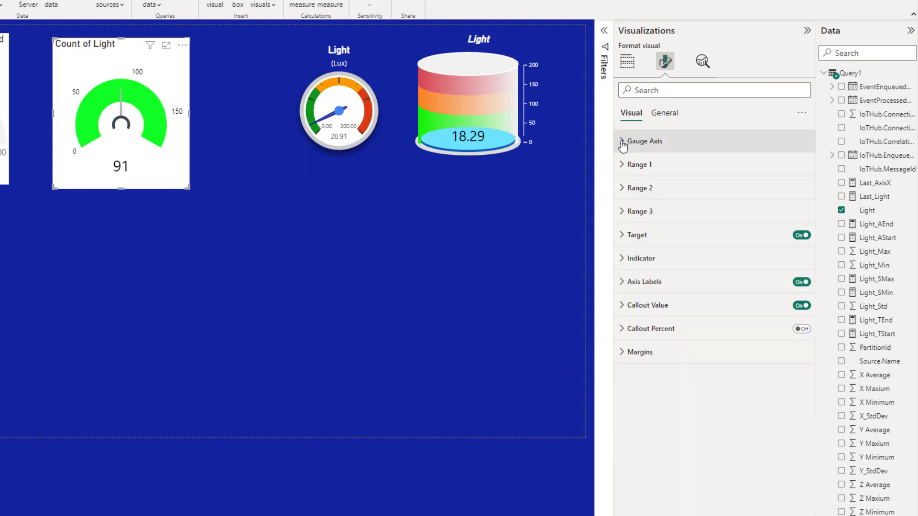
Assign Light_SMin, Light_SMax, Light_TStart and Light_AStart as the Tachometer's start, end, Range2 start and Range3 start values.
click(624, 165)
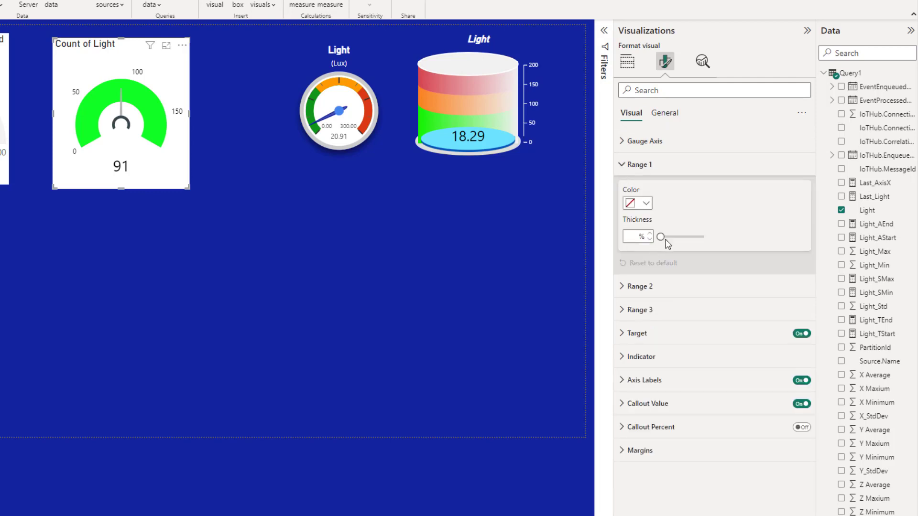
mouse_move(661, 237)
mouse_down()
mouse_move(681, 238)
mouse_move(652, 246)
mouse_up()
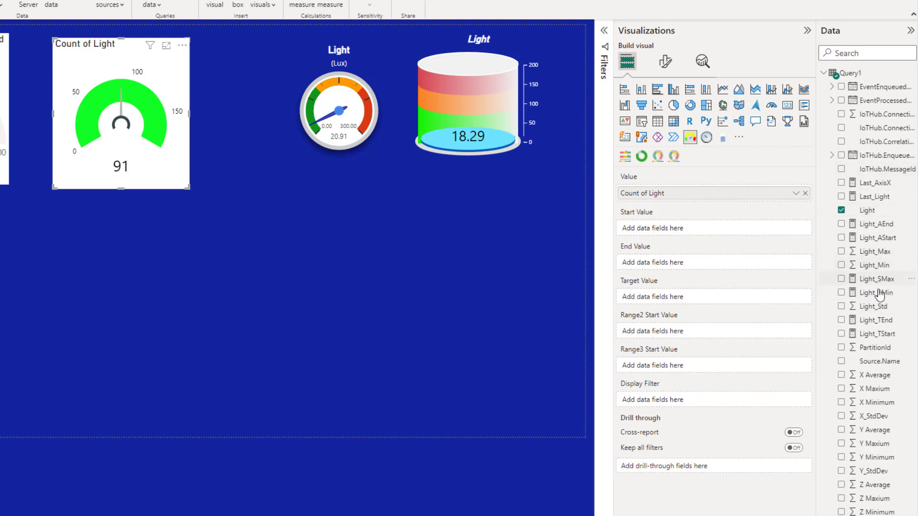
drag(879, 297, 691, 230)
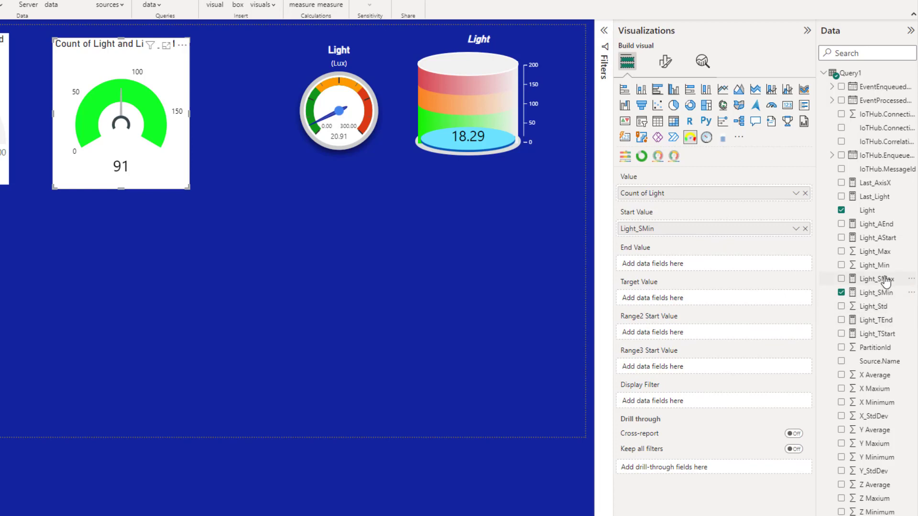
drag(882, 280, 704, 256)
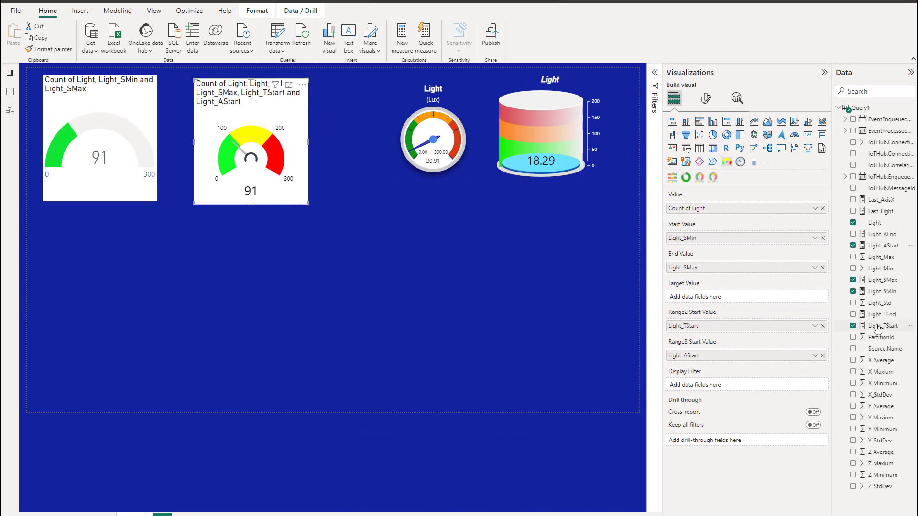
double_click(877, 327)
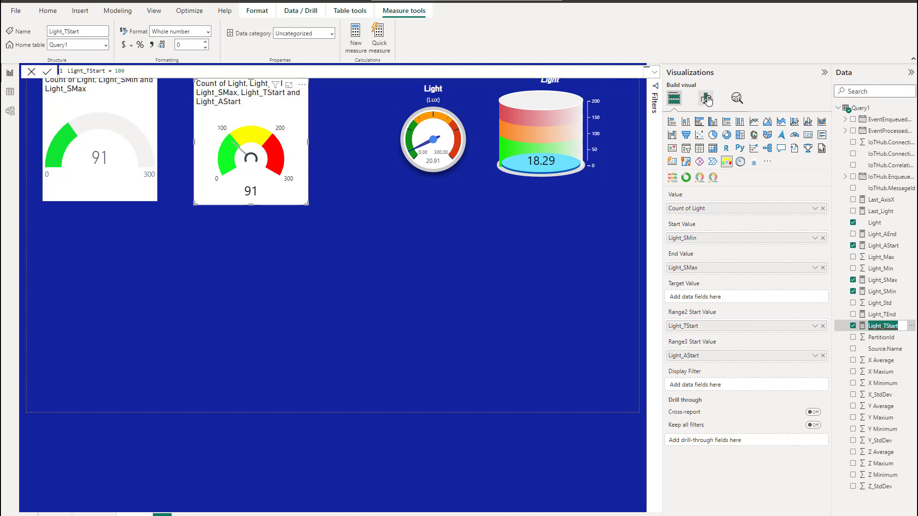
Set the Tachometer's Range 1 color to bright green from the recent colors.
click(706, 99)
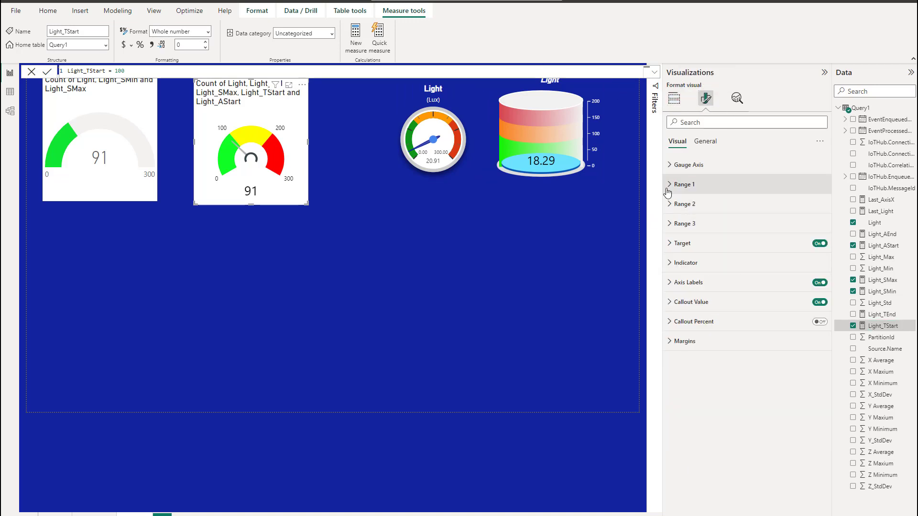
click(671, 187)
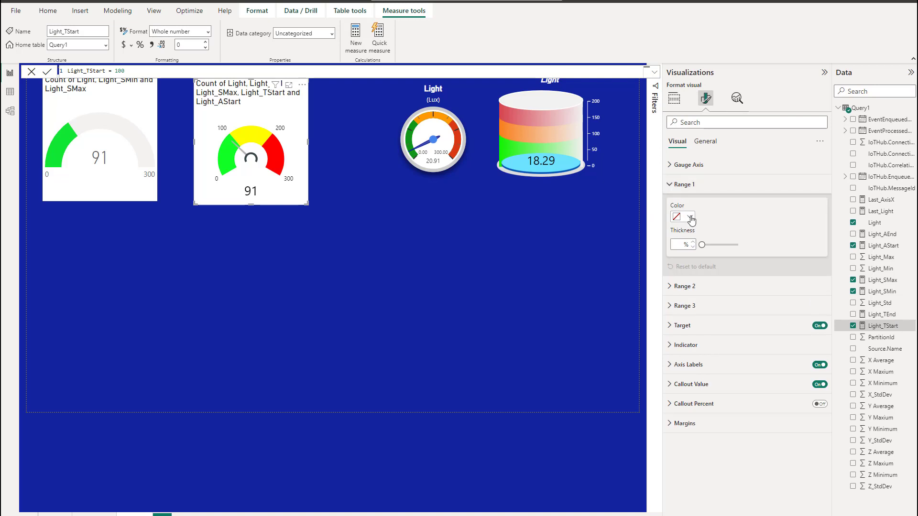
click(689, 218)
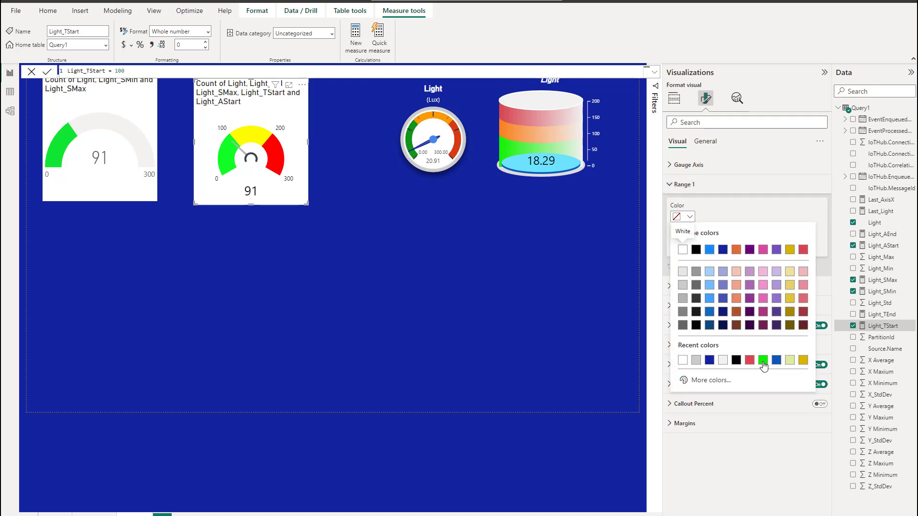
click(736, 361)
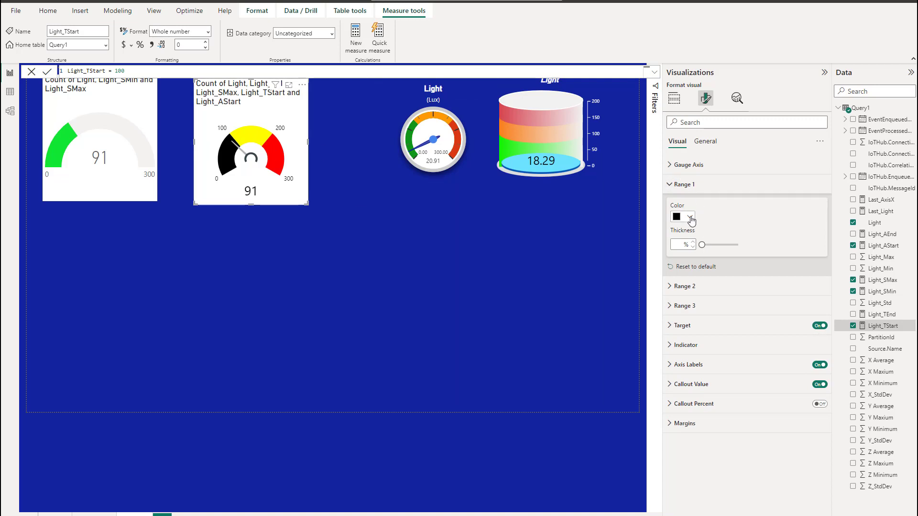
click(690, 218)
click(763, 360)
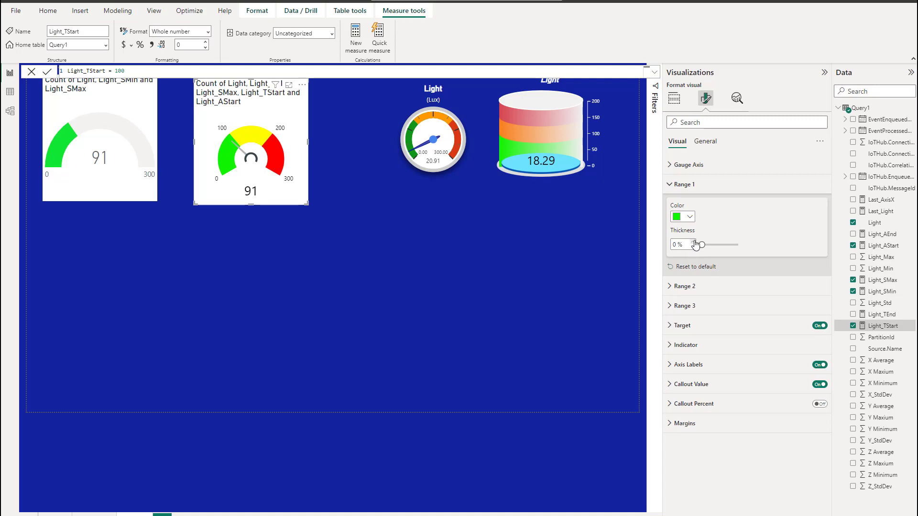
Set the thickness of the Tachometer's Range 1 to 22%.
click(693, 242)
click(692, 247)
click(693, 243)
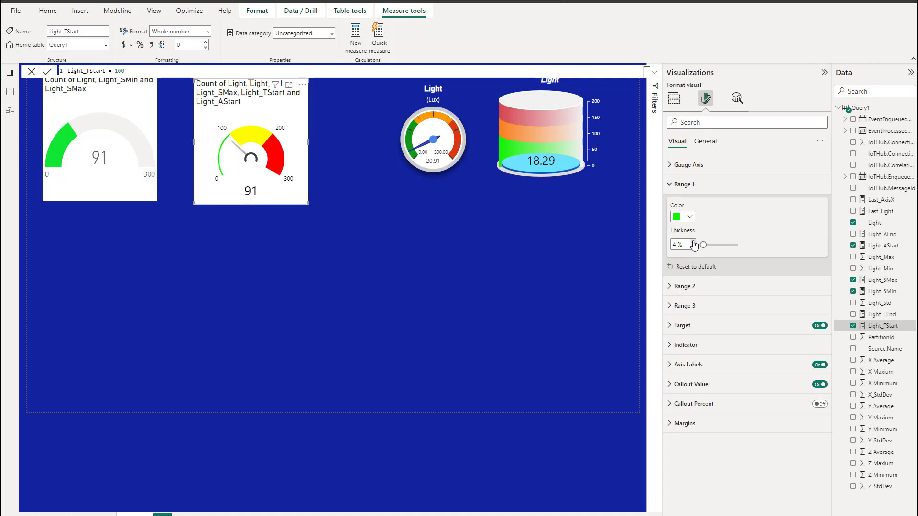
click(694, 242)
click(694, 242)
click(694, 242)
click(694, 243)
click(693, 242)
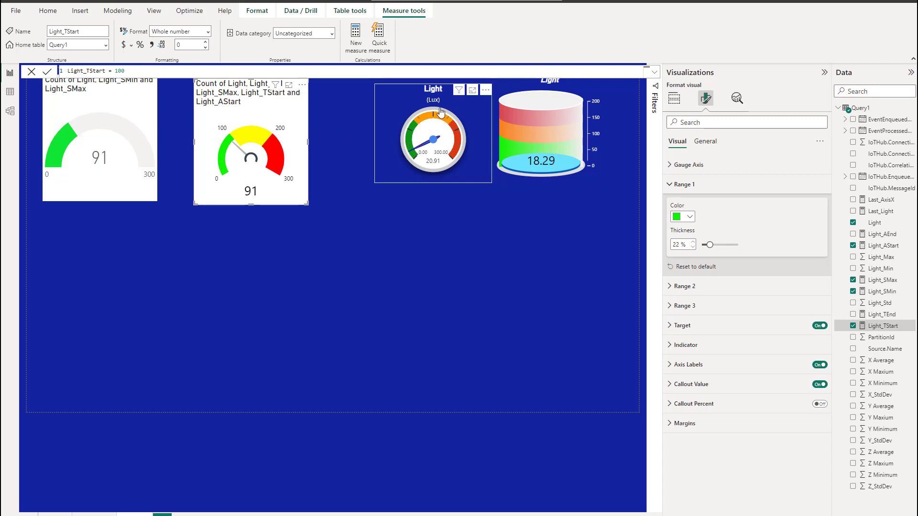
Give the Tachometer's Range 2 the custom amber color #F8BA00.
click(684, 285)
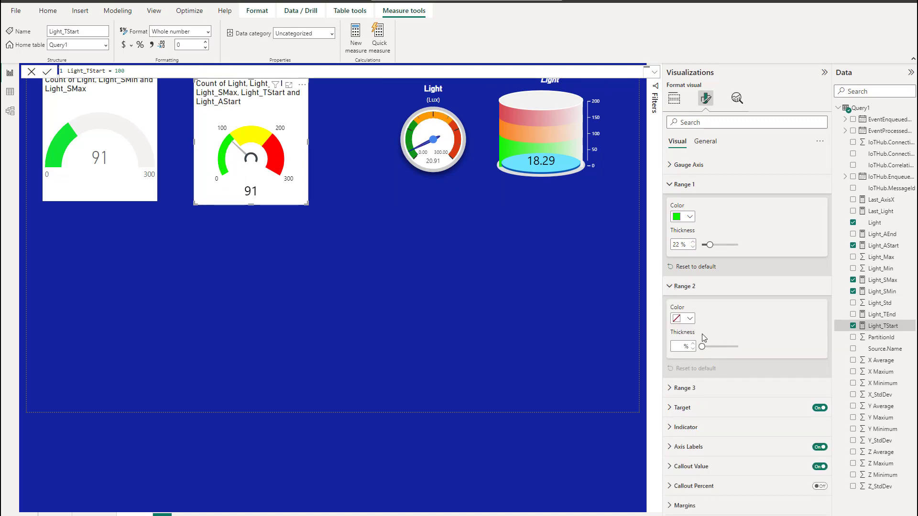
click(689, 320)
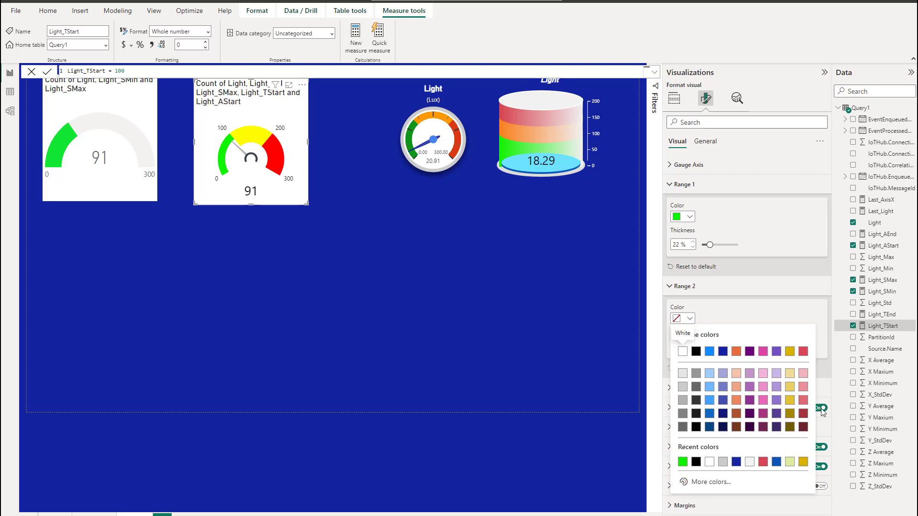
click(736, 352)
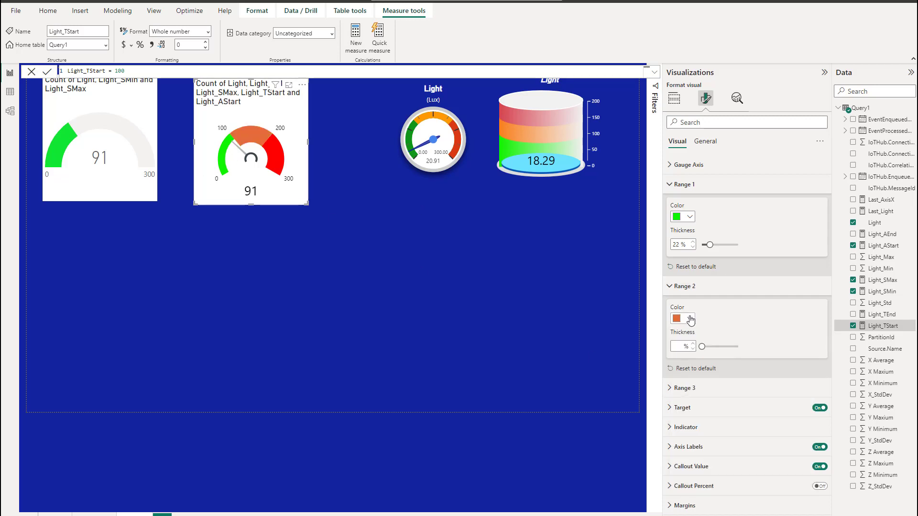
click(691, 320)
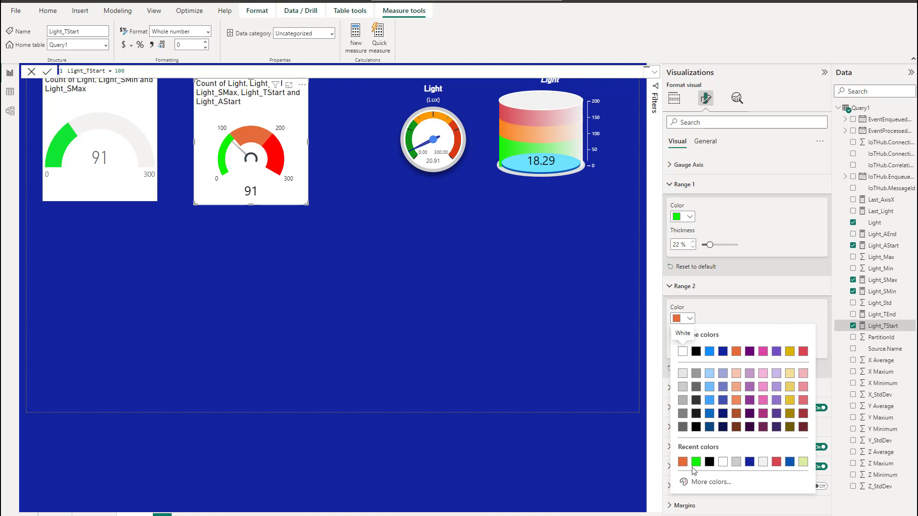
click(699, 483)
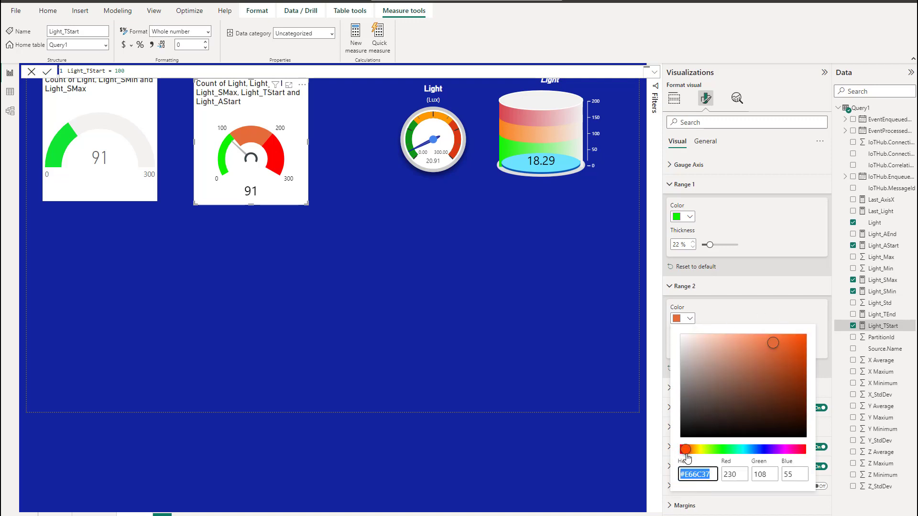
drag(685, 450, 694, 451)
click(802, 337)
drag(805, 340, 817, 340)
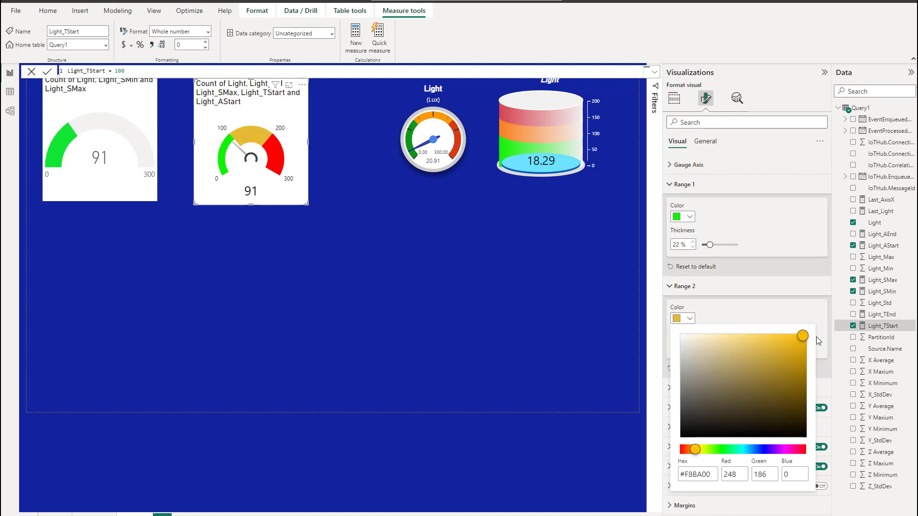
click(710, 302)
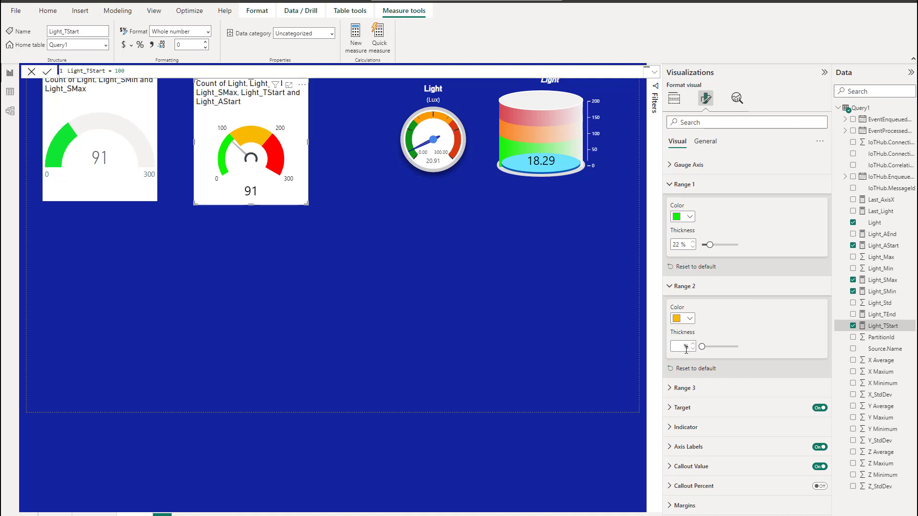
Set the thickness of the Tachometer's Range 2 and Range 3 to 22% each.
text(22)
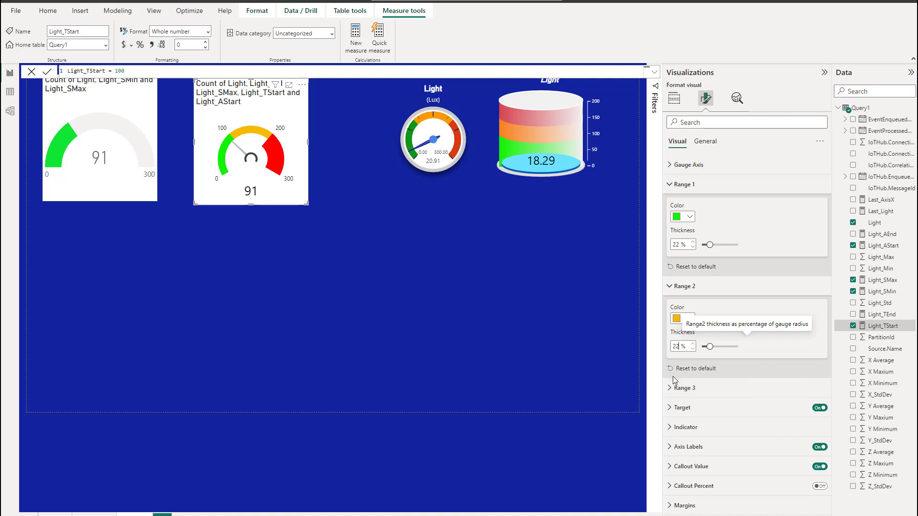
click(756, 388)
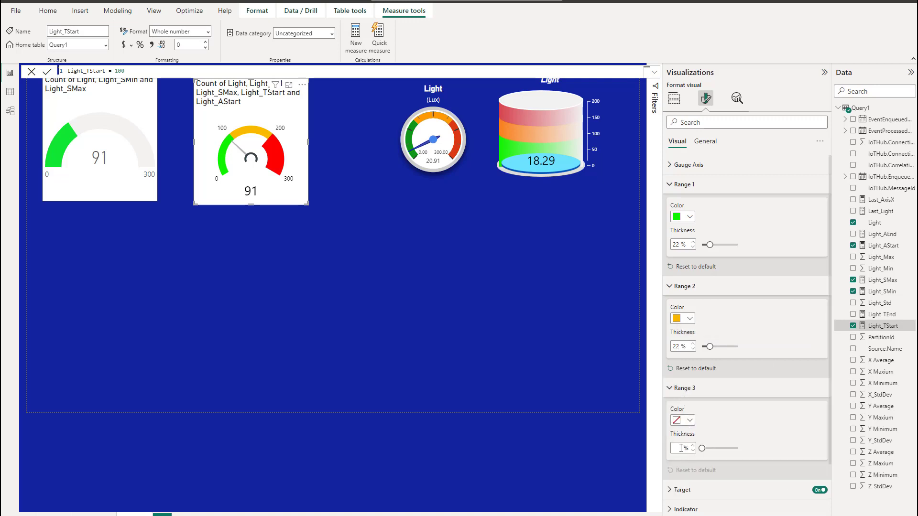
click(678, 449)
text(22)
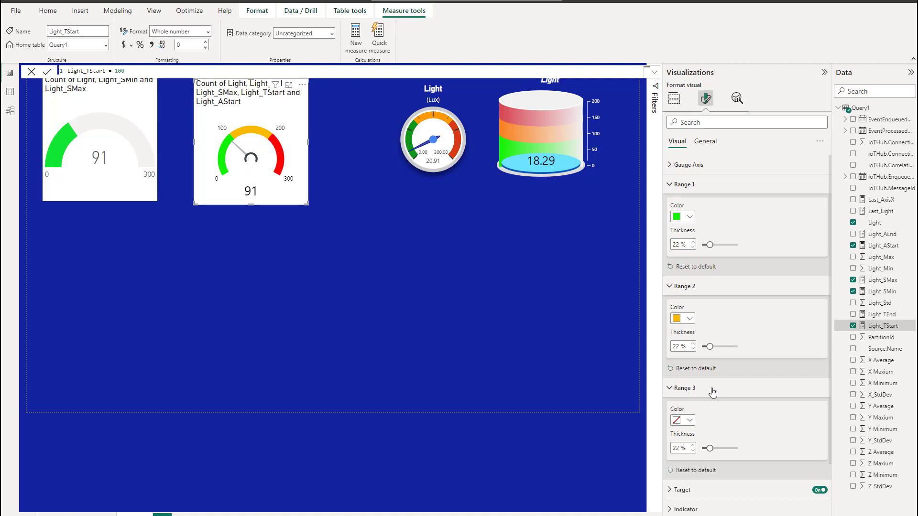
Expand the Tachometer's axis label settings and make the visual slightly smaller on the canvas.
scroll(703, 482, down, 2)
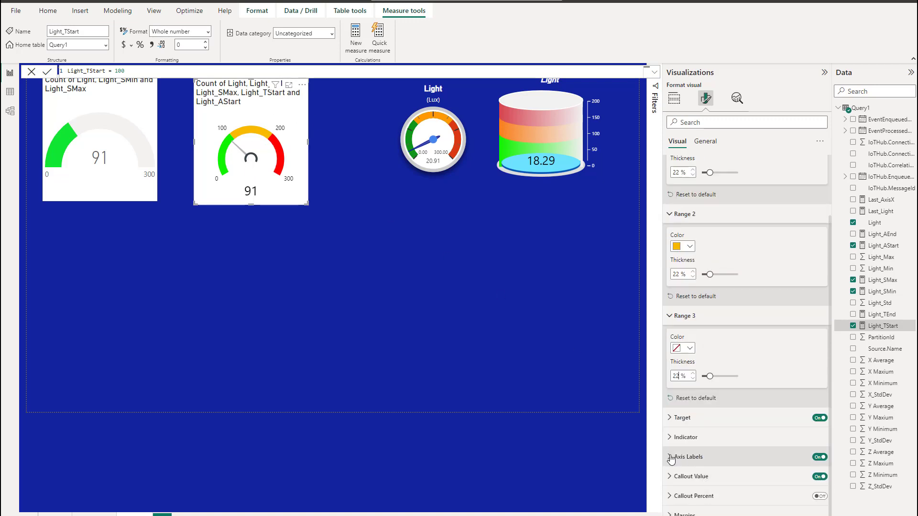
click(671, 457)
scroll(700, 468, down, 4)
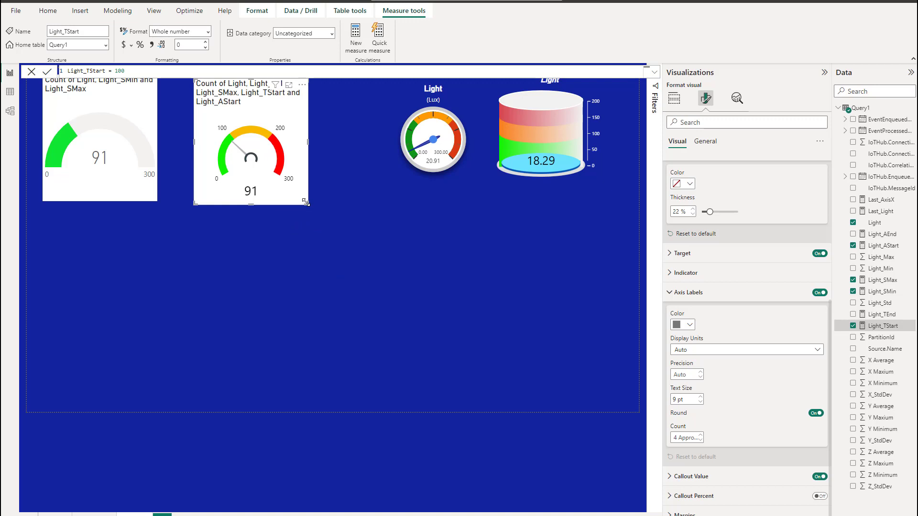
mouse_move(305, 203)
mouse_down()
mouse_move(489, 383)
mouse_move(449, 330)
mouse_move(221, 135)
mouse_move(288, 200)
mouse_up()
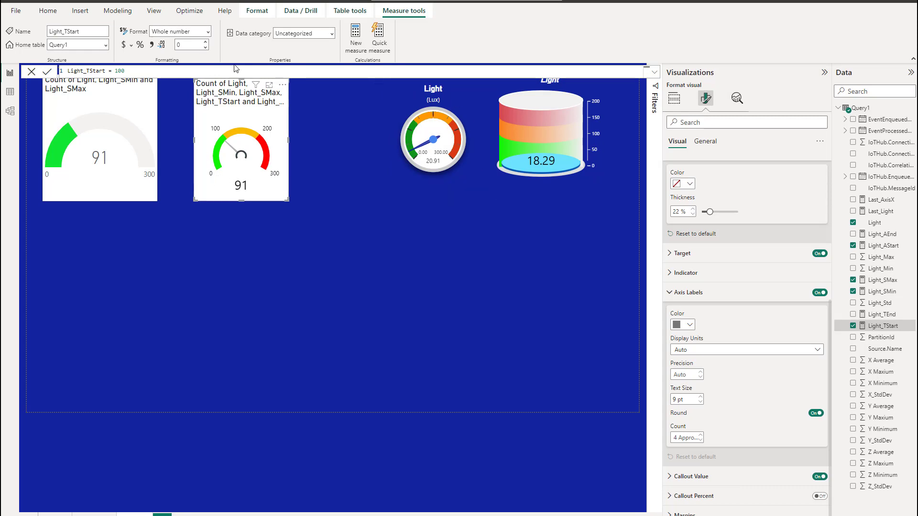
Add a new dial gauge visual to the report page and use the average of Light as its pointer value.
click(354, 202)
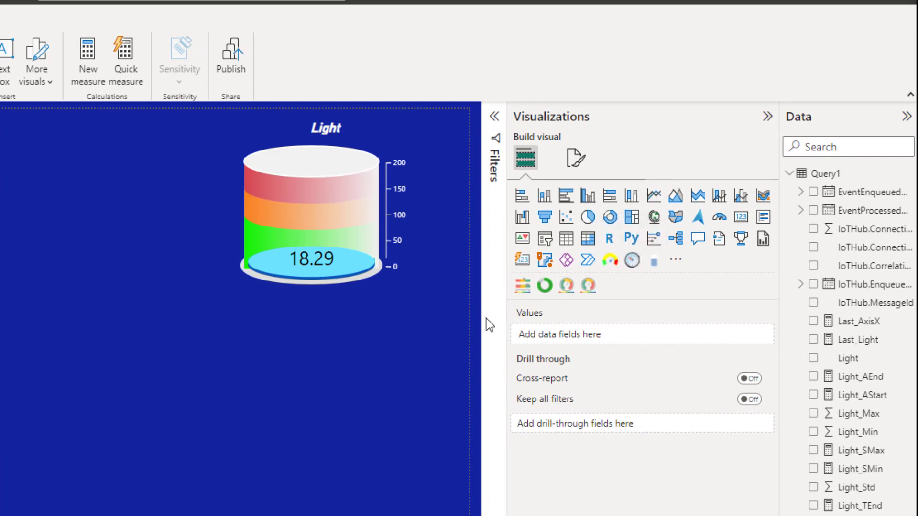
click(631, 259)
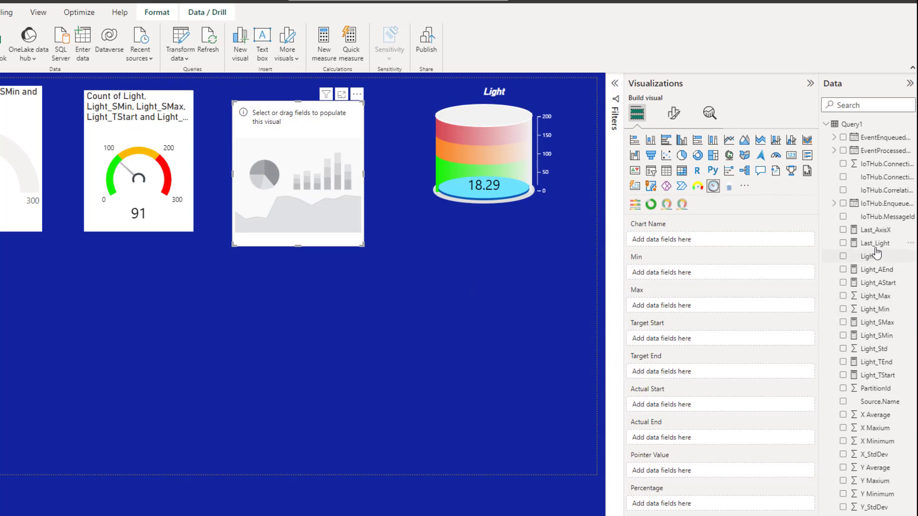
drag(870, 257, 688, 473)
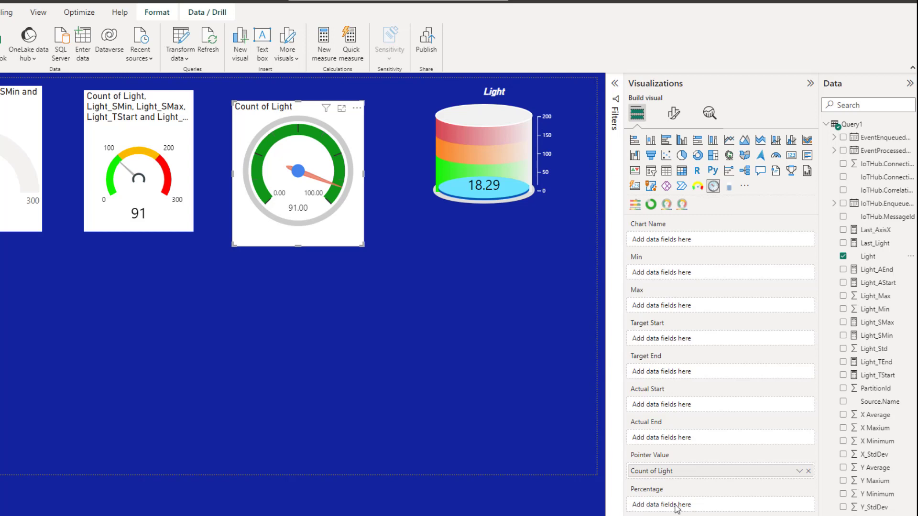
click(798, 471)
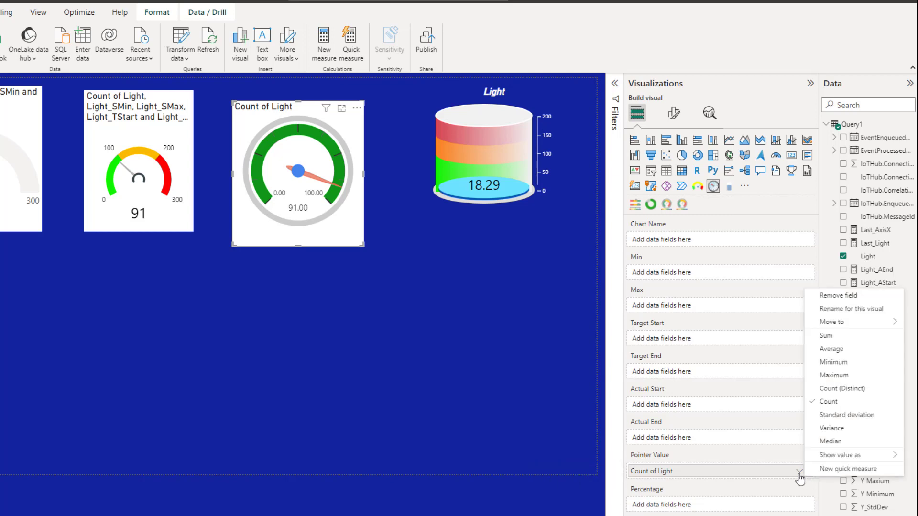
click(854, 351)
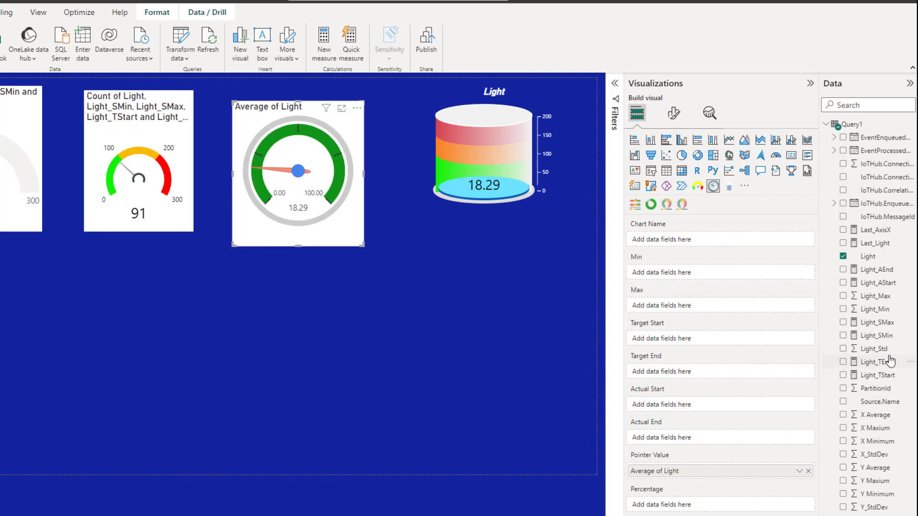
Assign Light_SMin and Light_SMax as the dial gauge's Min and Max, and Light_TStart and Light_TEnd as its Target Start and Target End.
drag(883, 336, 688, 273)
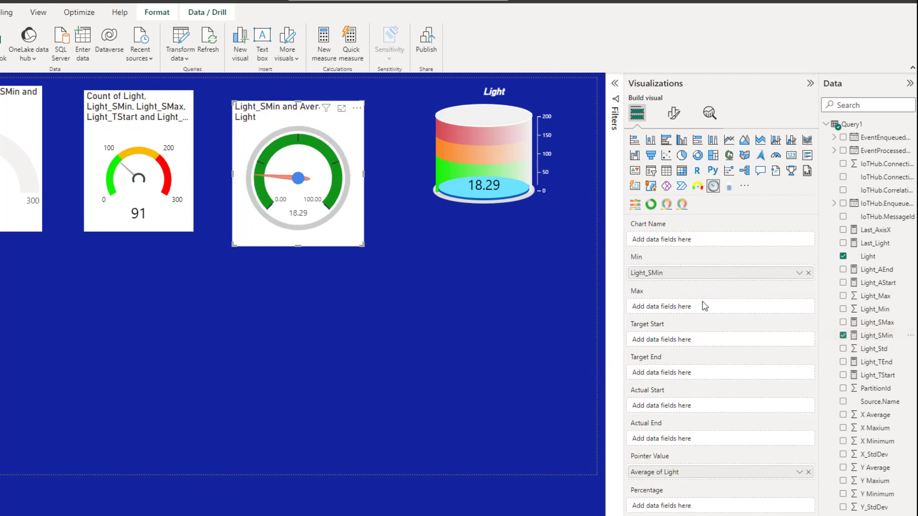
drag(887, 323, 697, 307)
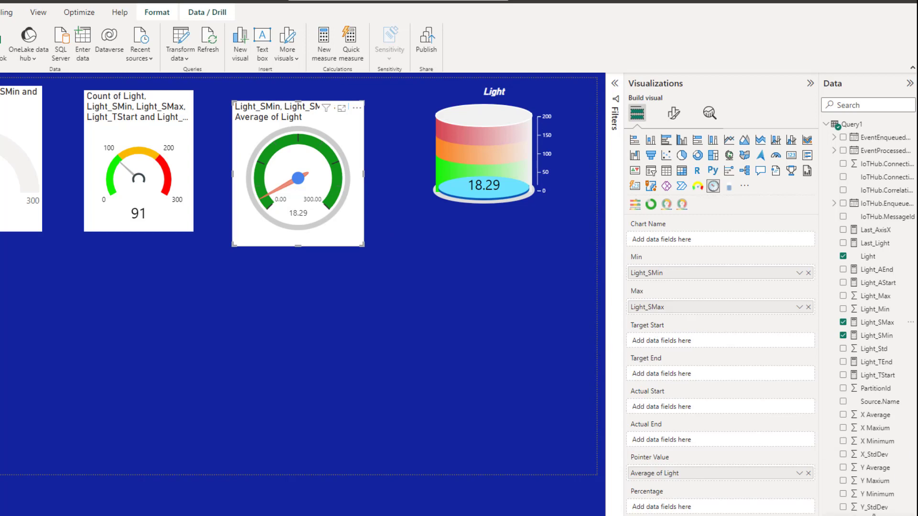
click(878, 363)
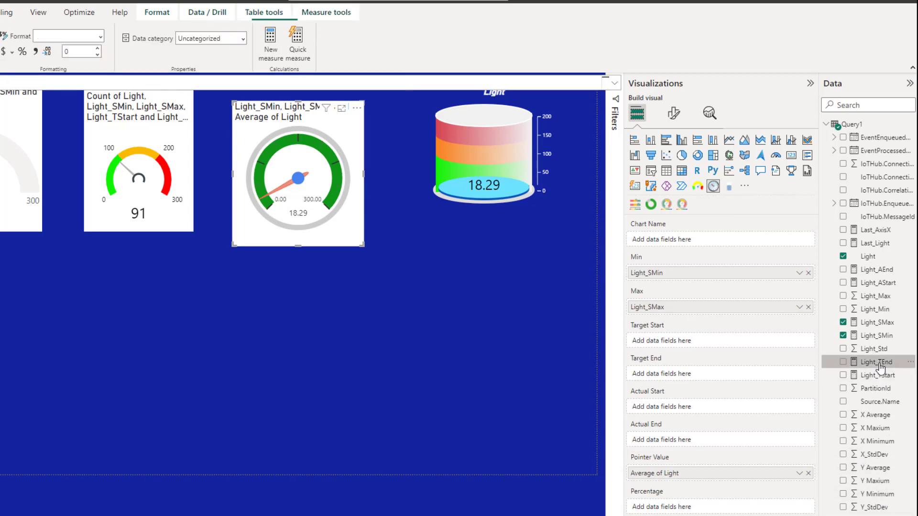
drag(878, 376, 685, 334)
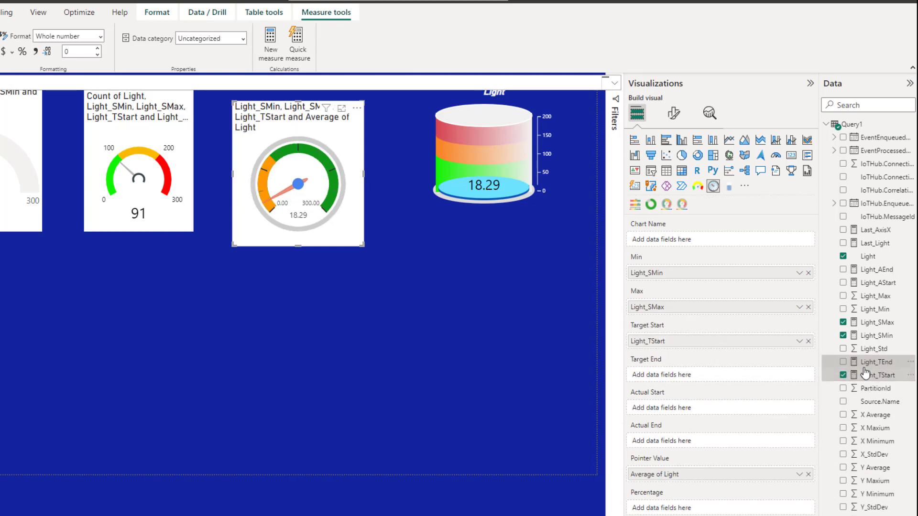
drag(866, 364, 710, 370)
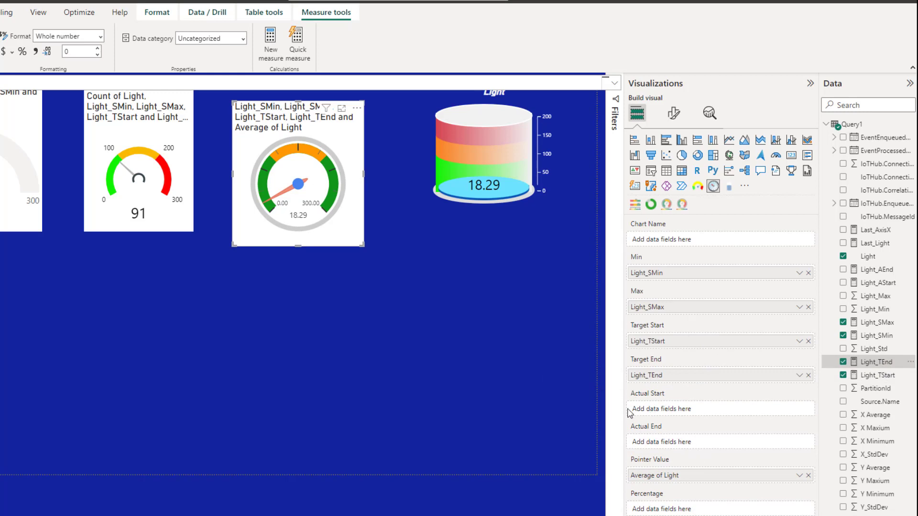
Assign Light_AEnd as the dial gauge's Actual End and Light_AStart as its Actual Start.
mouse_move(335, 160)
drag(882, 277, 694, 445)
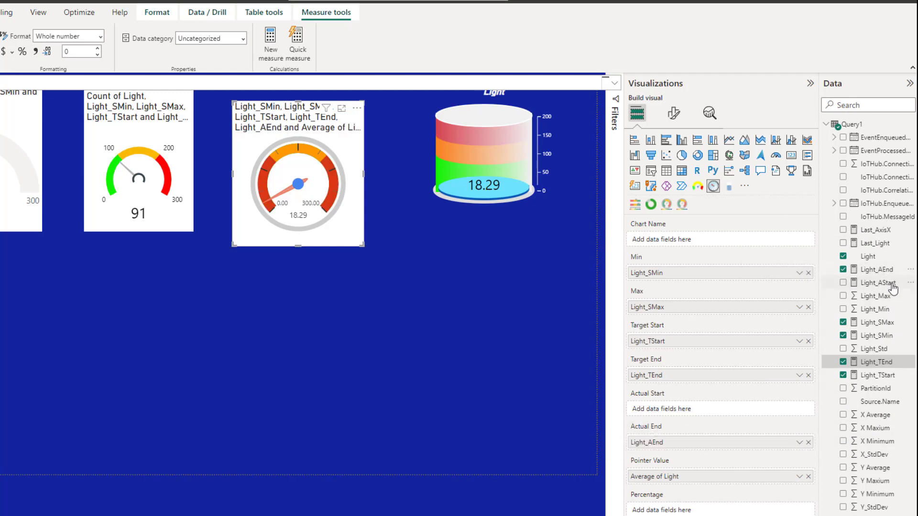
drag(892, 287, 693, 403)
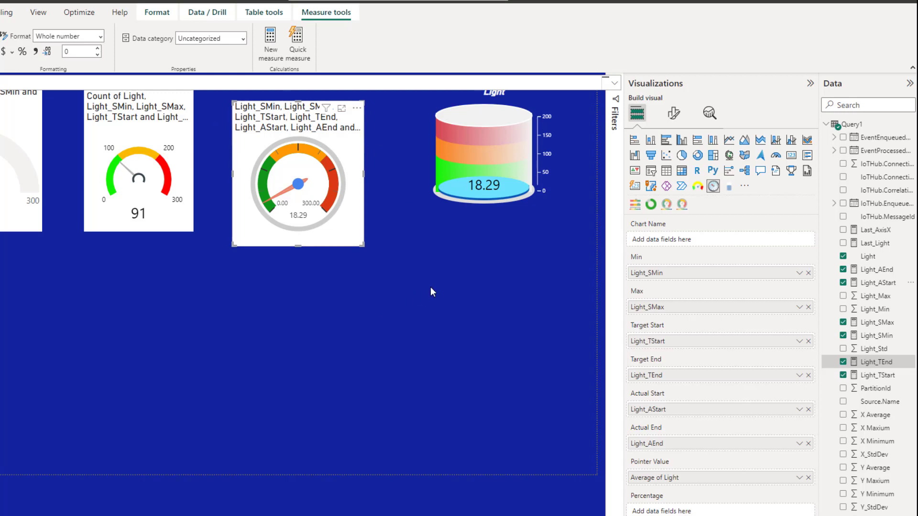
Set the decimal precision of the dial gauge's percentage format to 1.
click(674, 113)
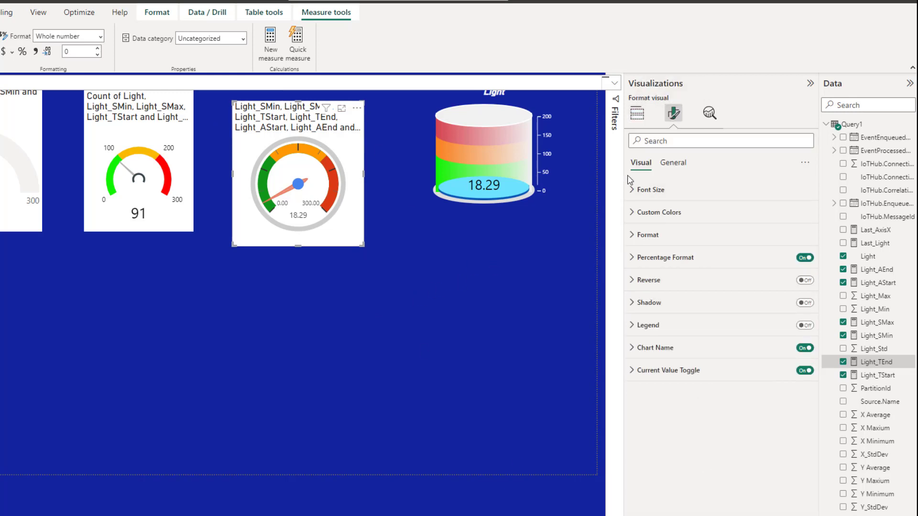
click(631, 260)
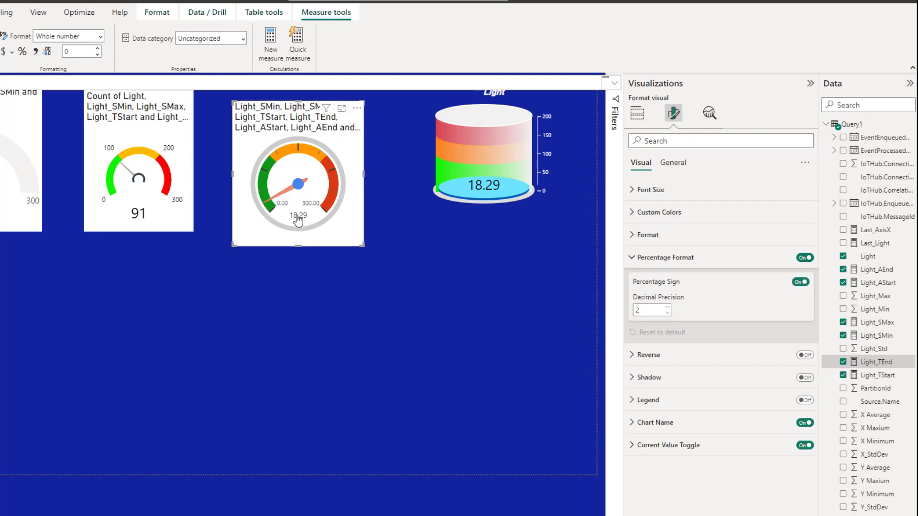
click(667, 313)
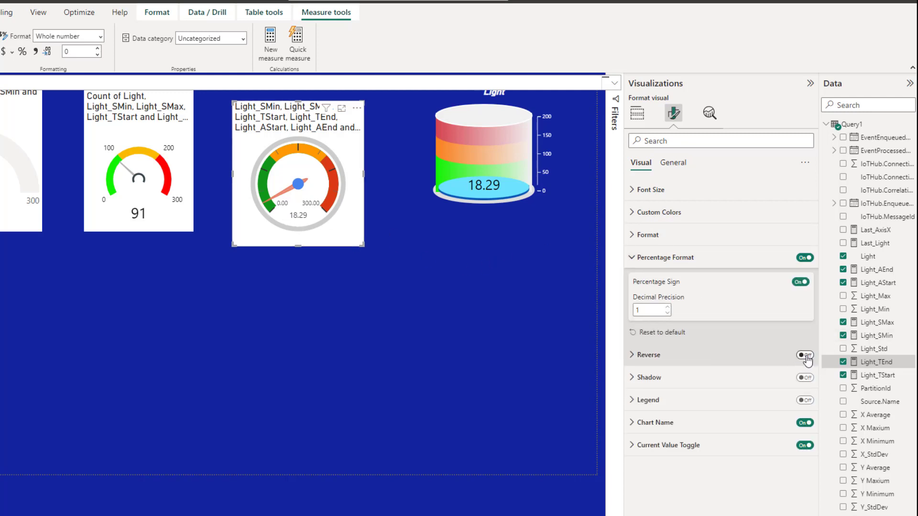
Try the dial gauge's Reverse option and leave it switched off.
click(806, 356)
click(806, 357)
click(806, 356)
click(806, 357)
Turn off the dial gauge's chart name and give the visual the centered title "Light Lux".
click(632, 427)
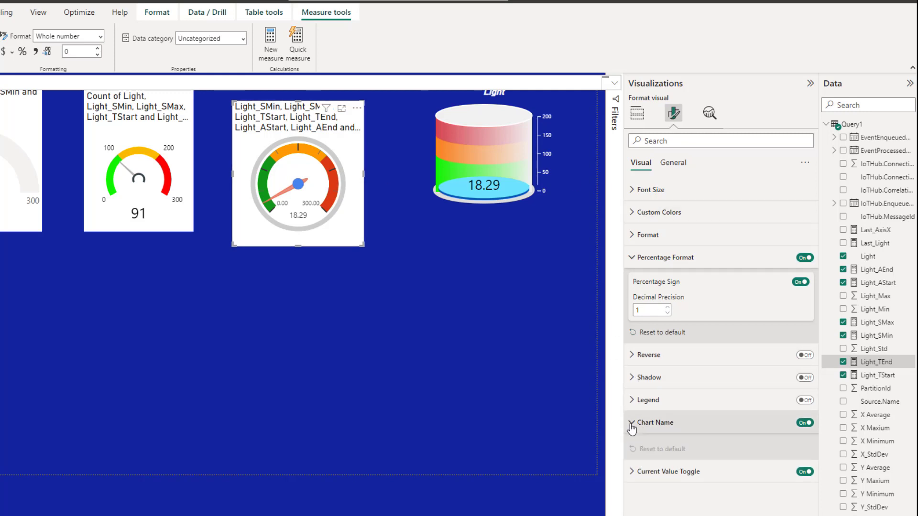
click(805, 422)
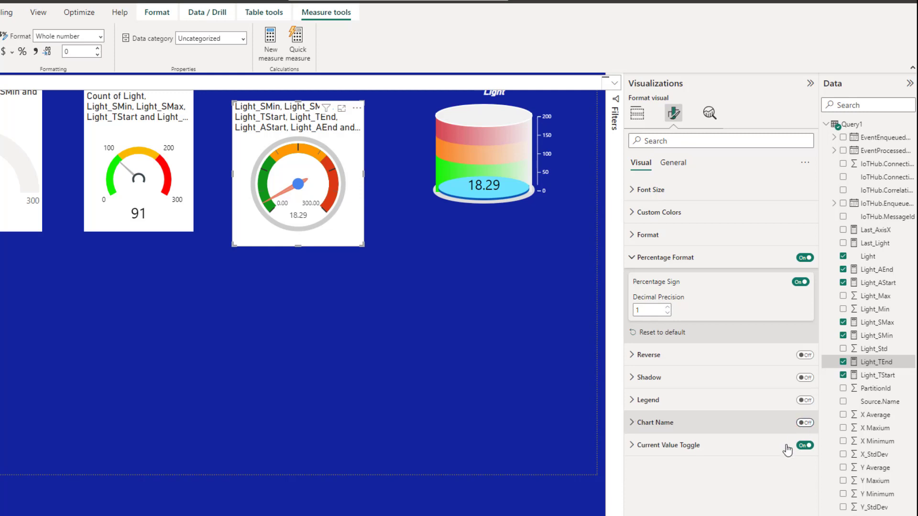
click(674, 163)
click(791, 221)
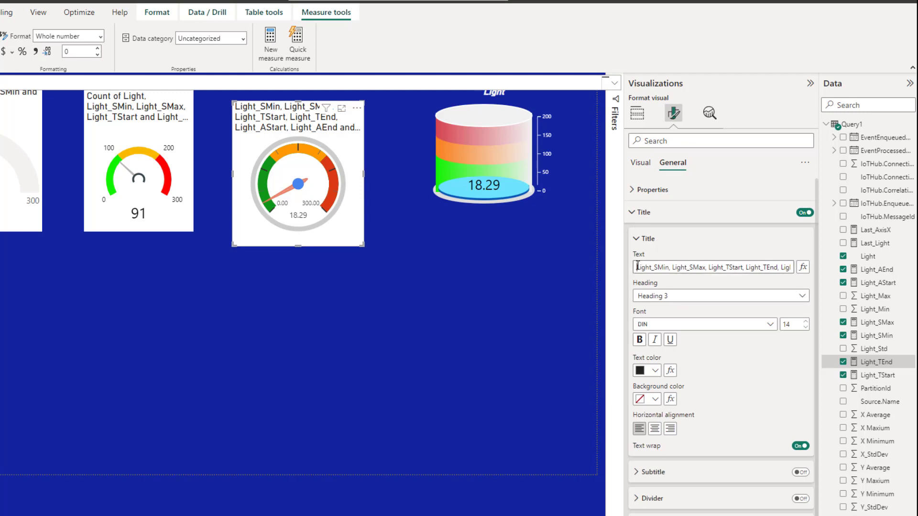
drag(638, 266, 803, 267)
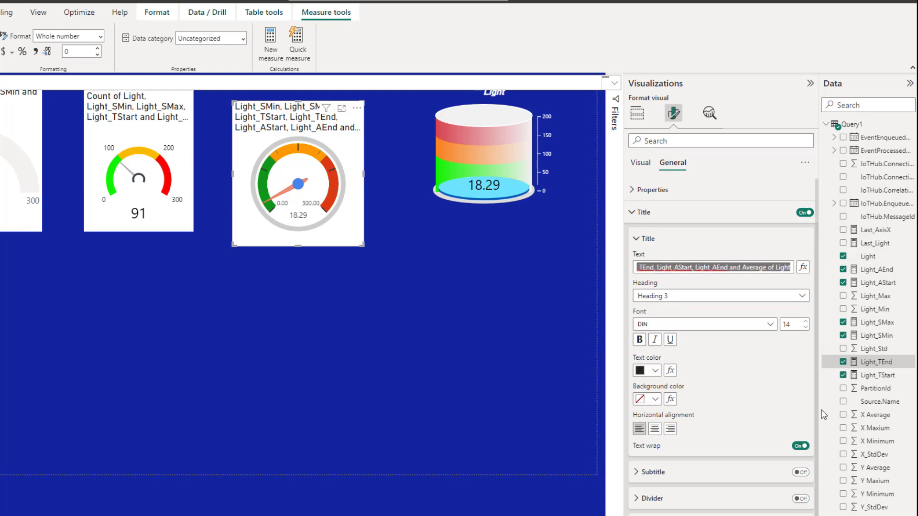
text(Light Lux)
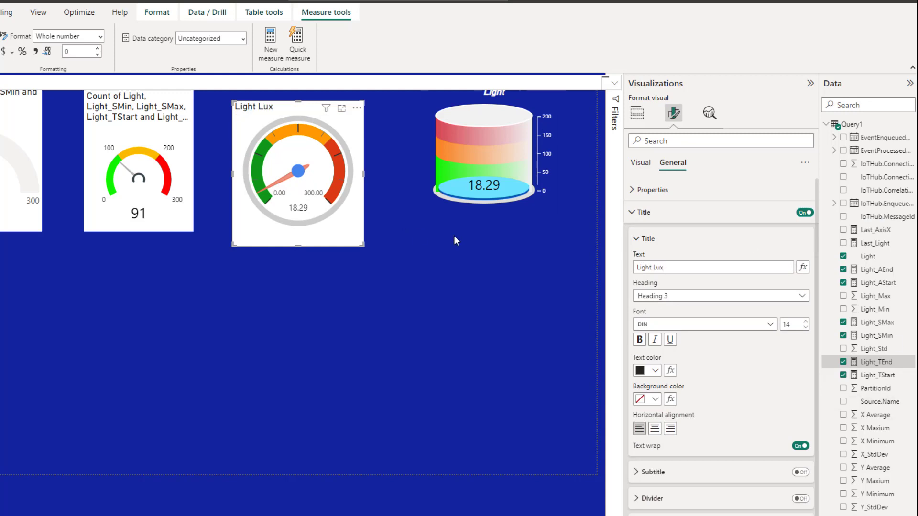
click(653, 429)
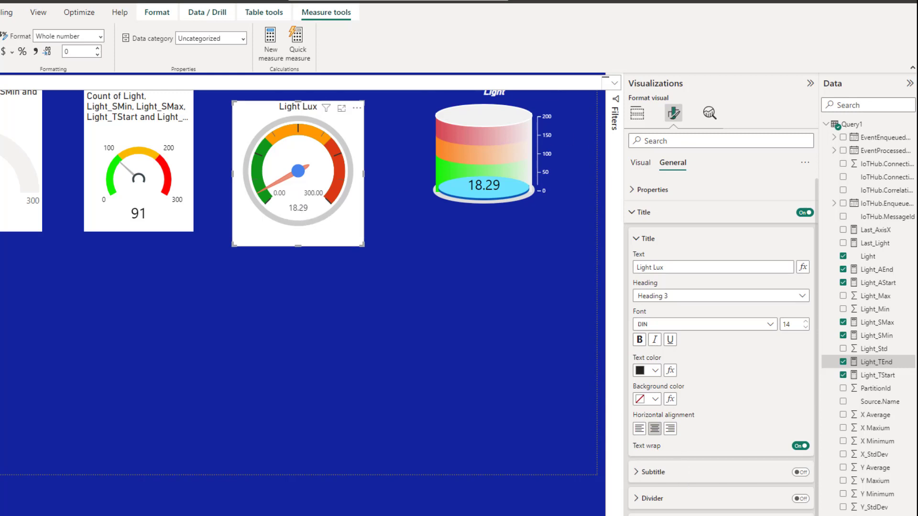
Set the transparency of the dial gauge's background to 100%.
scroll(714, 509, down, 1)
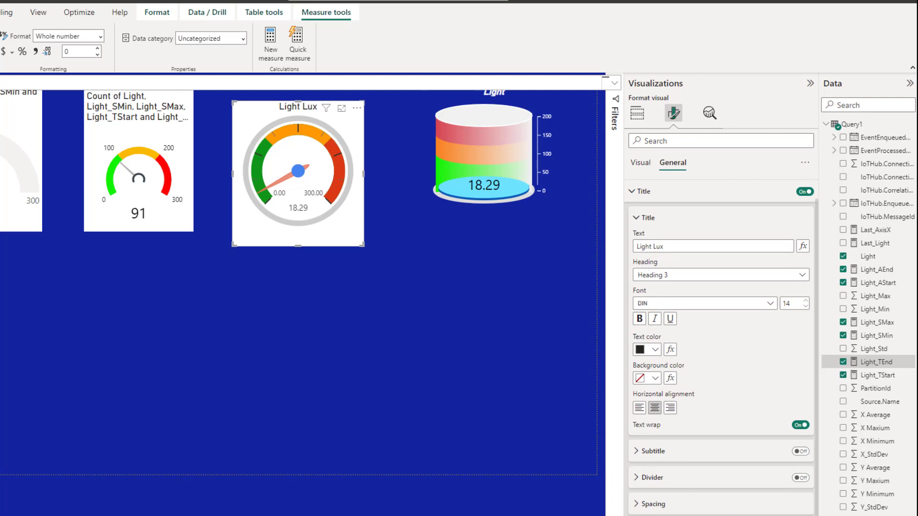
scroll(721, 335, down, 3)
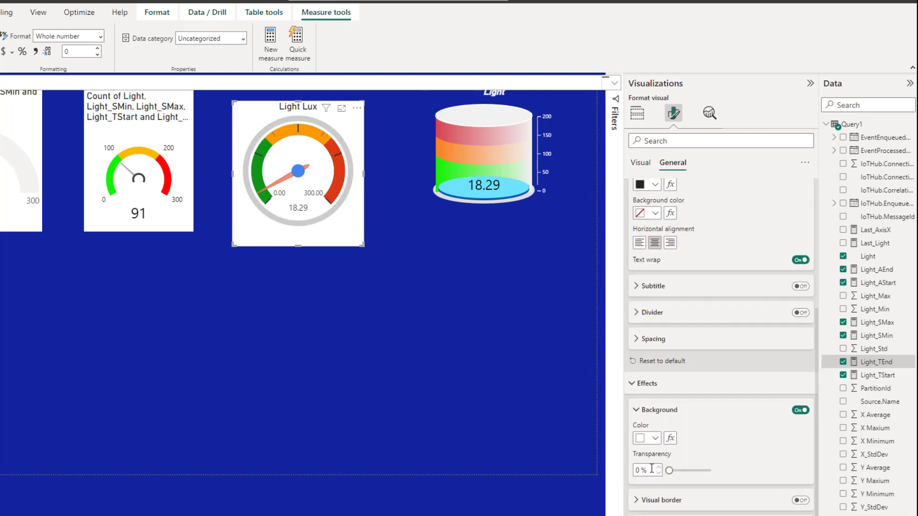
drag(670, 471, 710, 472)
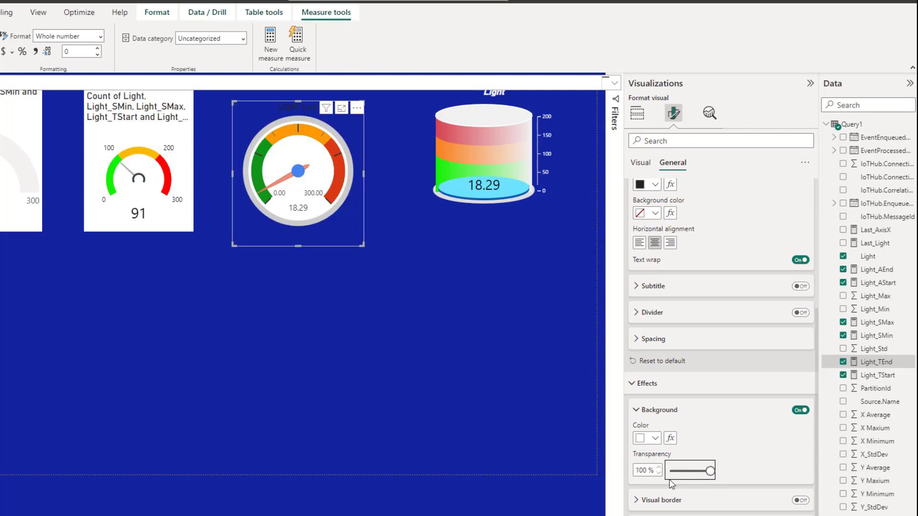
Change the text color of the dial gauge's title to white and deselect the visual.
scroll(682, 288, up, 2)
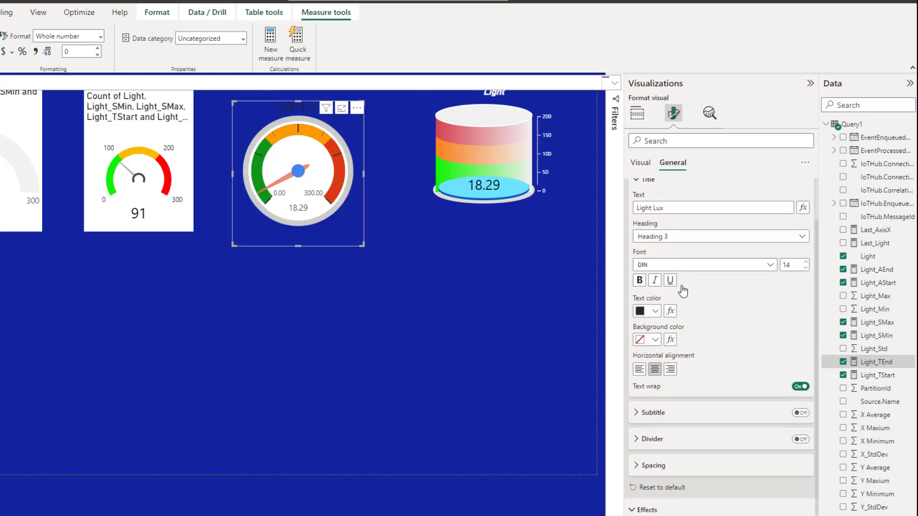
click(656, 313)
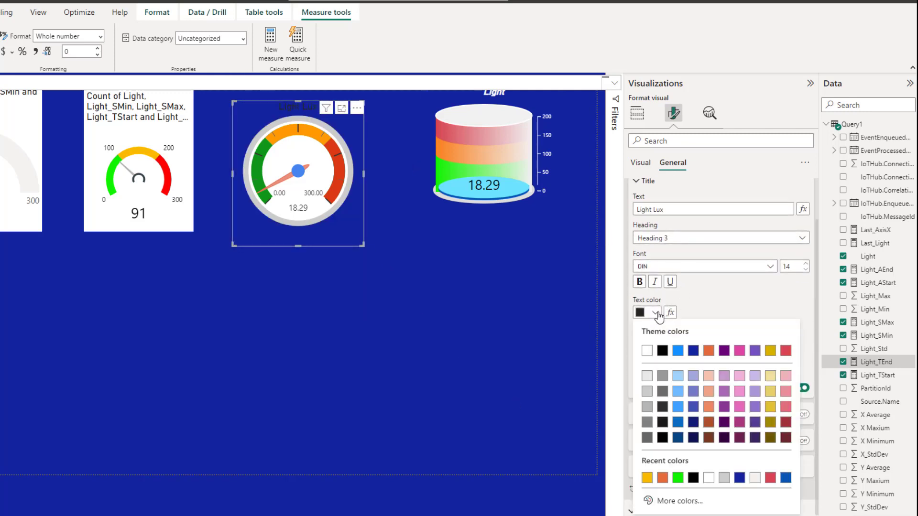
click(648, 352)
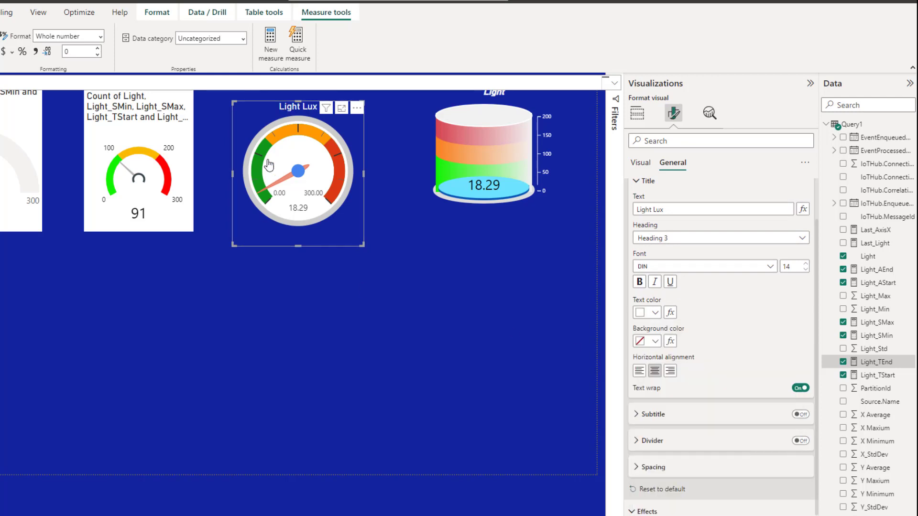
click(395, 317)
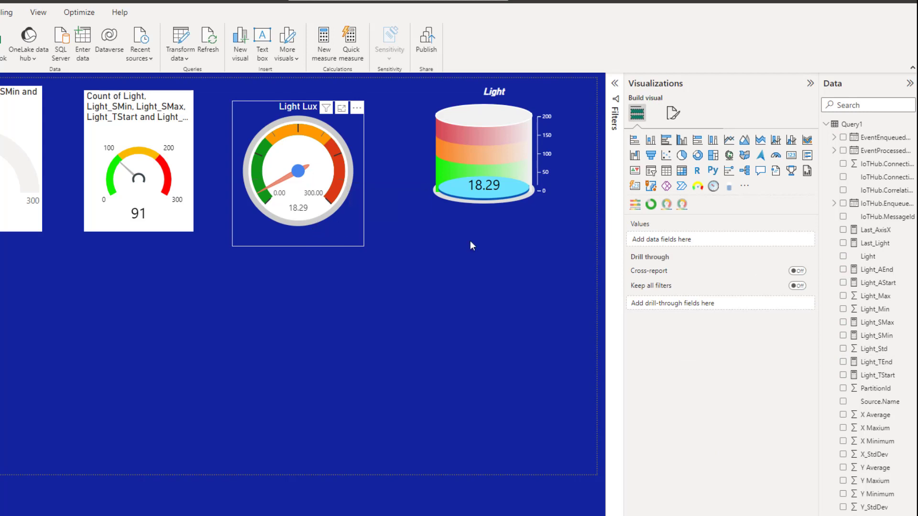
Turn on the shadow in the dial gauge's visual formatting settings.
click(673, 115)
click(291, 163)
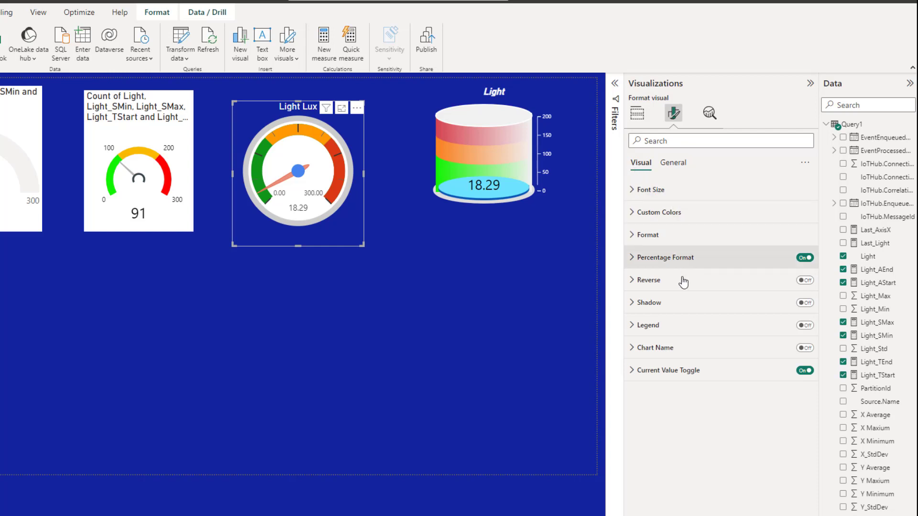
click(804, 303)
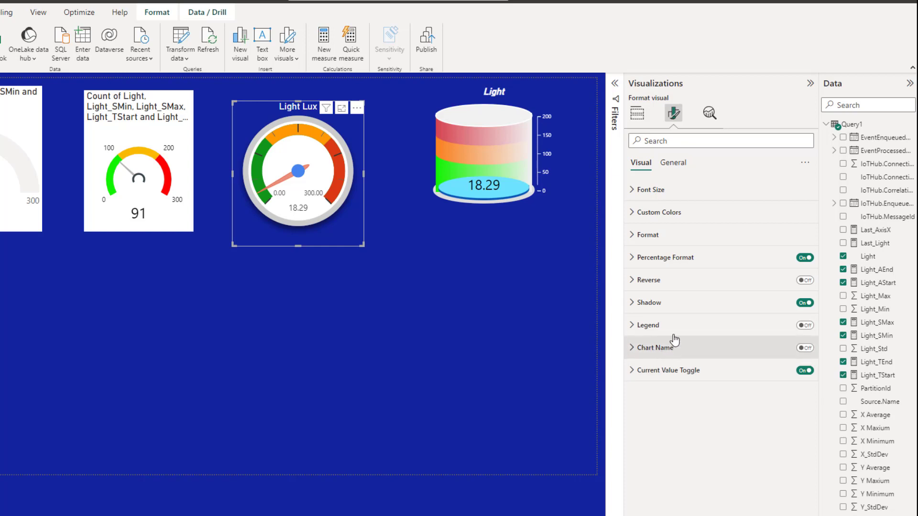
Set the dial gauge's needle color to the dark blue theme color and its rim color to pink.
click(630, 213)
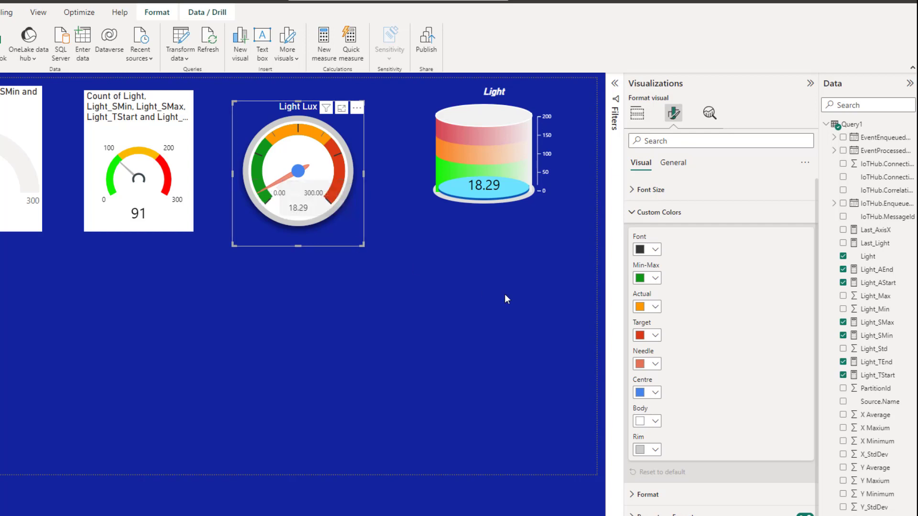
click(654, 365)
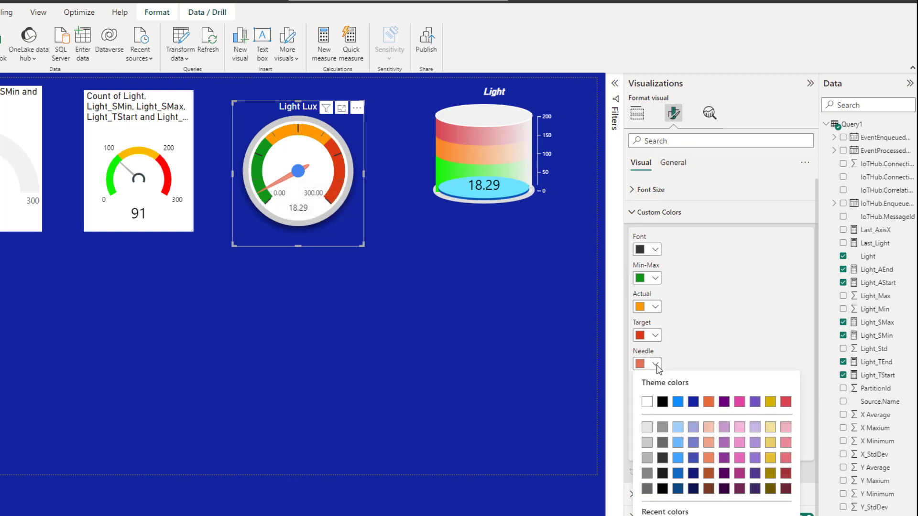
click(693, 402)
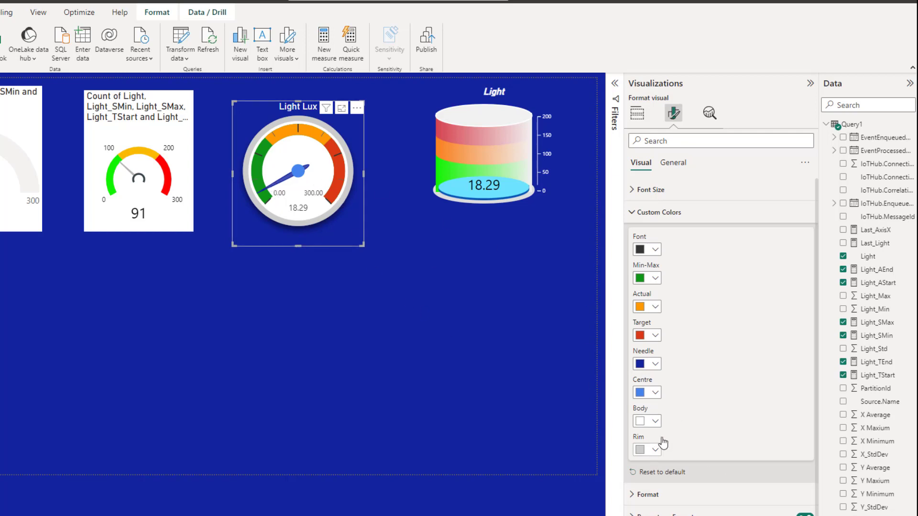
click(654, 451)
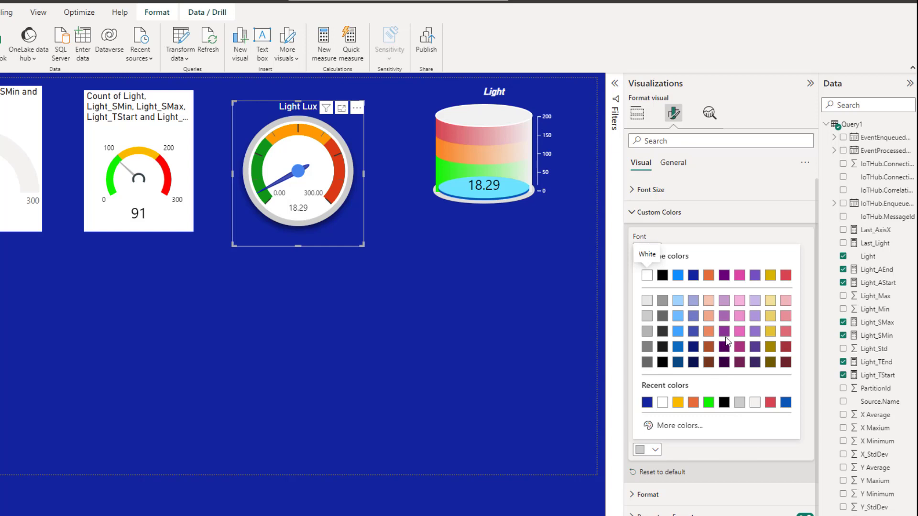
click(740, 333)
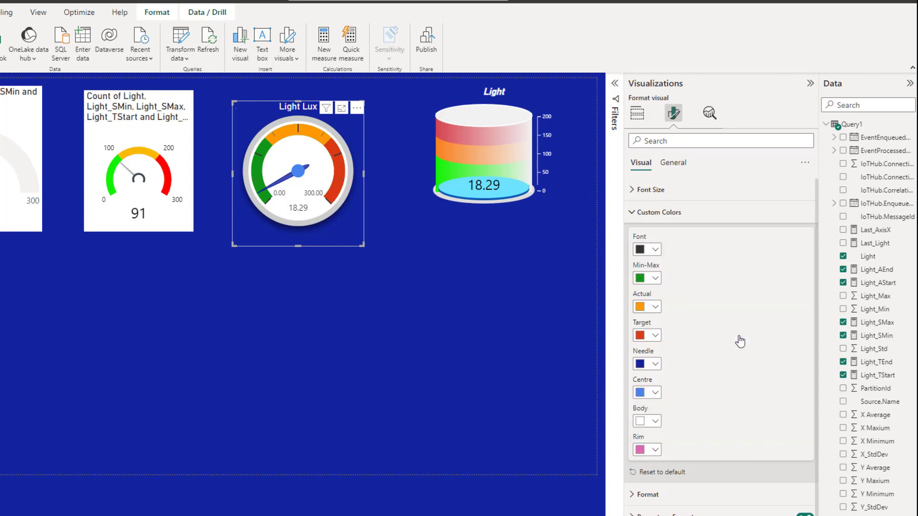
Set the dial gauge's rim color to light gray, turn off its header icons and deselect the visual.
click(654, 450)
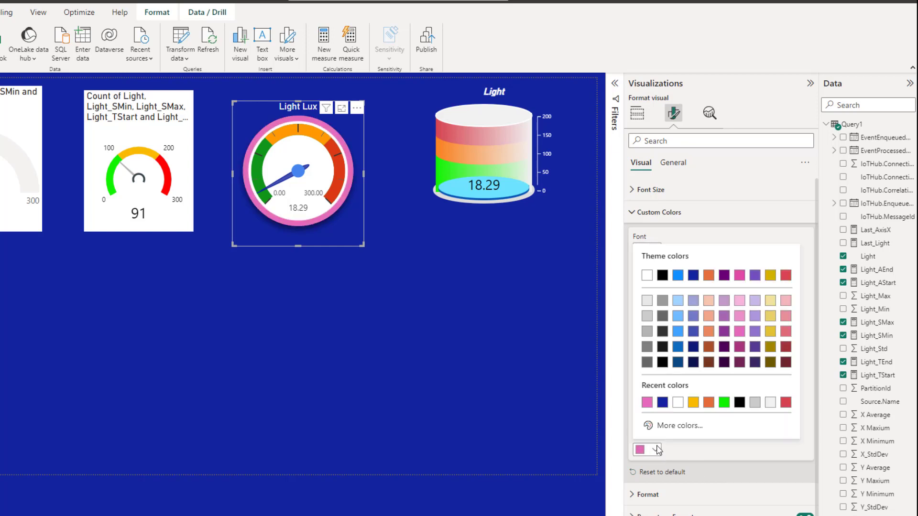
click(754, 403)
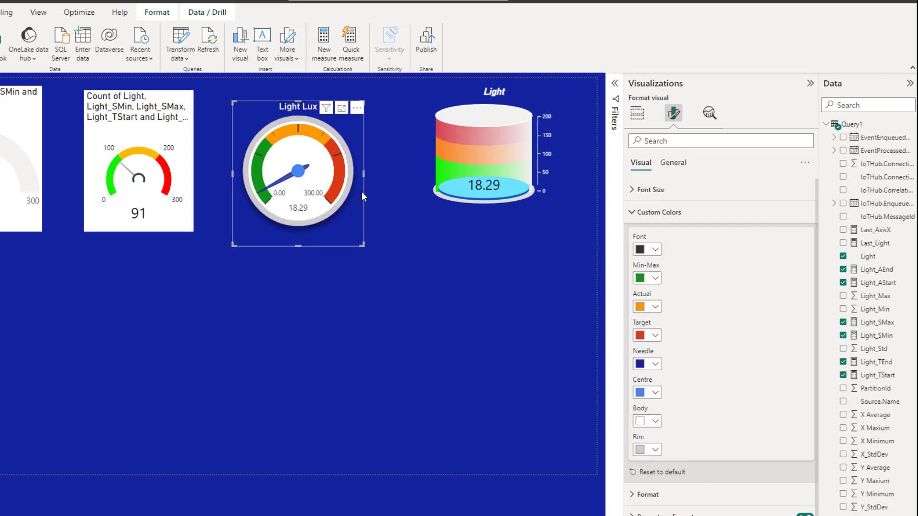
click(673, 163)
click(804, 258)
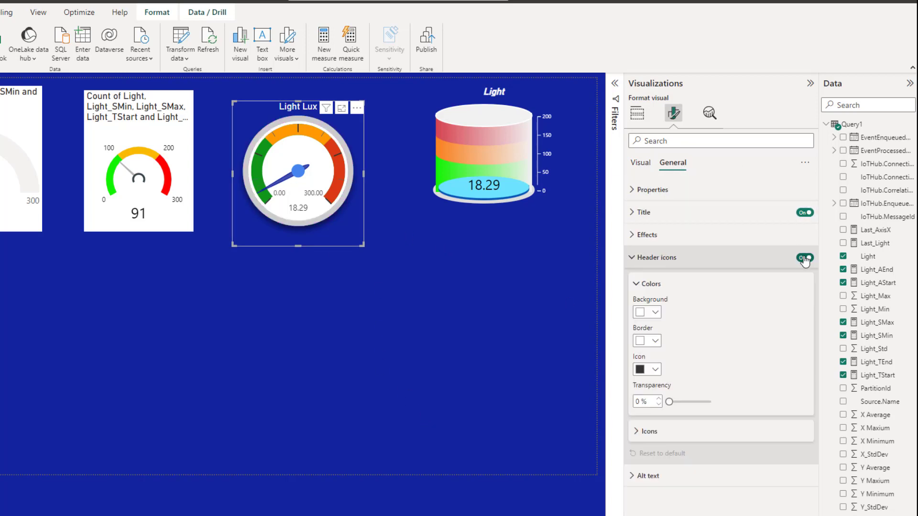
click(380, 311)
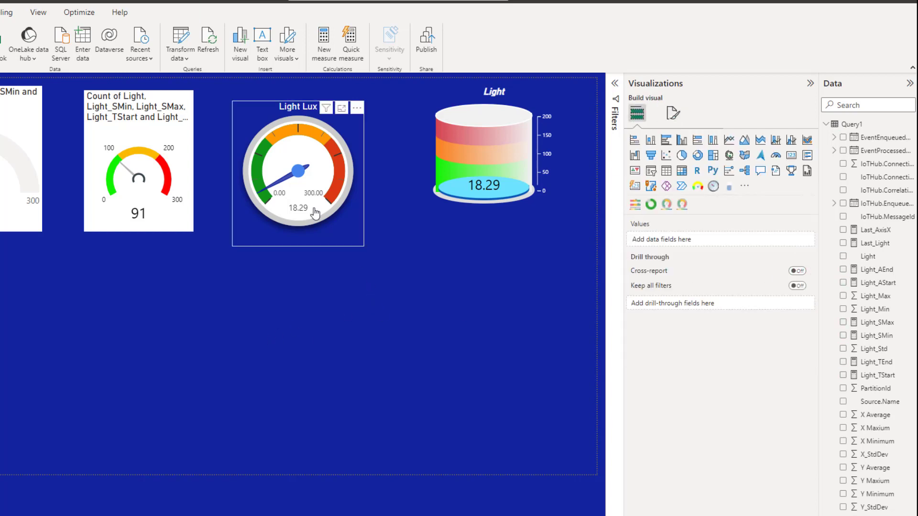
Move the dial gauge to the empty area below the Tachometer and make it slightly larger.
mouse_move(302, 176)
drag(271, 108, 129, 343)
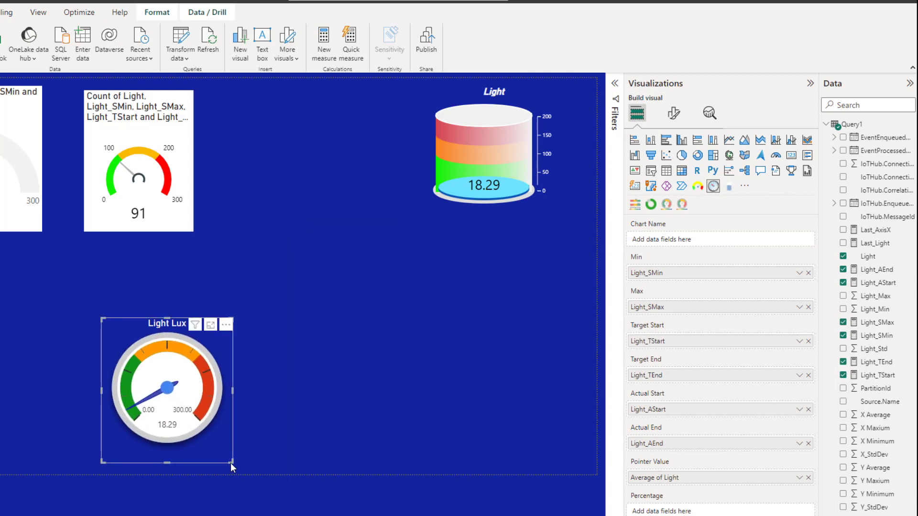
drag(231, 464, 204, 434)
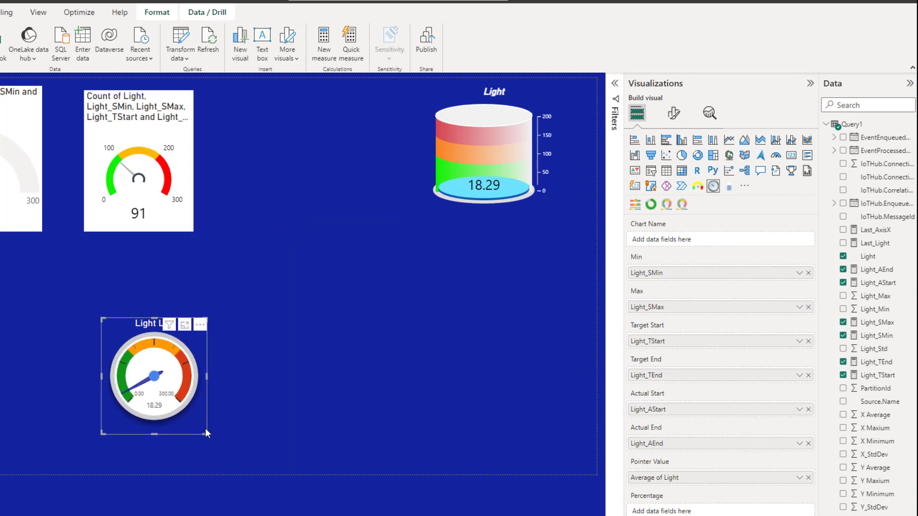
click(208, 435)
click(185, 417)
drag(206, 434, 248, 465)
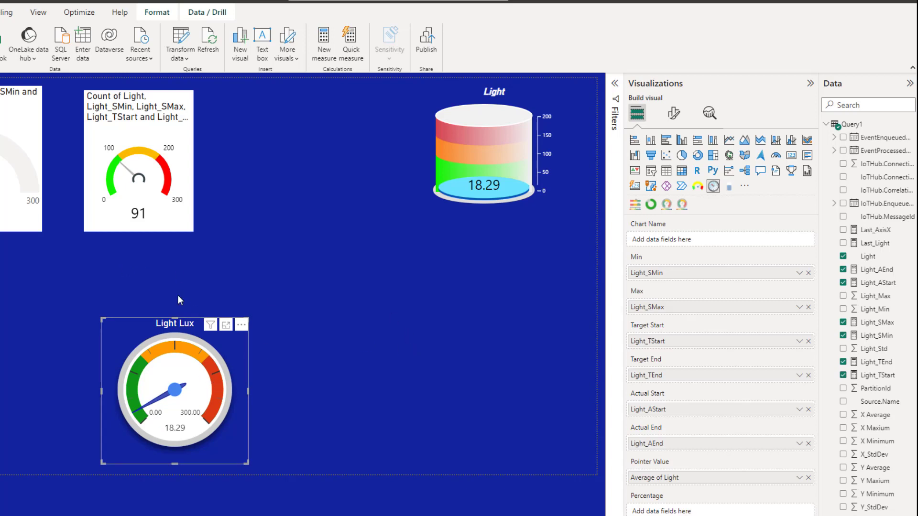
Compare the general formatting options, including tooltips, of the standard gauge, dial gauge, Tachometer and cylindrical gauge.
click(21, 158)
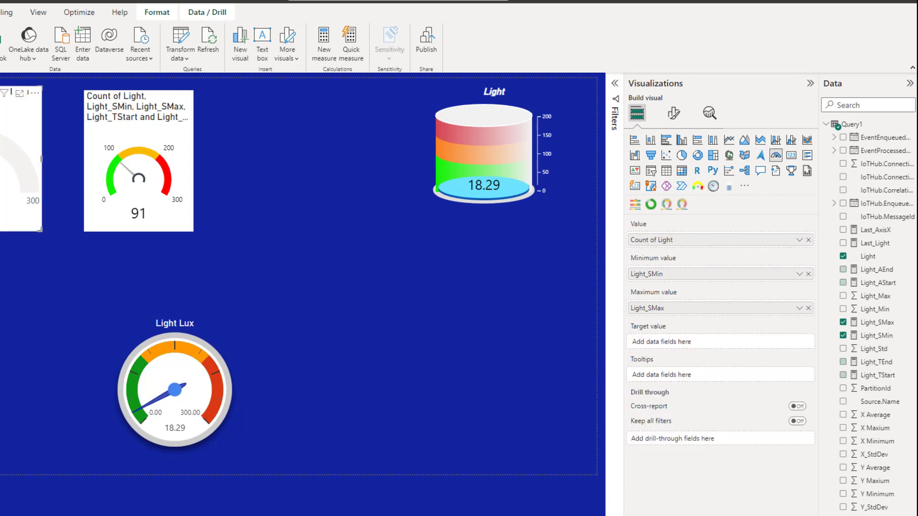
click(672, 114)
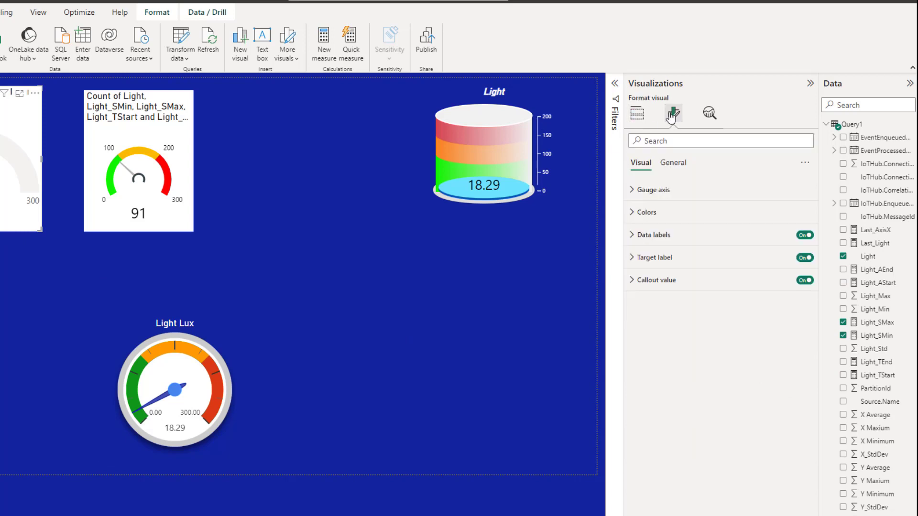
click(673, 163)
click(632, 282)
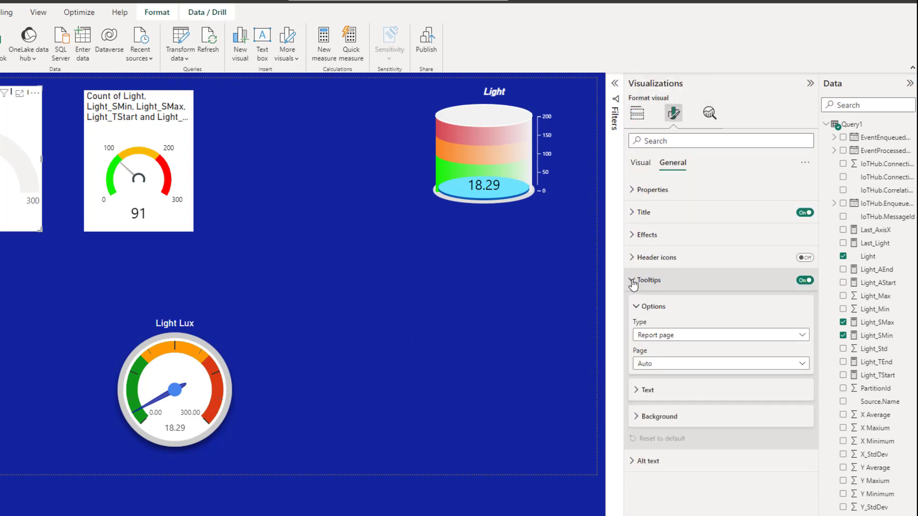
click(181, 432)
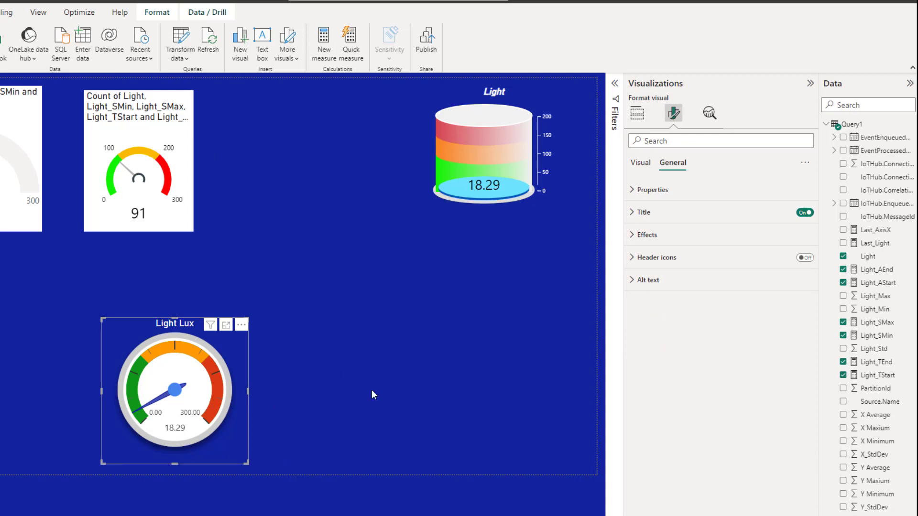
click(154, 167)
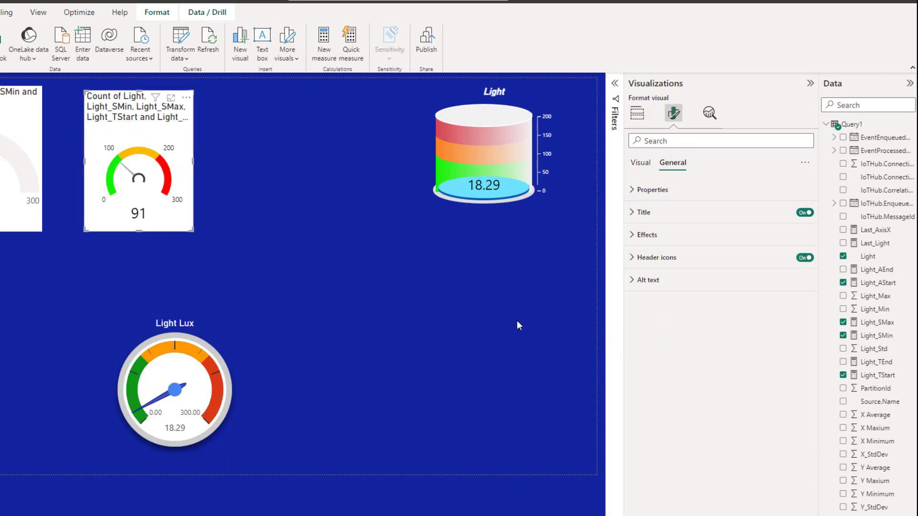
click(488, 162)
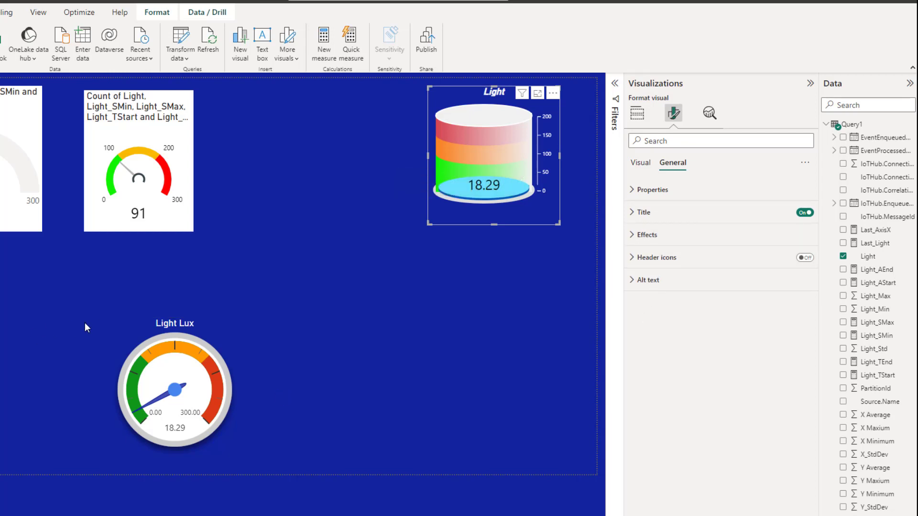
Move the dial gauge back between the Tachometer and the cylindrical gauge, and view the standard gauge's tooltip type options.
drag(162, 325, 277, 97)
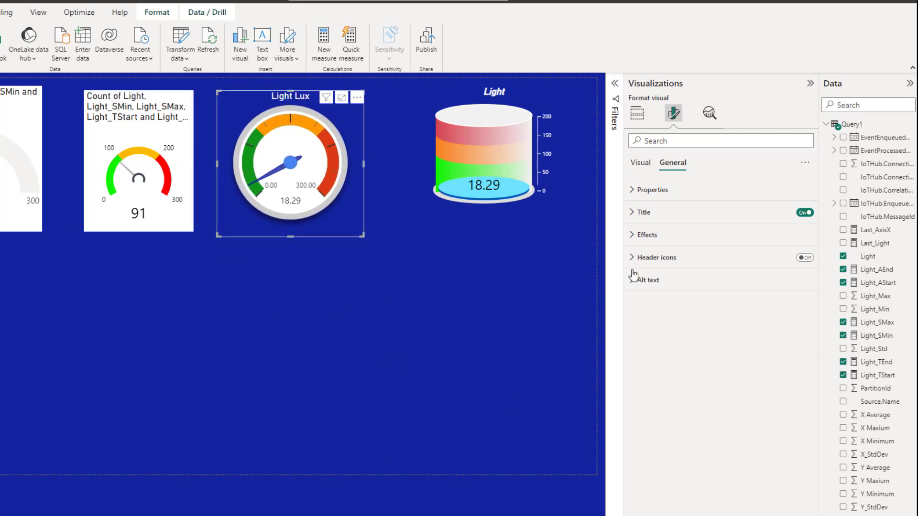
click(5, 162)
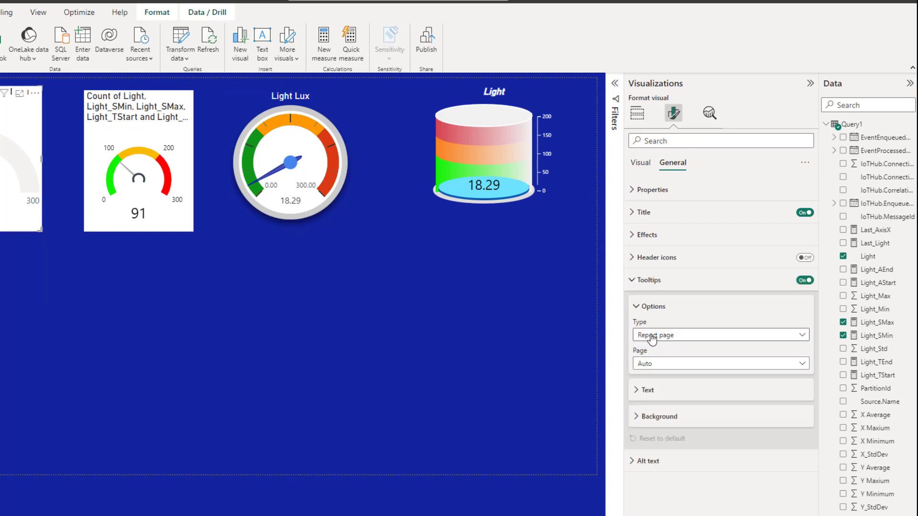
click(753, 340)
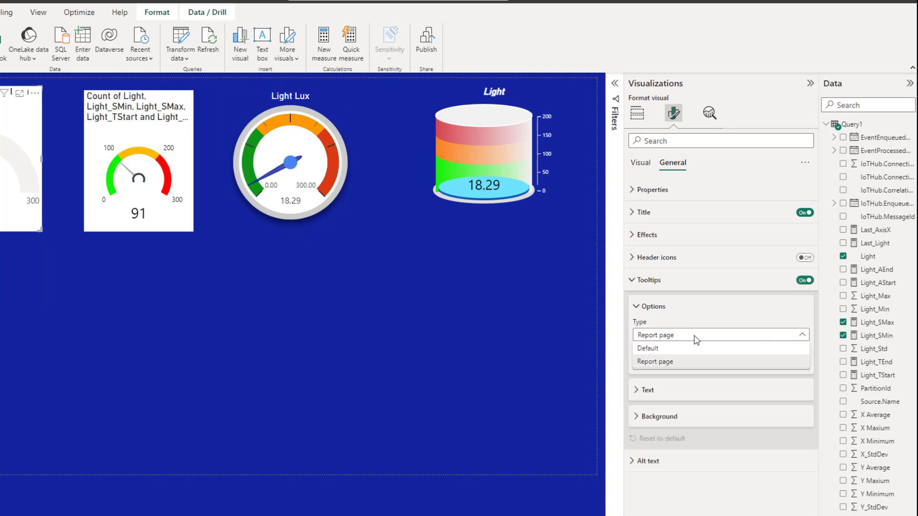
click(418, 367)
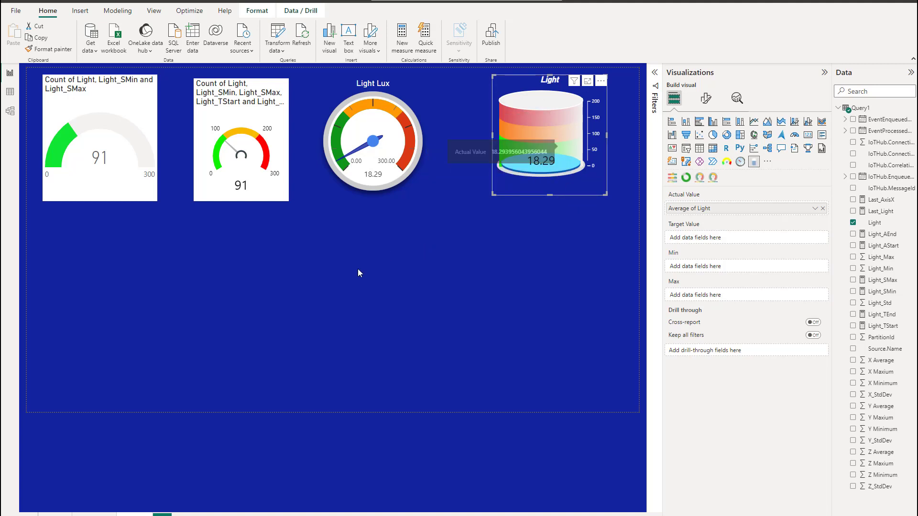
Add a second cylindrical gauge to the page with Light as its actual value, aggregated as Average.
click(402, 314)
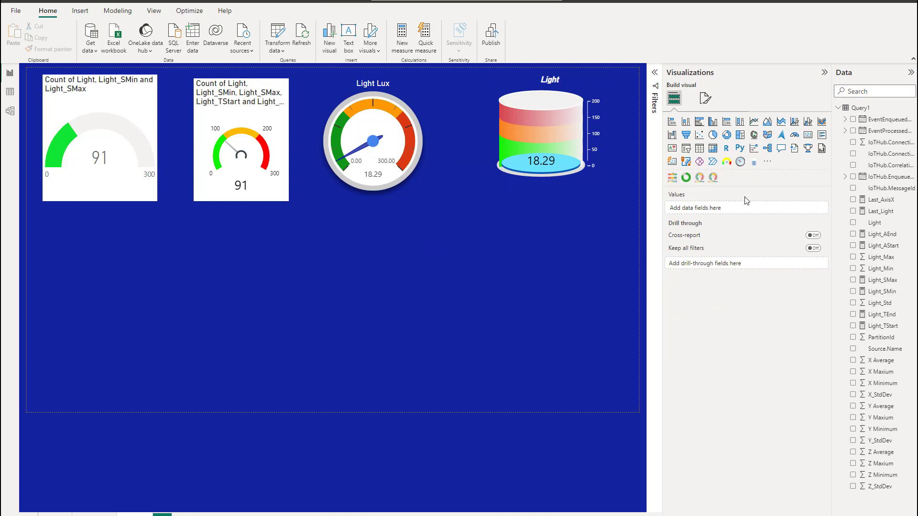
click(754, 162)
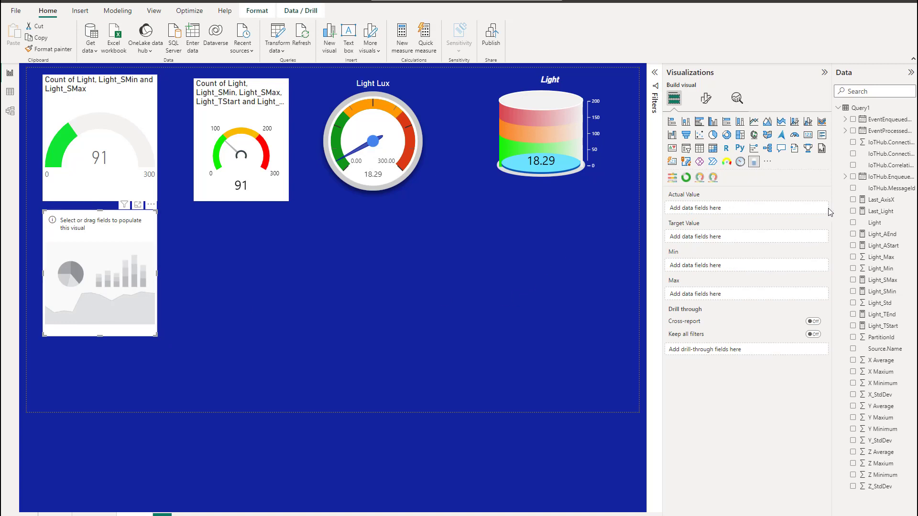
drag(875, 223, 710, 214)
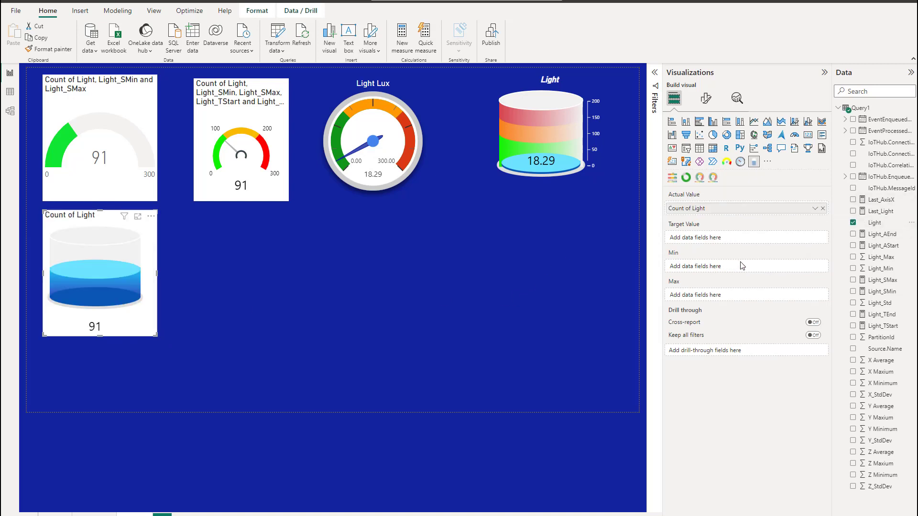
click(814, 211)
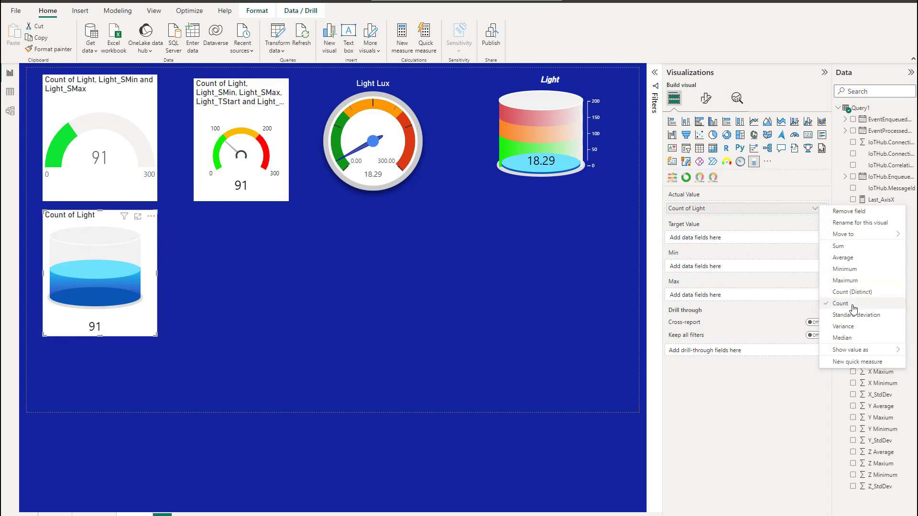
click(842, 257)
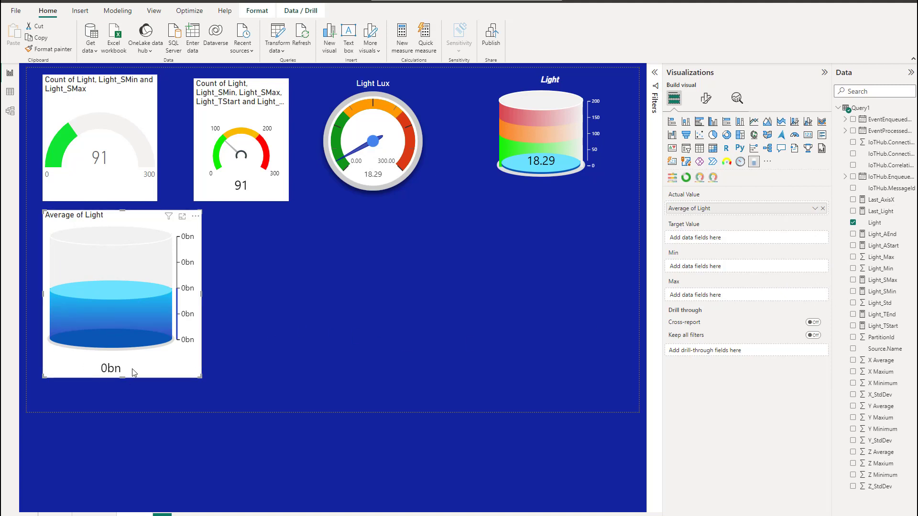
Assign Light_SMin as the minimum and Light_SMax as the maximum of the new cylindrical gauge.
mouse_move(113, 374)
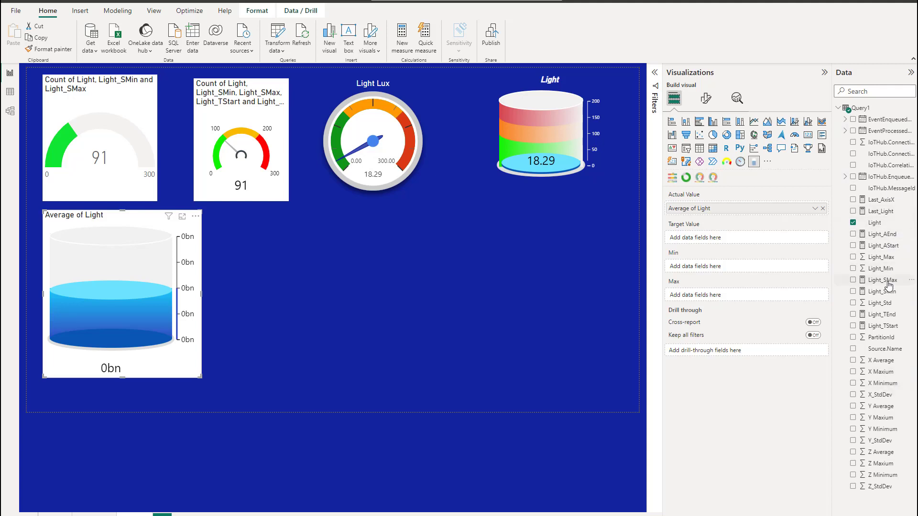
drag(886, 292, 748, 266)
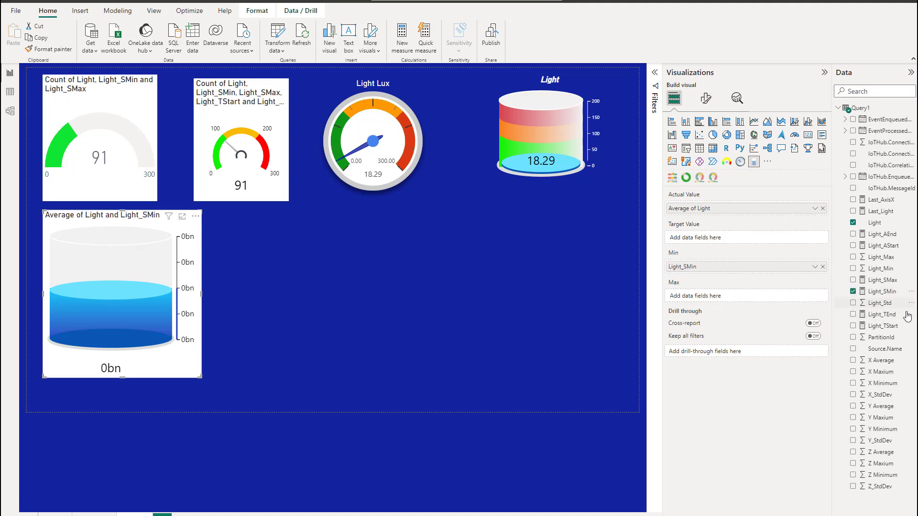
drag(883, 281, 715, 295)
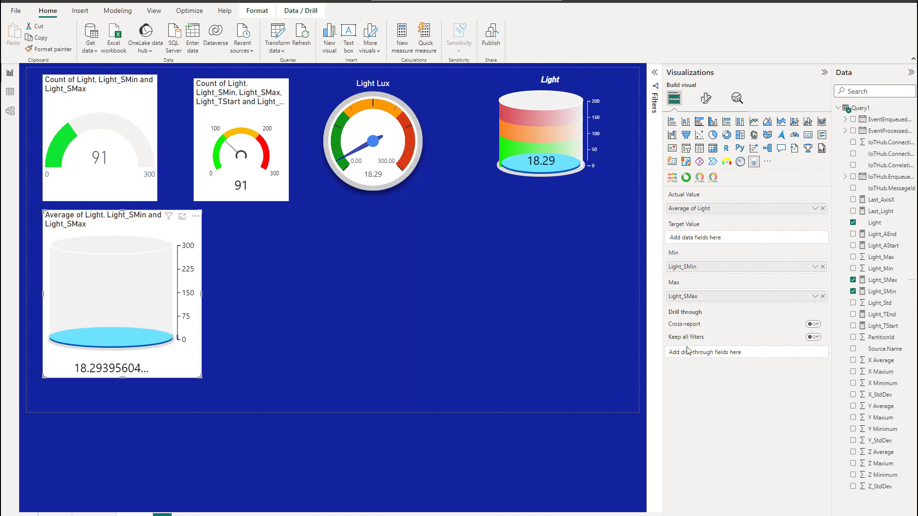
Examine the new cylindrical gauge's configuration settings for gradient and ellipse fills, target range and scale.
click(706, 98)
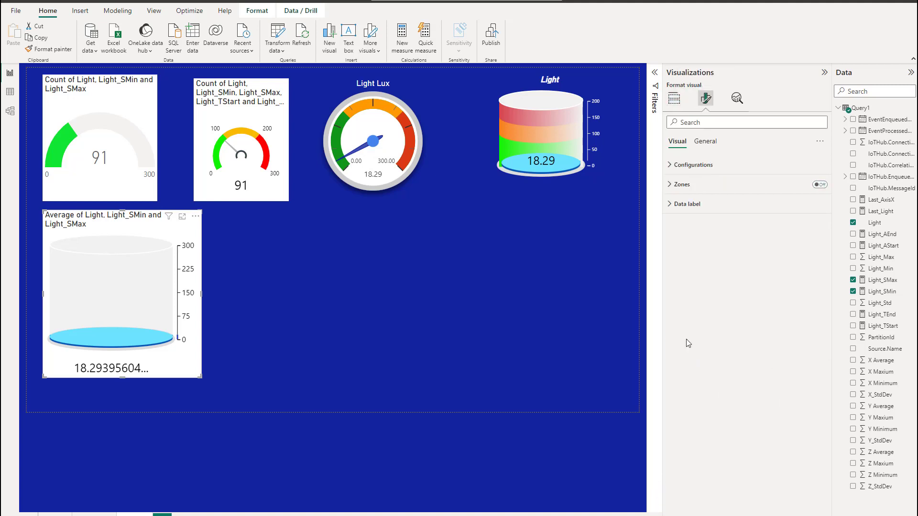
click(672, 165)
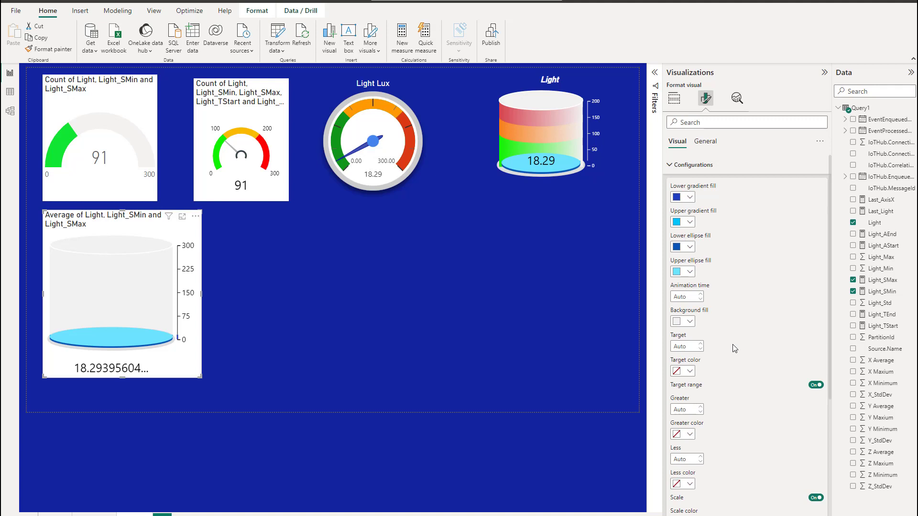
scroll(732, 344, down, 3)
scroll(734, 348, down, 2)
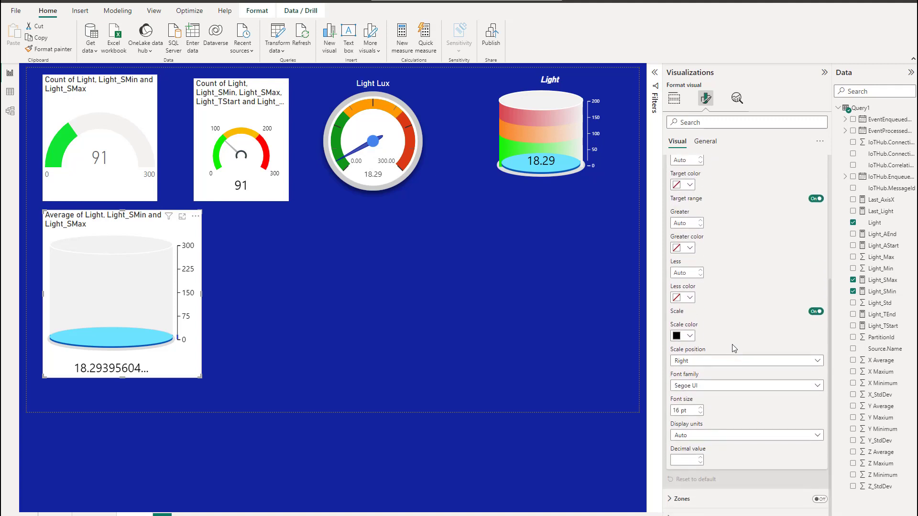
scroll(732, 344, up, 5)
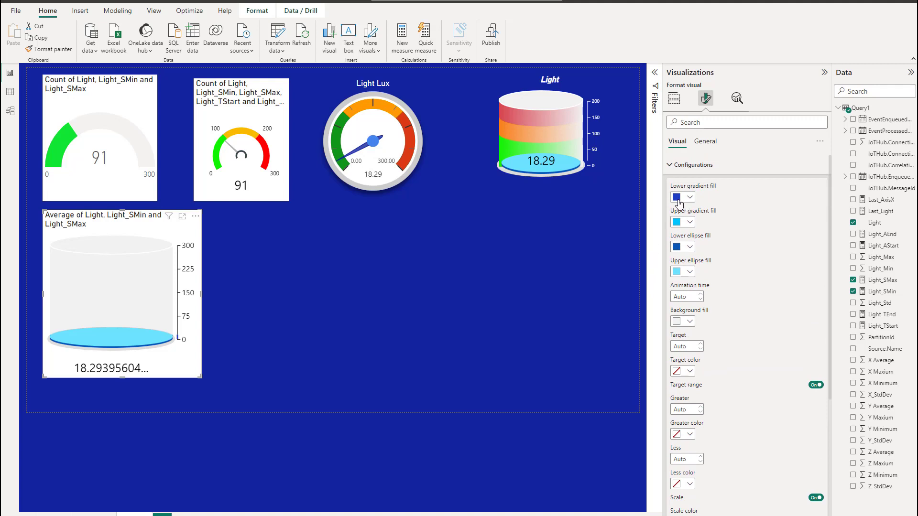
mouse_move(129, 329)
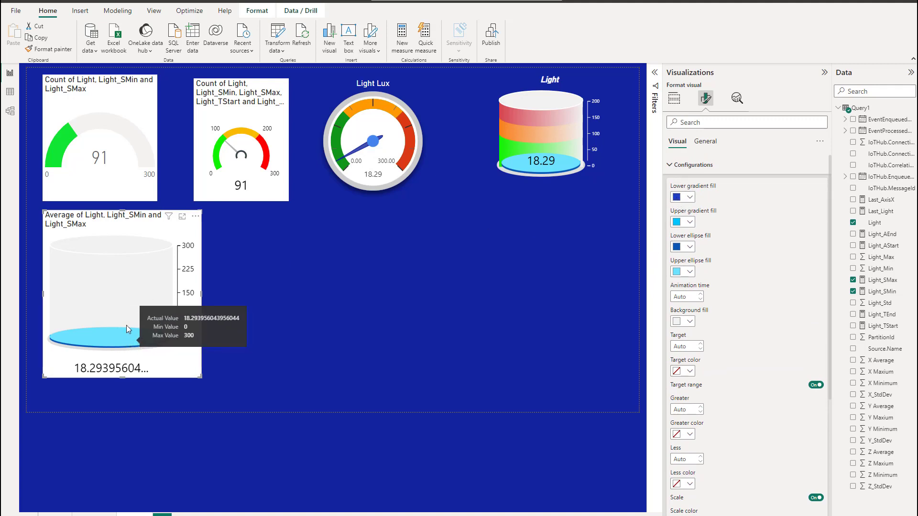
click(668, 165)
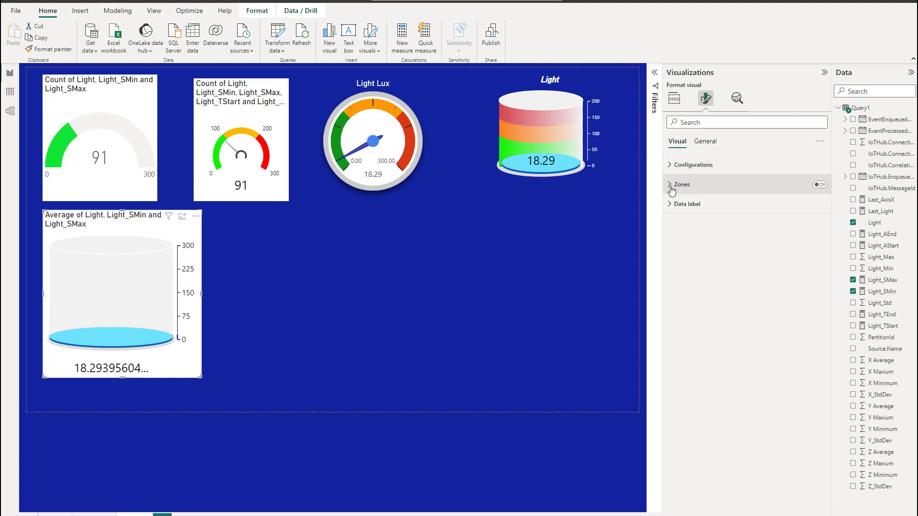
Turn on zones for the new cylindrical gauge and set Zone 1 to a value of 150 with bright green color.
click(672, 189)
click(819, 185)
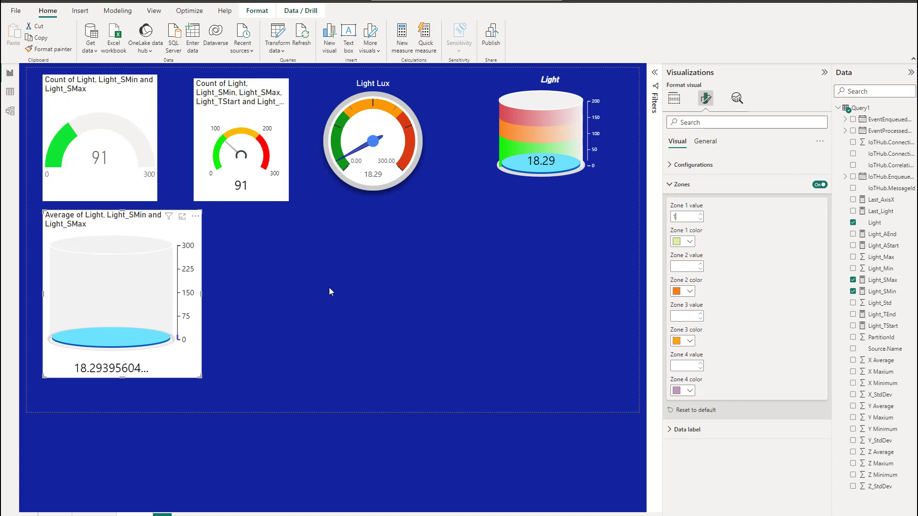
text(50)
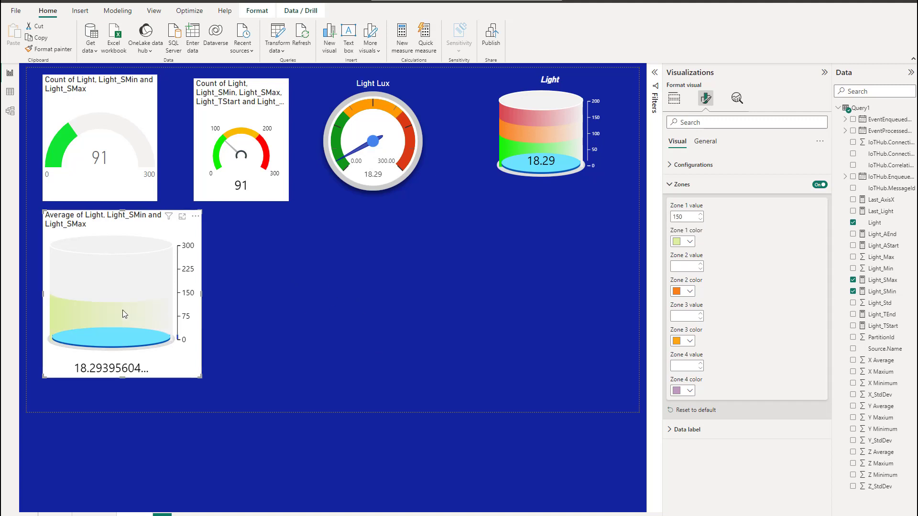
click(689, 242)
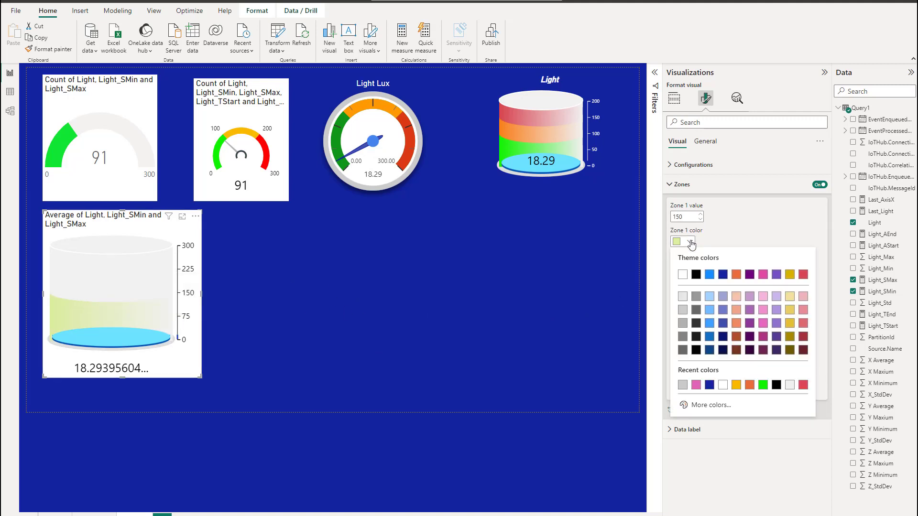
click(763, 384)
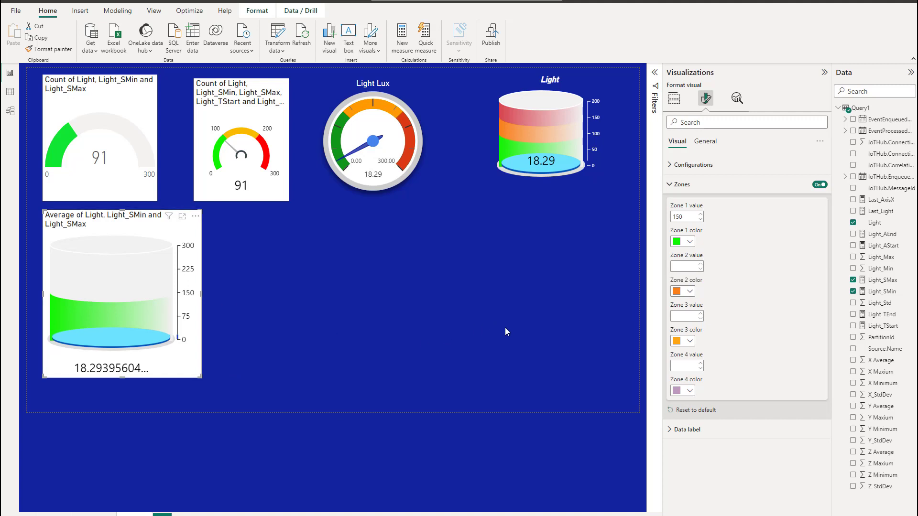
Set the new cylindrical gauge's Zone 2 value to 225 and Zone 3 value to 300, with red as the Zone 3 color.
text(5)
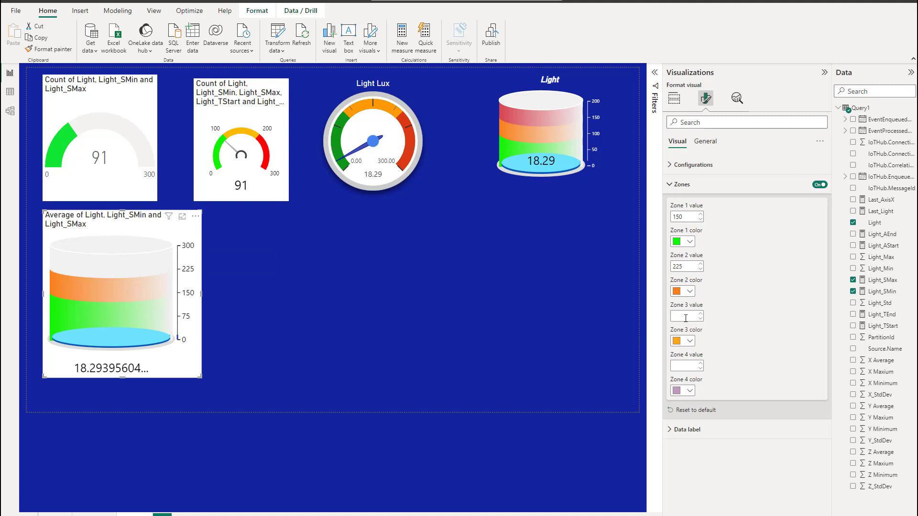
text(300)
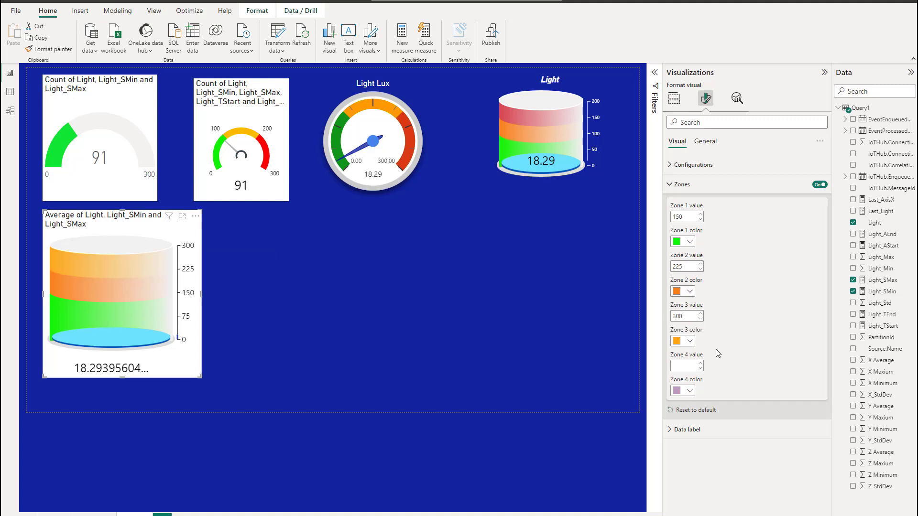
click(689, 340)
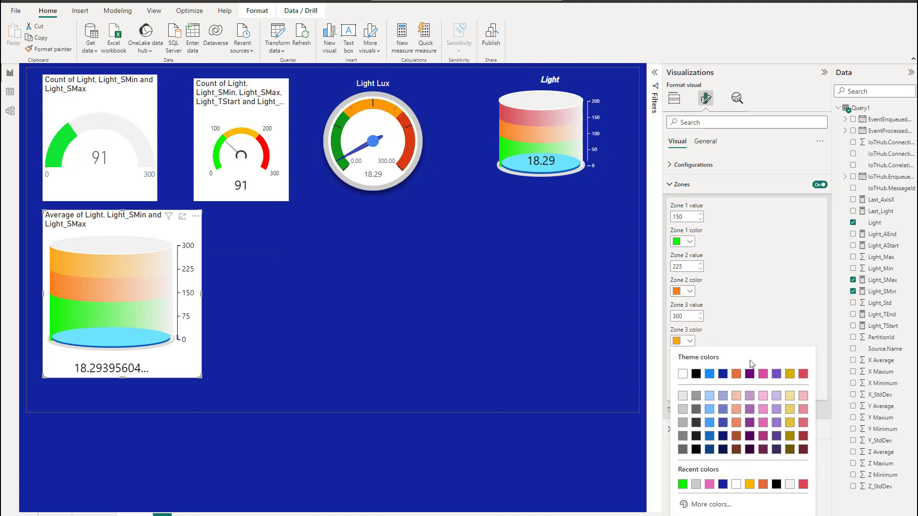
click(803, 374)
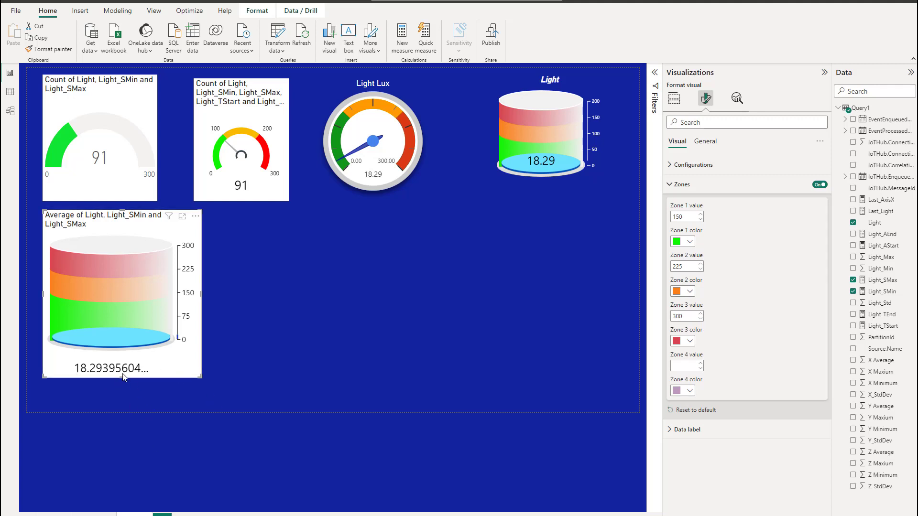
Set the display units of the new cylindrical gauge's scale to None.
mouse_move(151, 361)
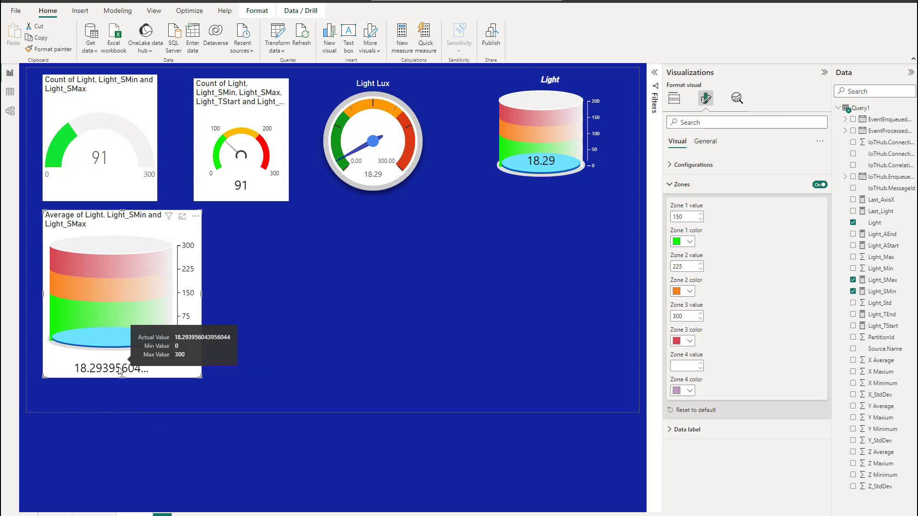
click(693, 166)
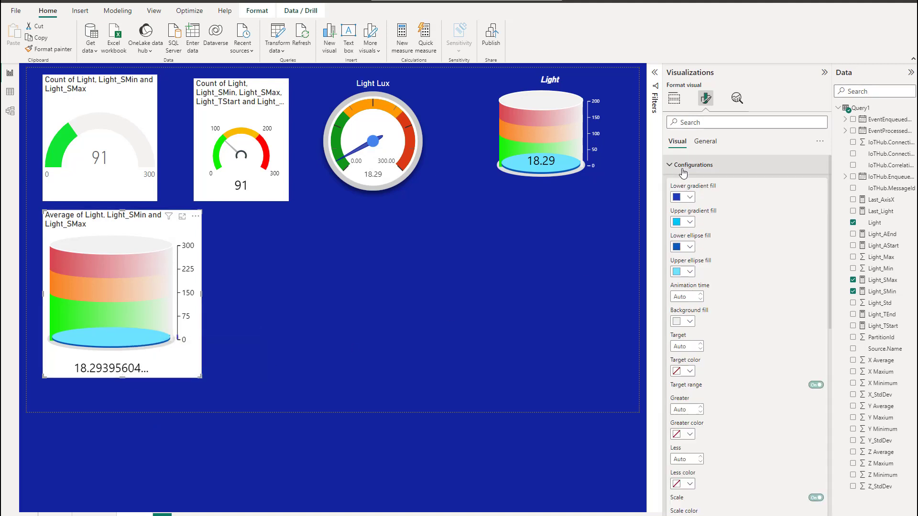
scroll(762, 369, down, 6)
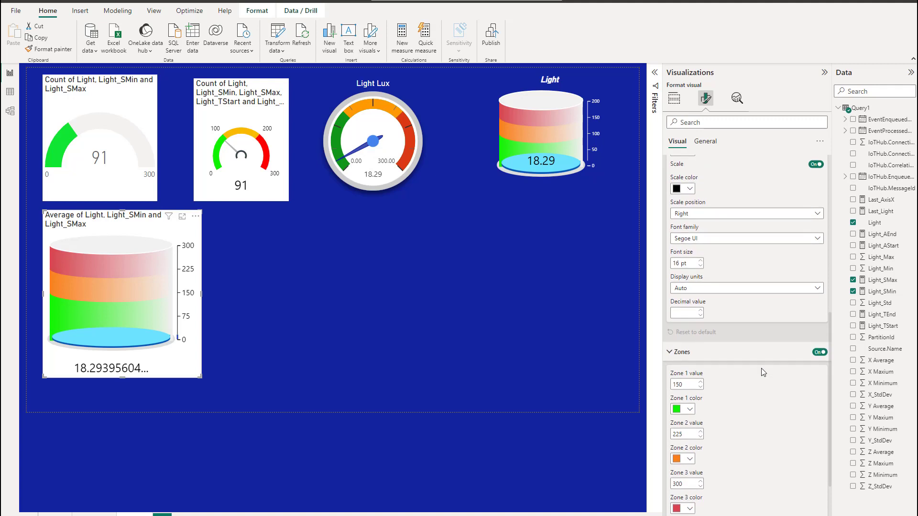
click(708, 288)
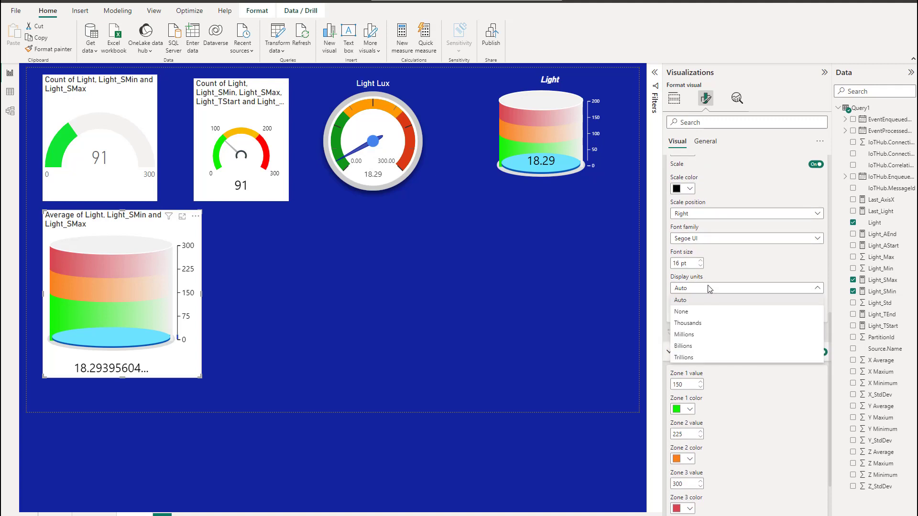
click(681, 312)
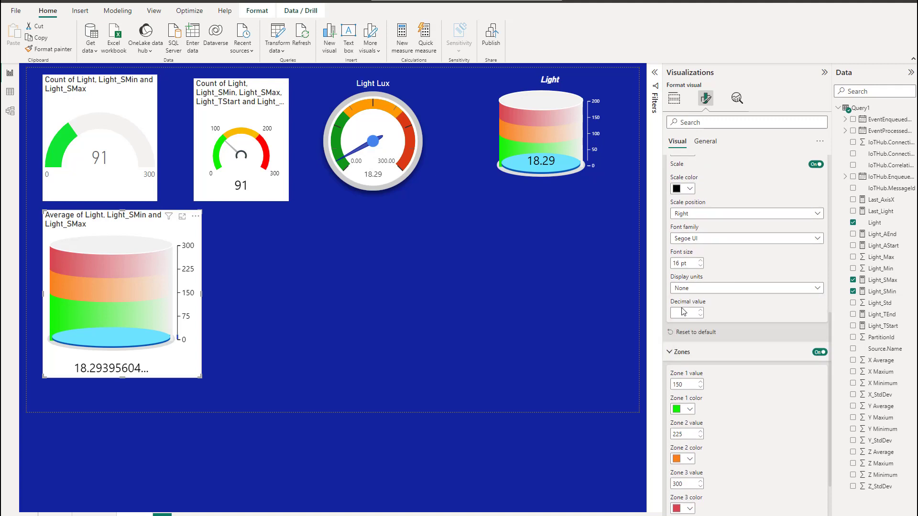
Set the decimal value of the new cylindrical gauge's data label to 2.
scroll(718, 262, down, 3)
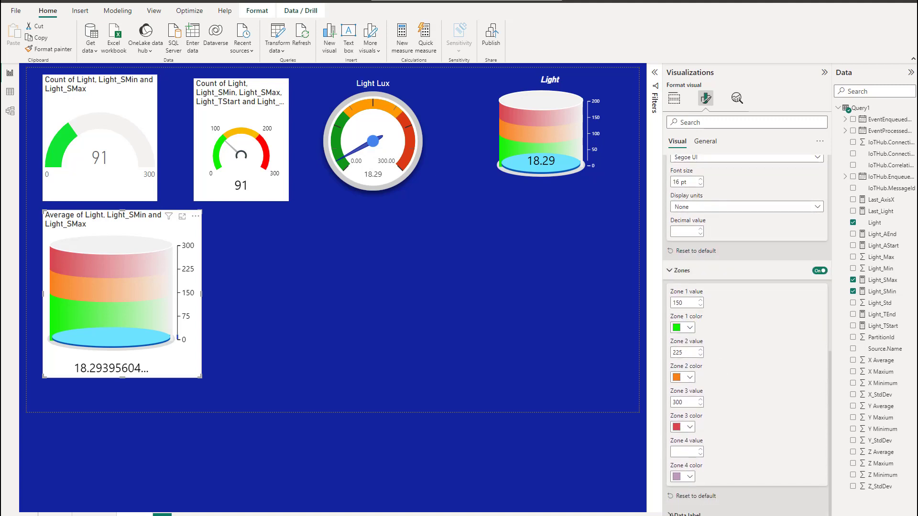
scroll(722, 473, down, 6)
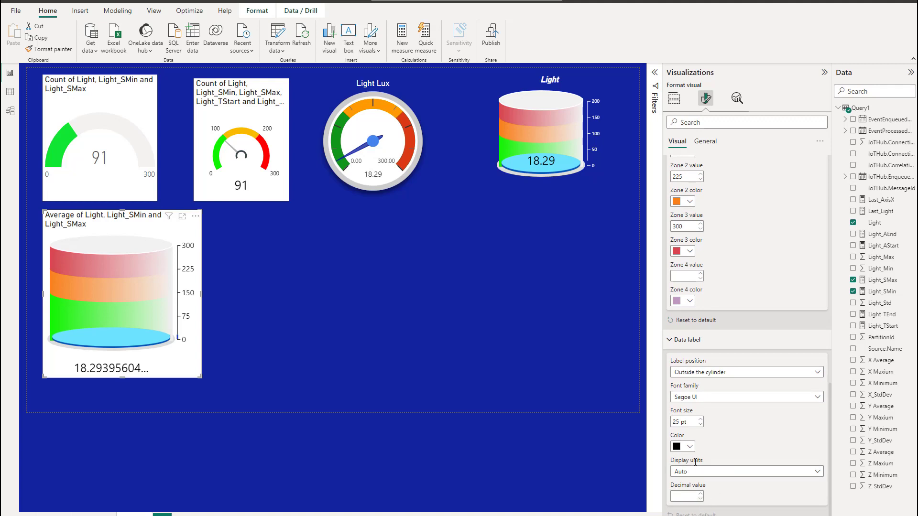
click(702, 474)
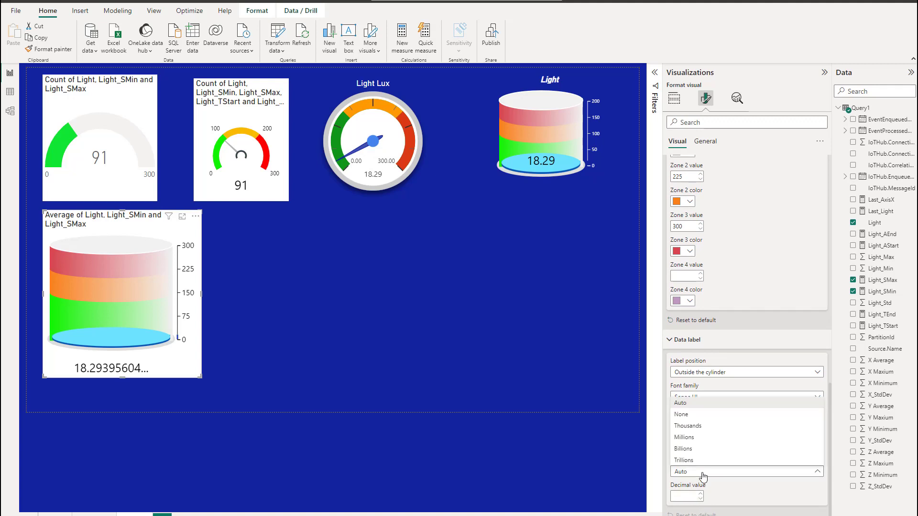
click(698, 495)
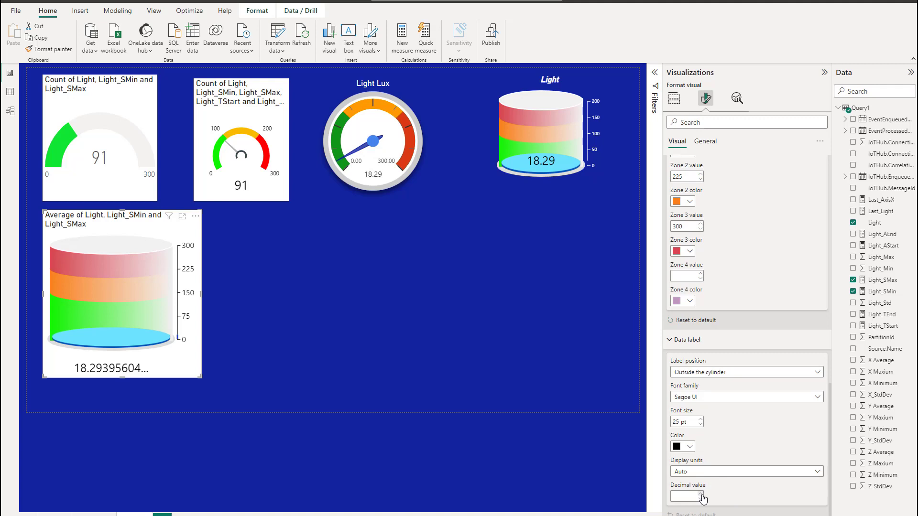
click(700, 494)
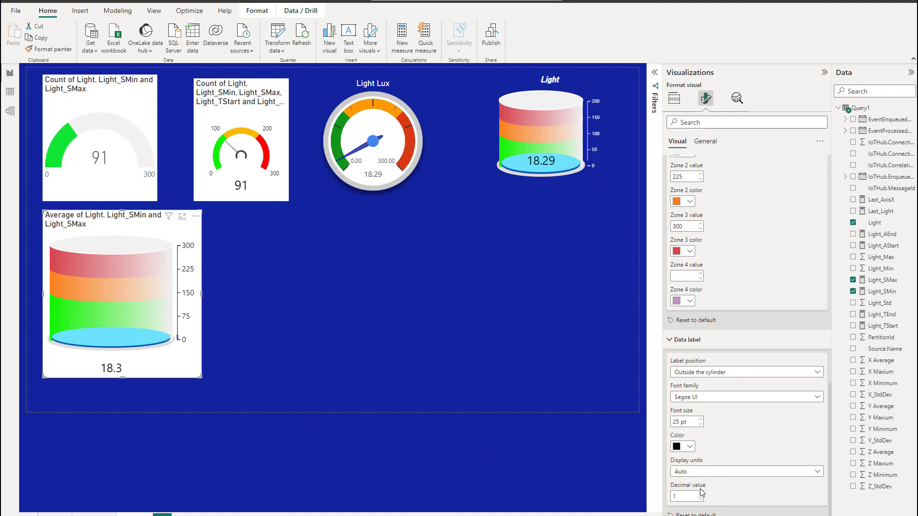
click(700, 494)
Try None and Millions as the data label's display units and return the setting to Auto.
click(696, 472)
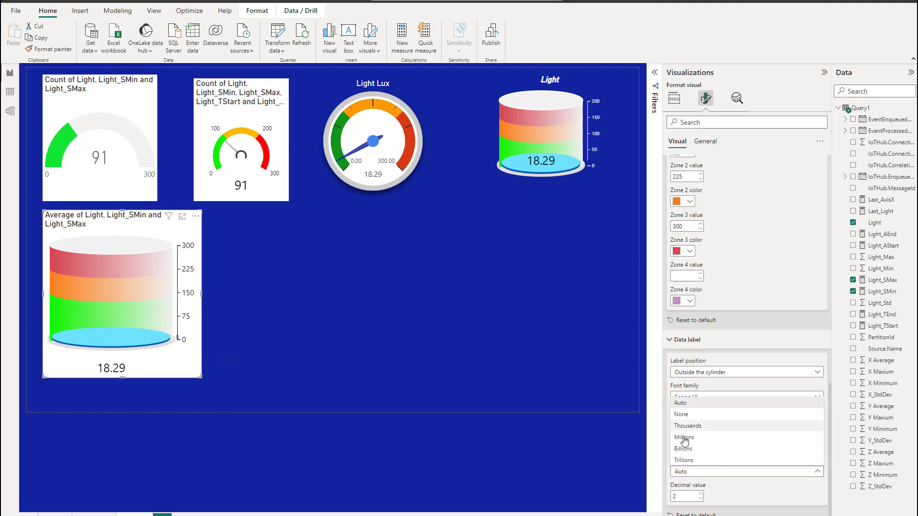
click(686, 415)
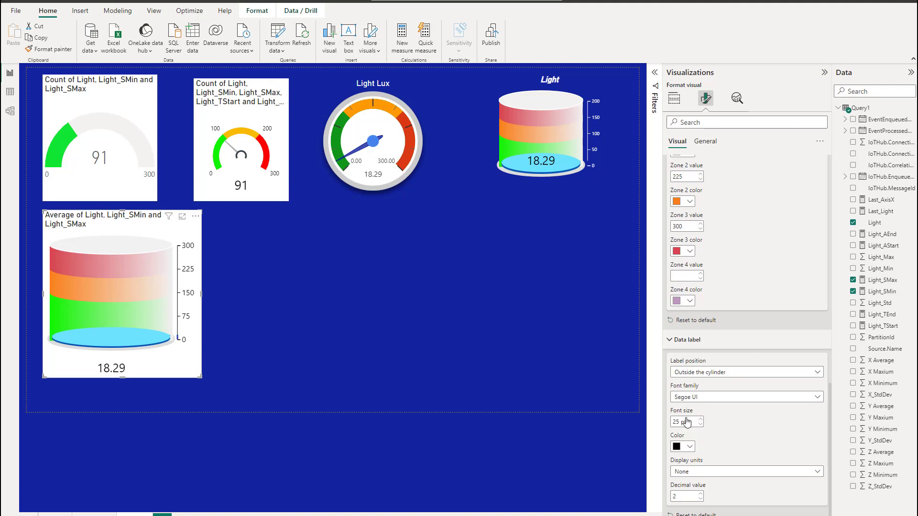
click(686, 472)
click(687, 439)
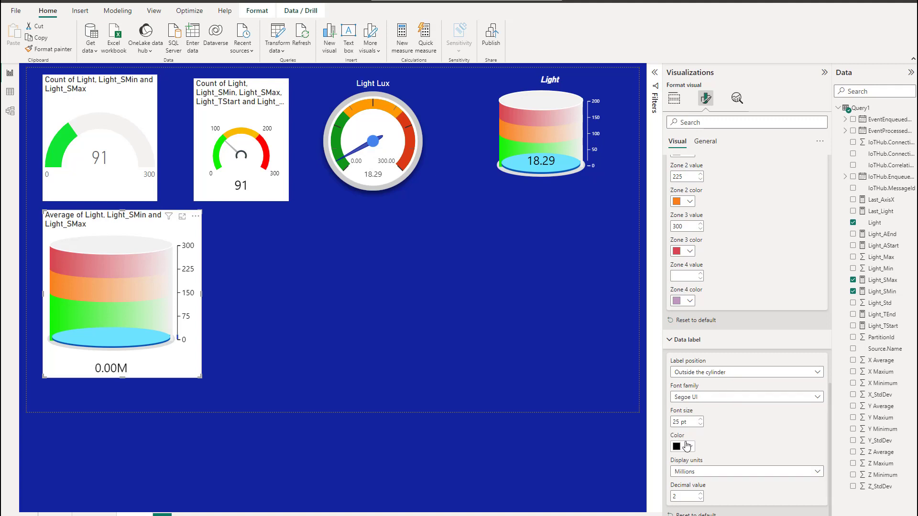
click(686, 472)
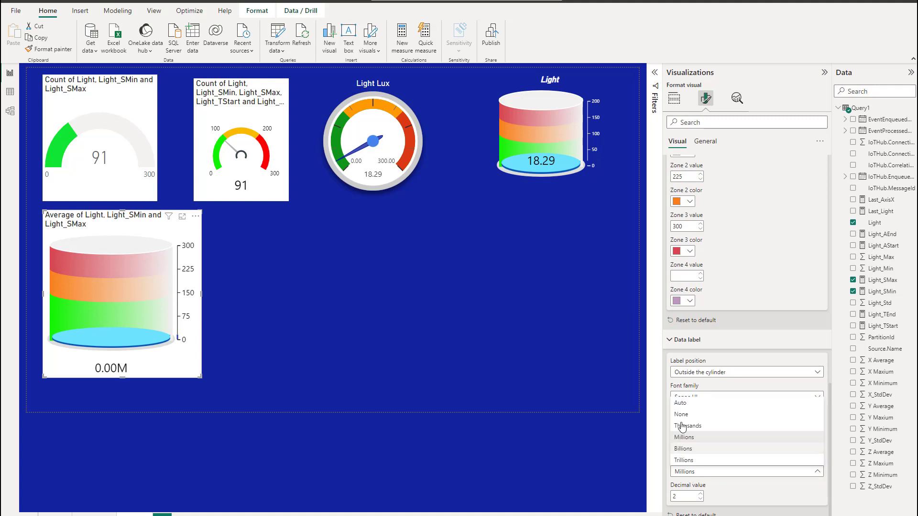
click(680, 403)
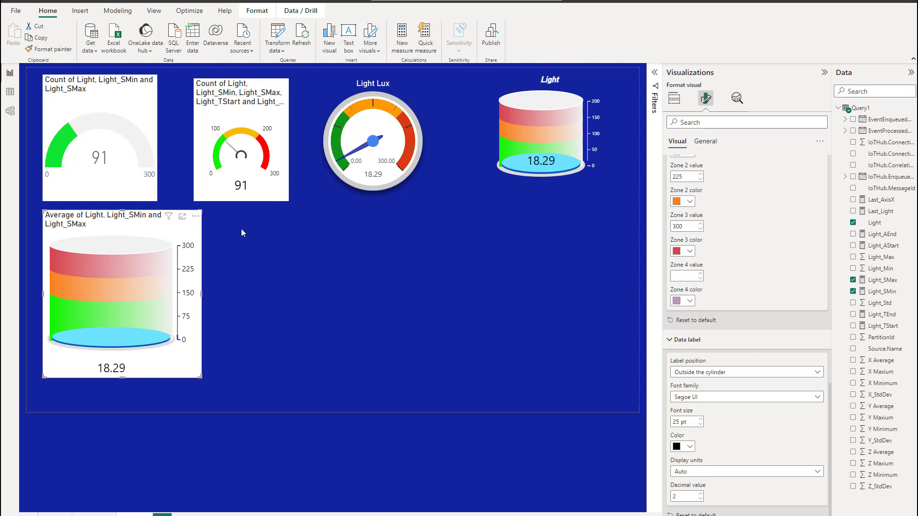
Turn off the new cylindrical gauge's header icons and set its background transparency to 100%.
mouse_move(133, 259)
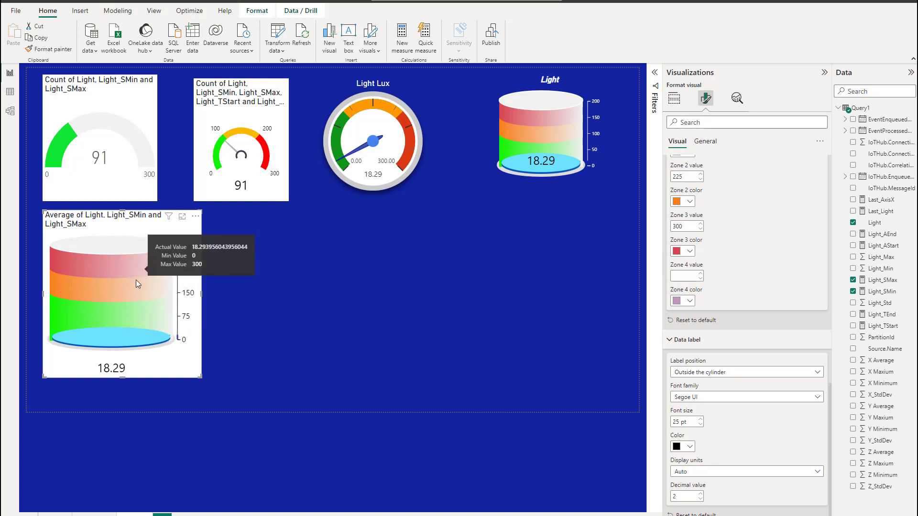
click(674, 99)
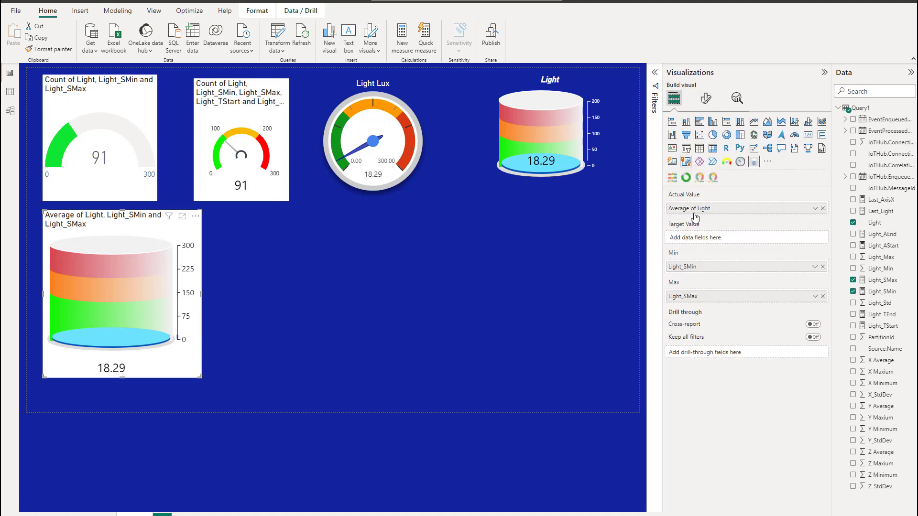
click(705, 99)
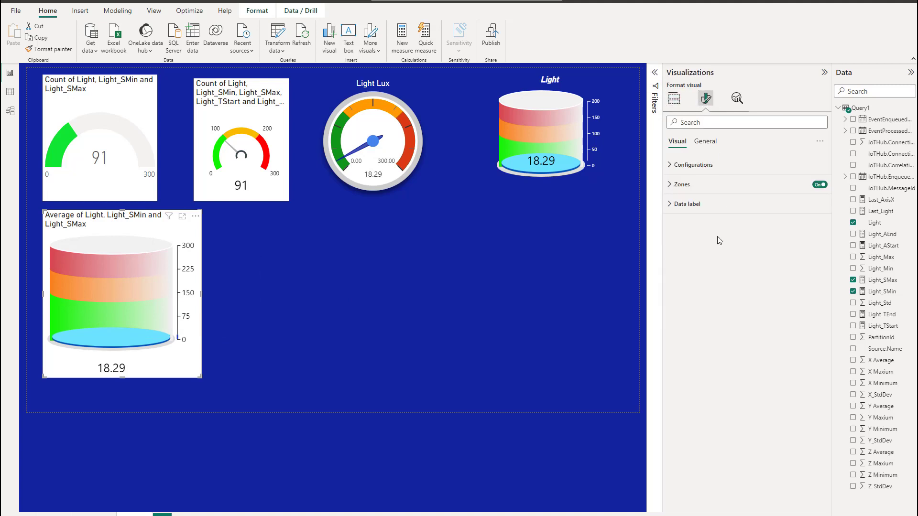
click(705, 142)
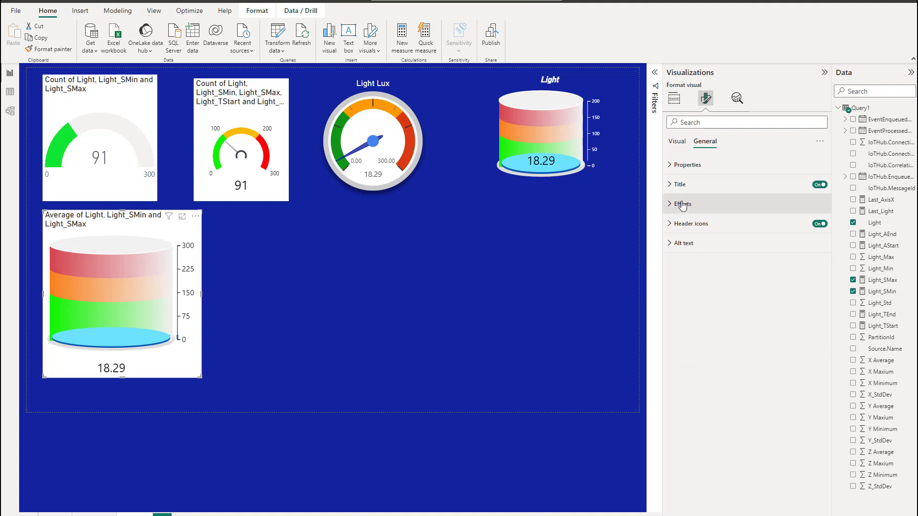
click(818, 224)
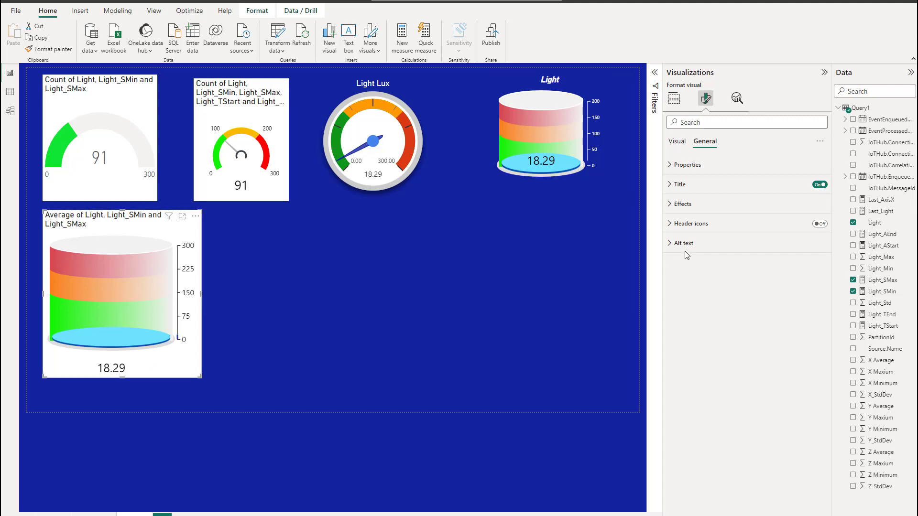
click(734, 204)
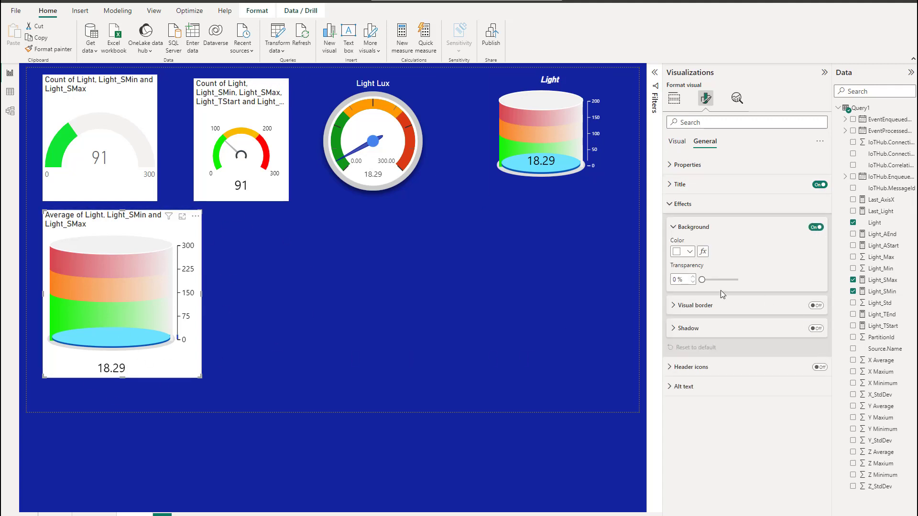
drag(707, 280, 738, 281)
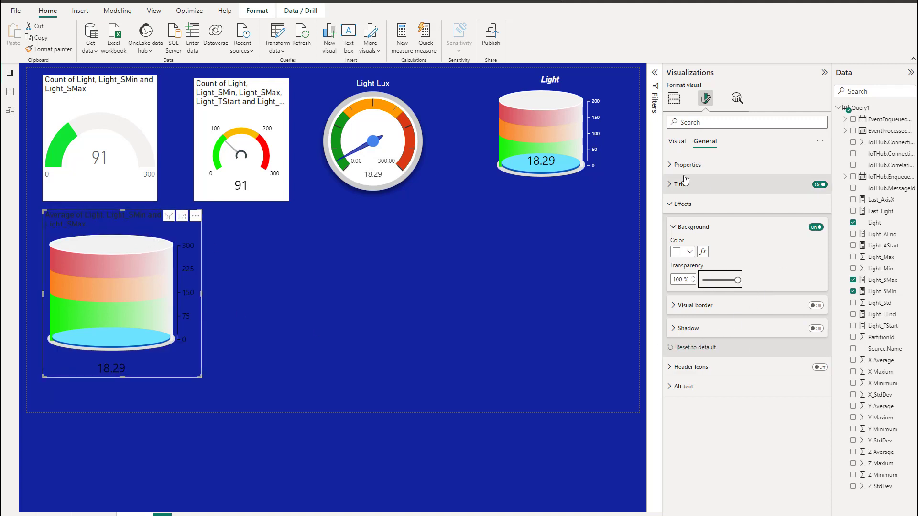
Keep the new cylindrical gauge's title turned on and change its text to "Light (Lux)".
click(674, 186)
click(819, 185)
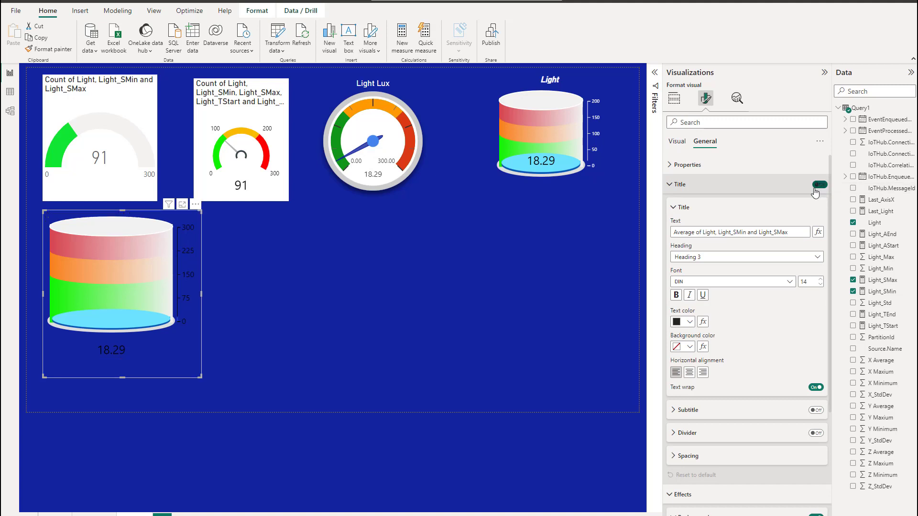
click(820, 185)
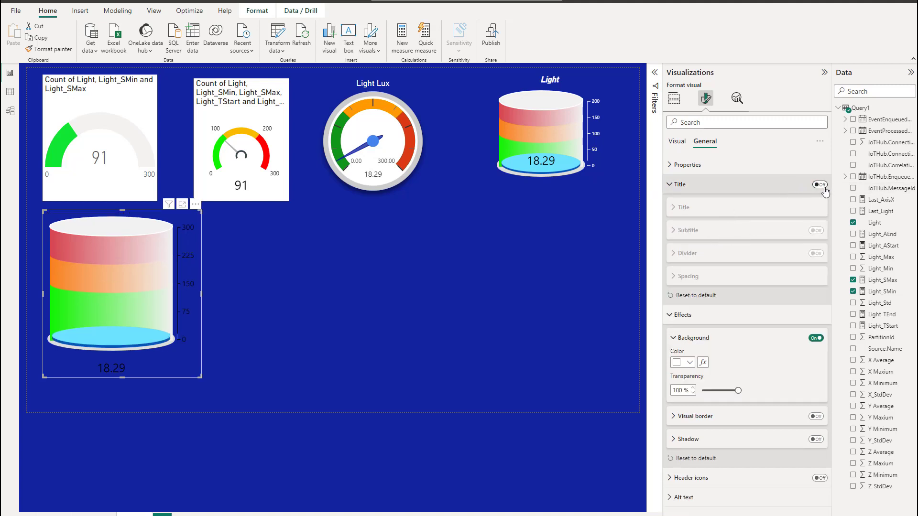
key(ctrl+a)
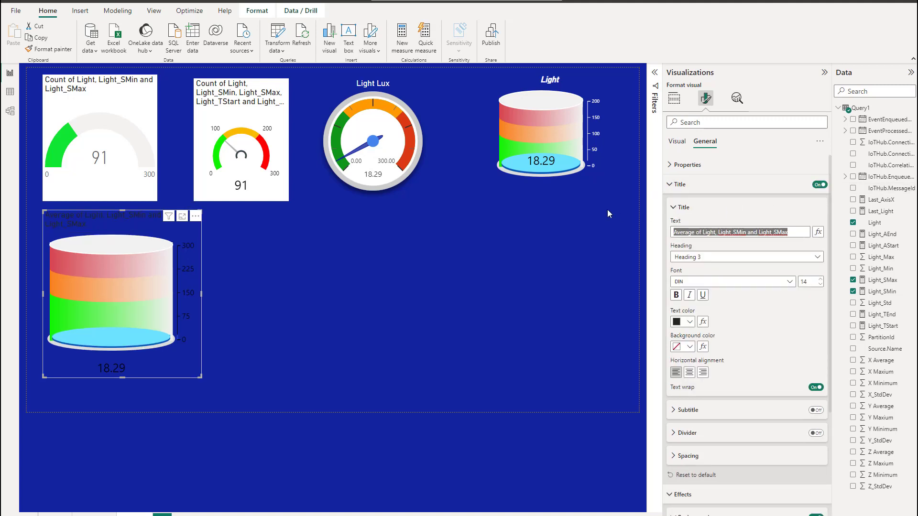
text(Lig)
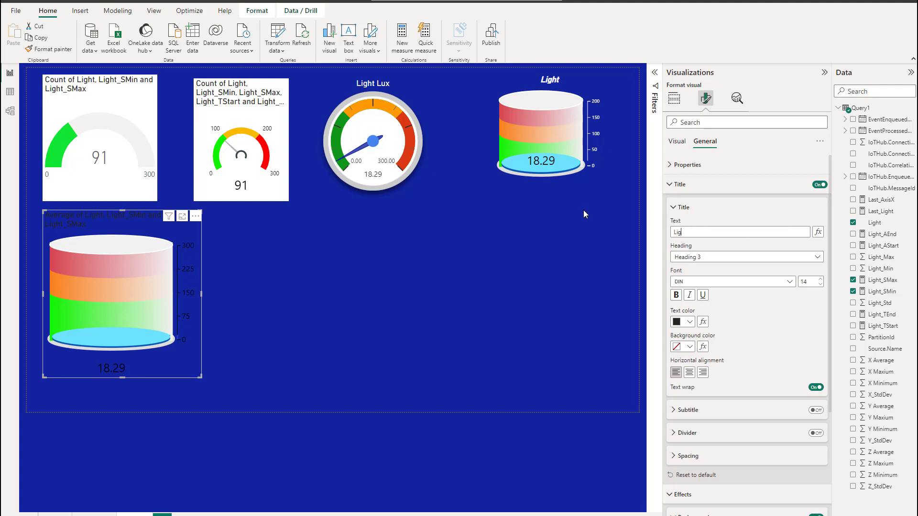
text(ht (Lux))
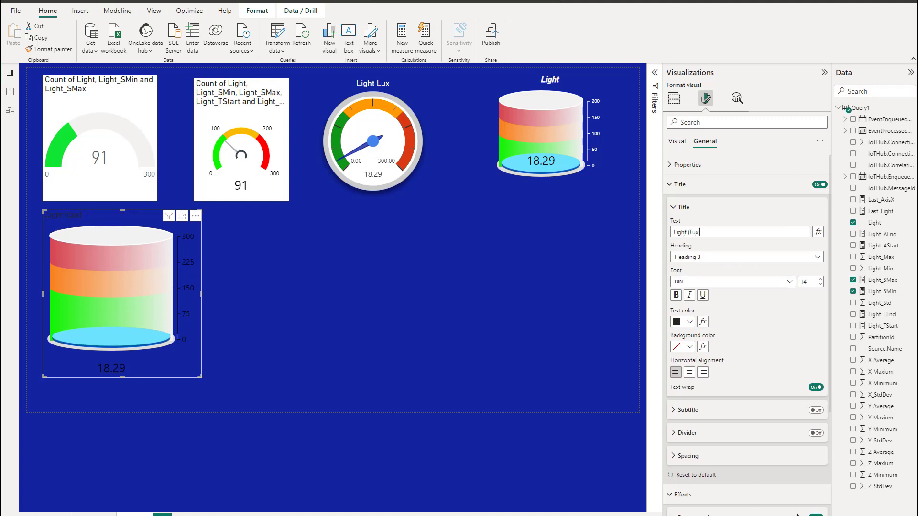
Format the new cylindrical gauge's title as centered, bold, white text.
click(689, 373)
click(676, 295)
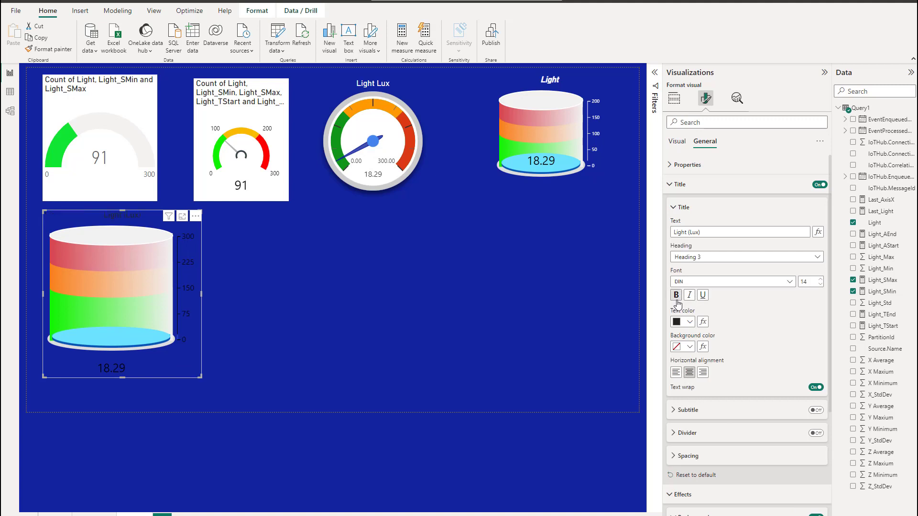
click(689, 322)
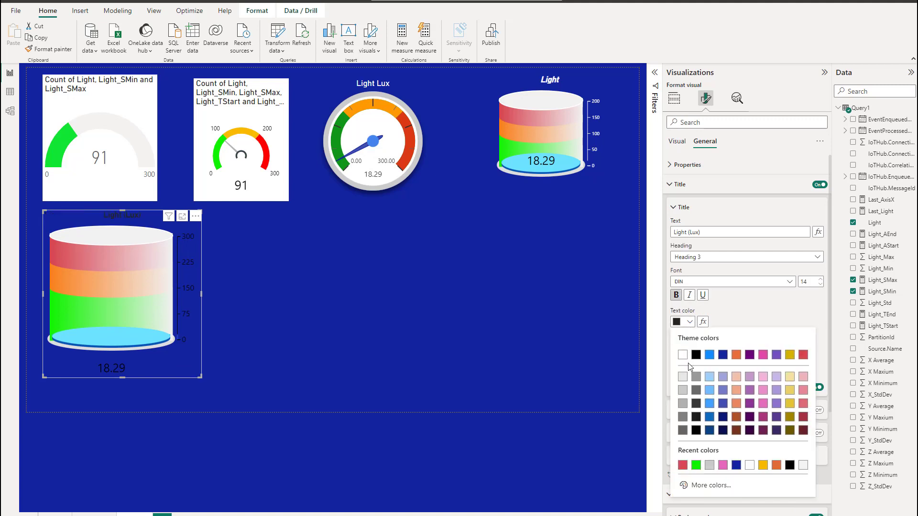
click(682, 354)
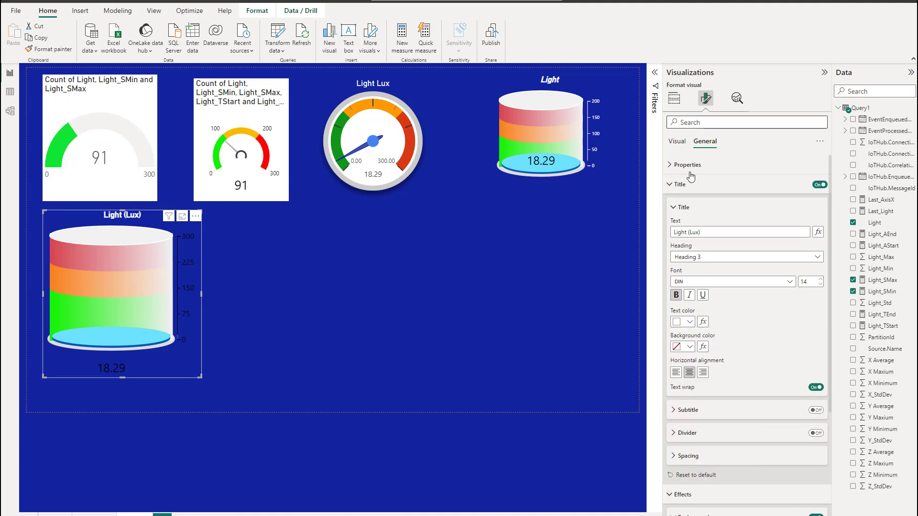
click(677, 142)
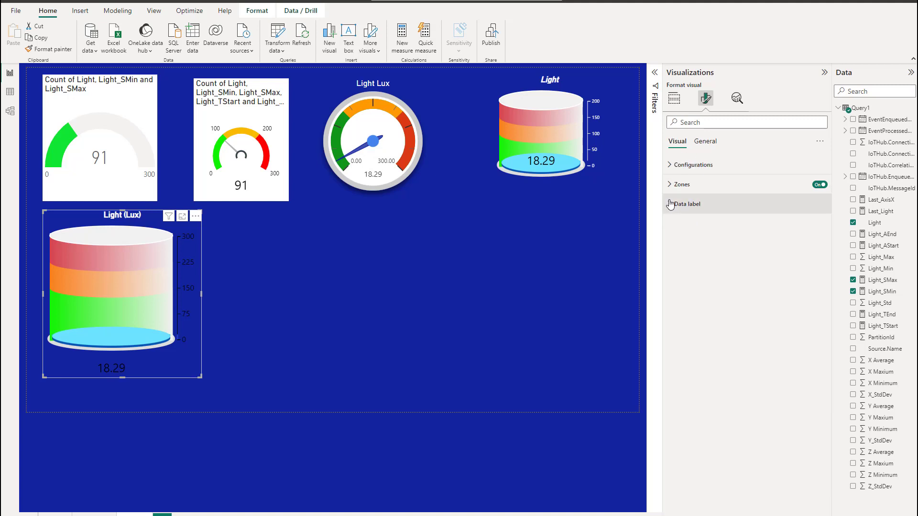
Set the new cylindrical gauge's scale color to white in its configurations.
click(670, 165)
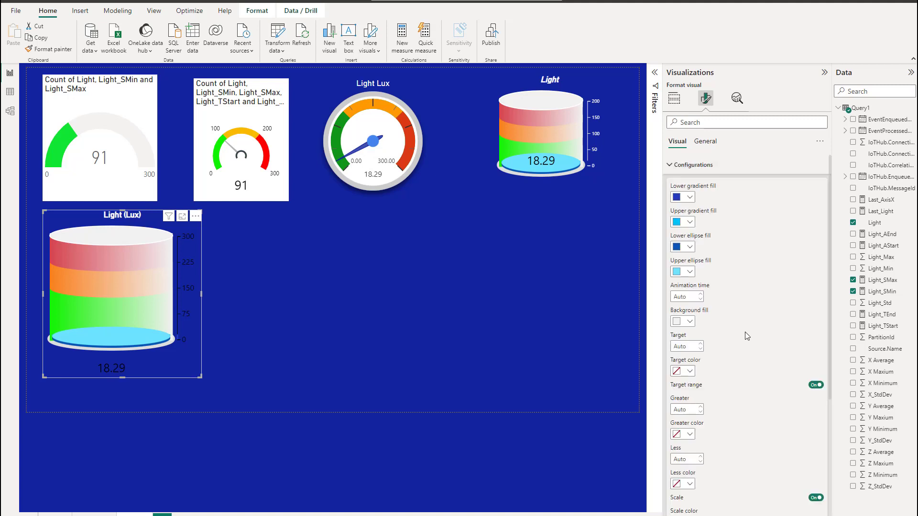
scroll(748, 336, down, 4)
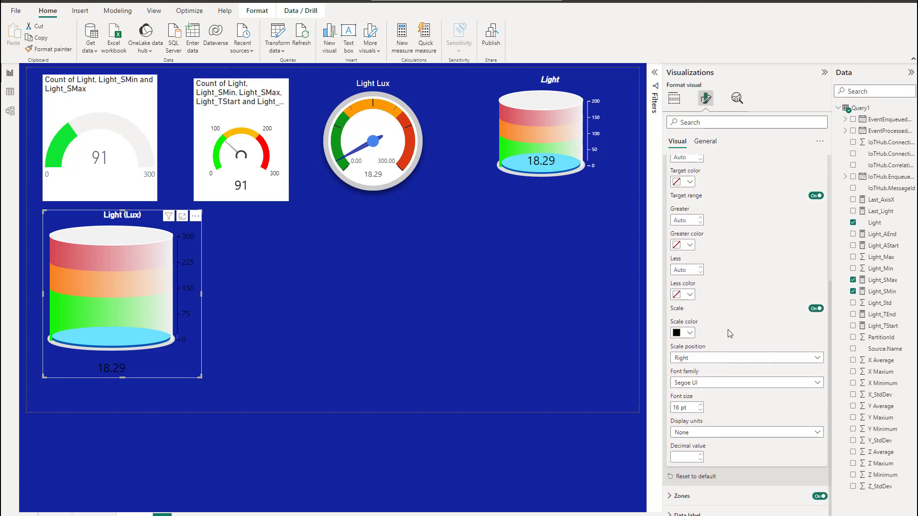
click(689, 333)
click(683, 367)
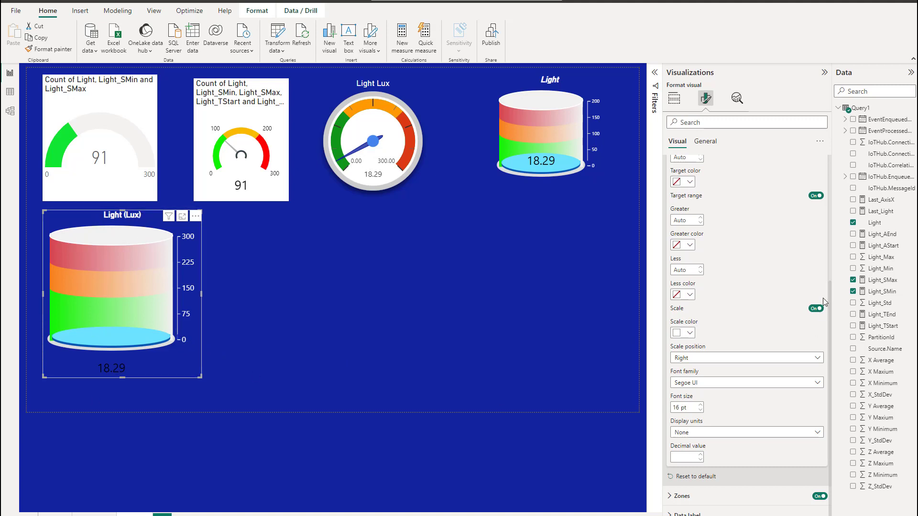
Place the new cylindrical gauge's data label within the cylinder and color it black after trying white.
click(665, 514)
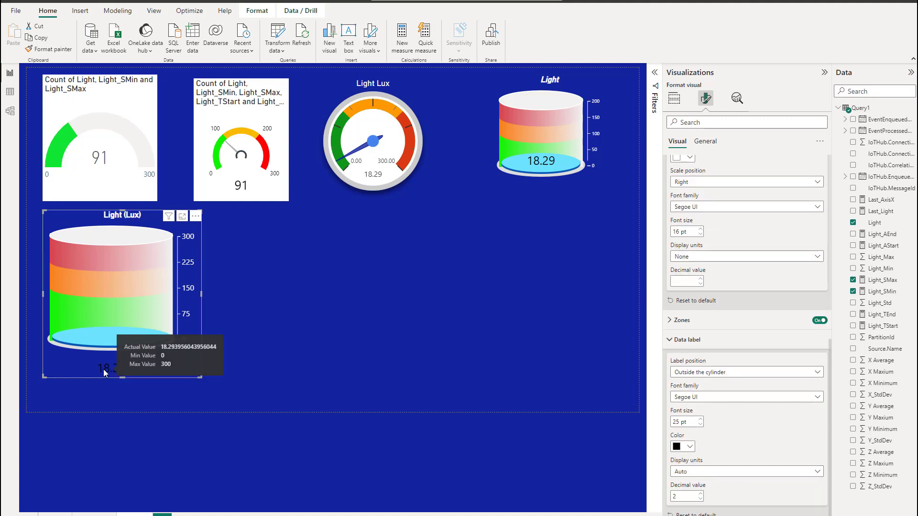
click(689, 447)
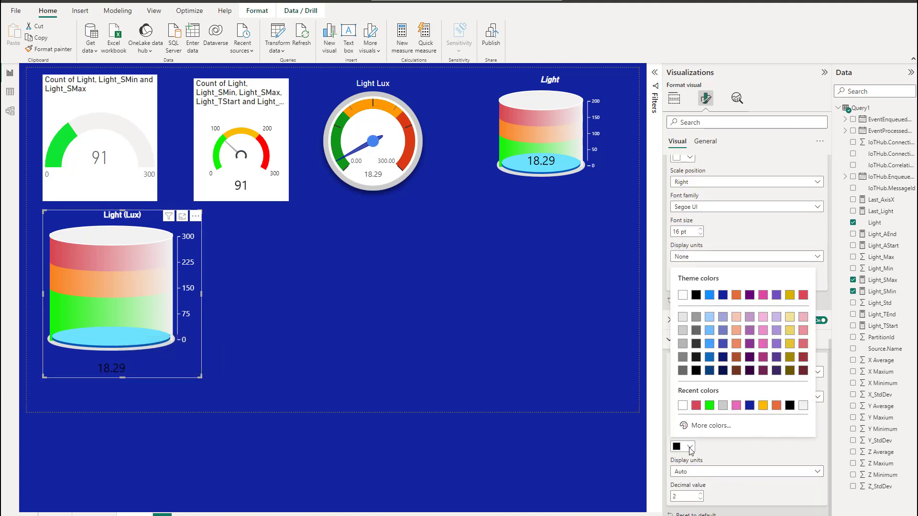
click(682, 295)
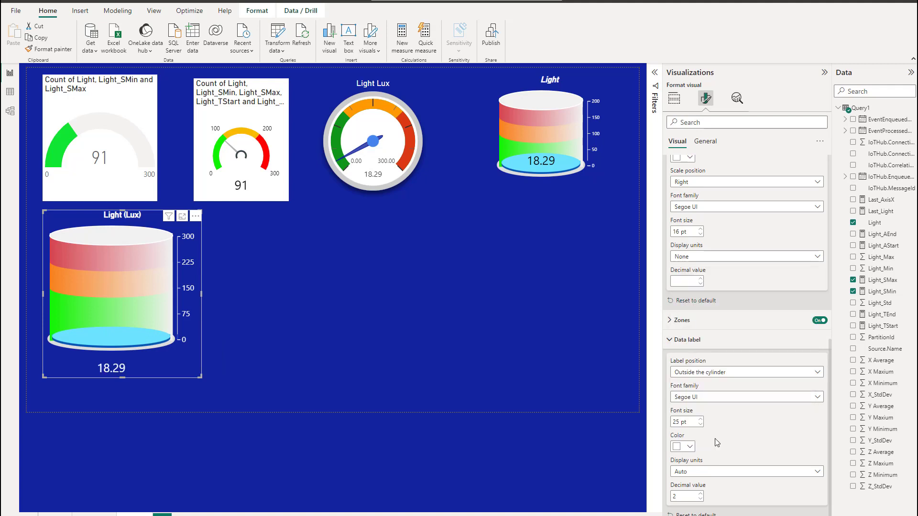
click(818, 374)
click(702, 383)
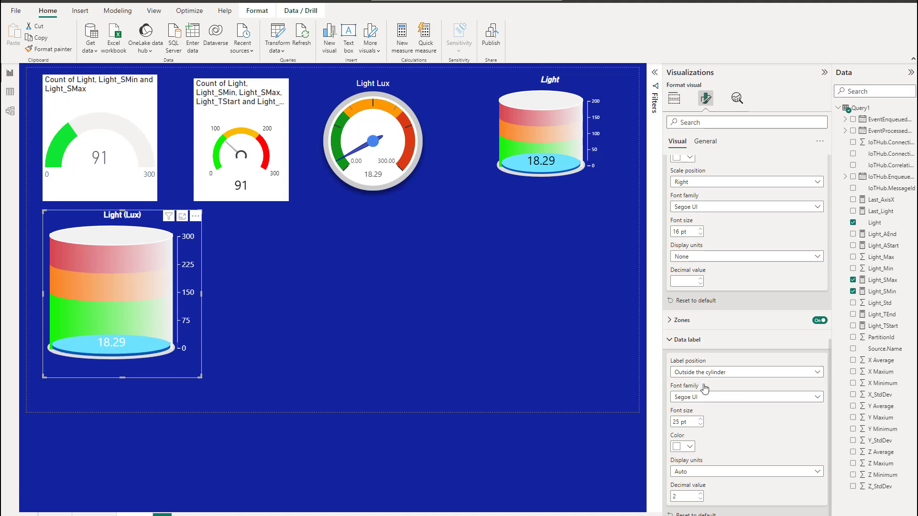
click(690, 446)
click(696, 295)
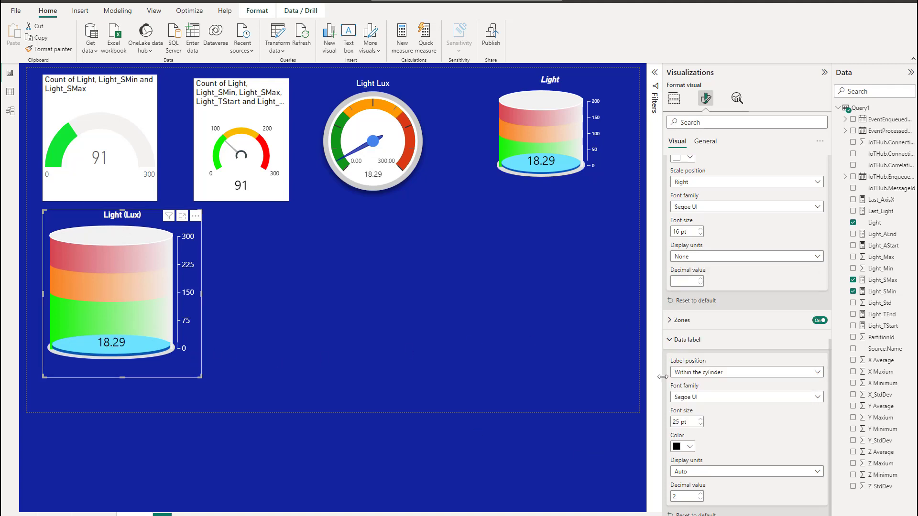
Try Count as the aggregation of Light in the new cylindrical gauge's actual value and return it to Average.
scroll(755, 335, up, 3)
scroll(754, 321, up, 5)
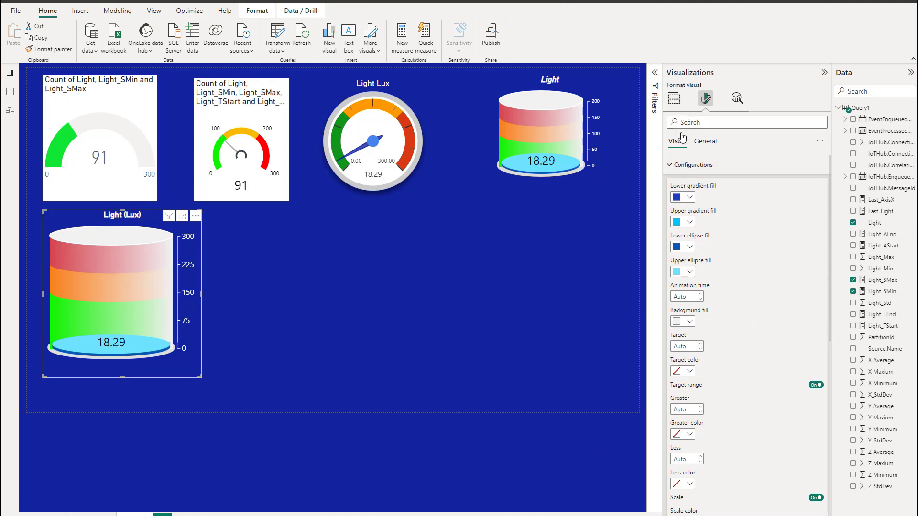
click(674, 99)
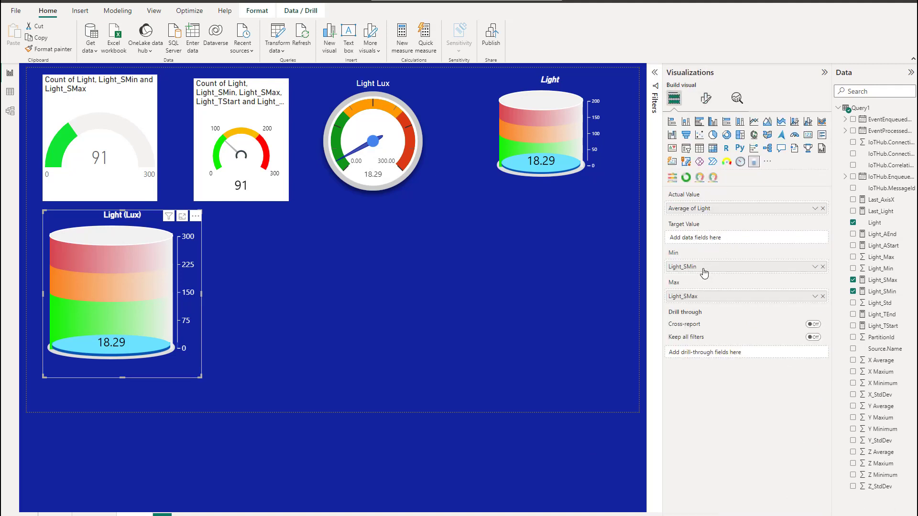
click(814, 209)
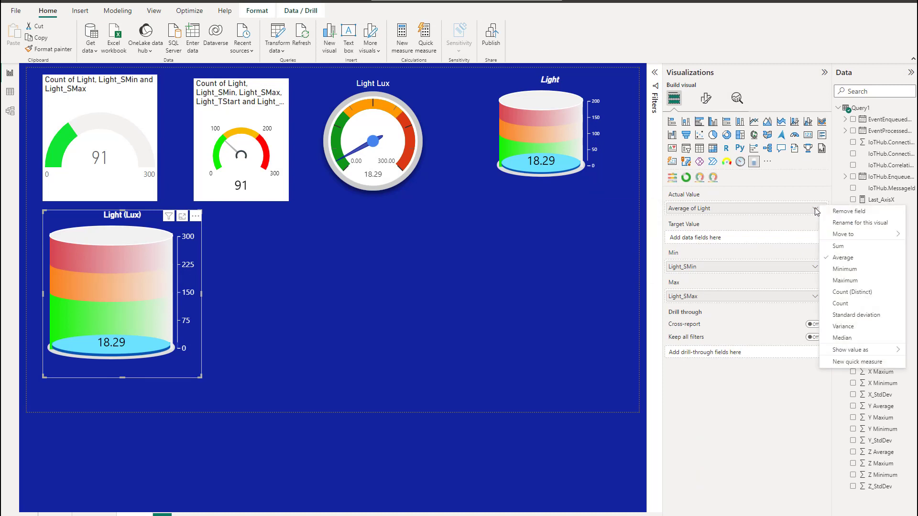
click(841, 304)
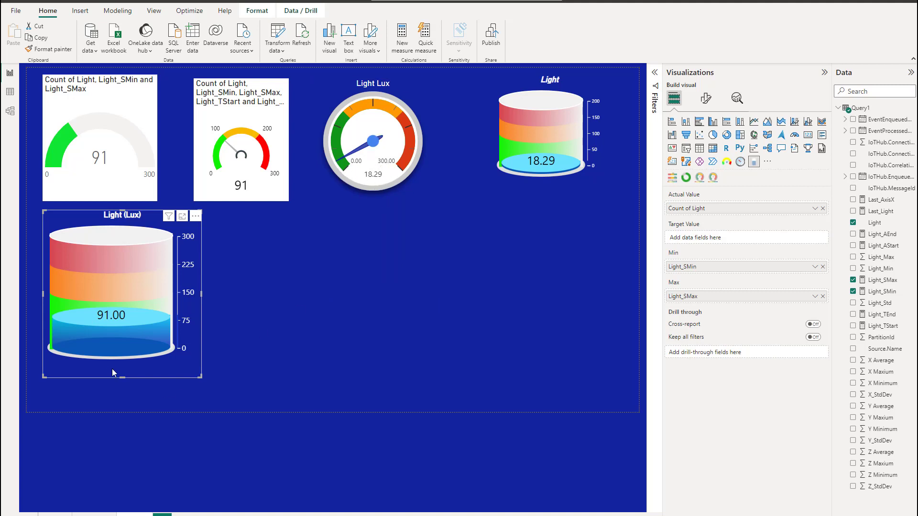
mouse_move(105, 317)
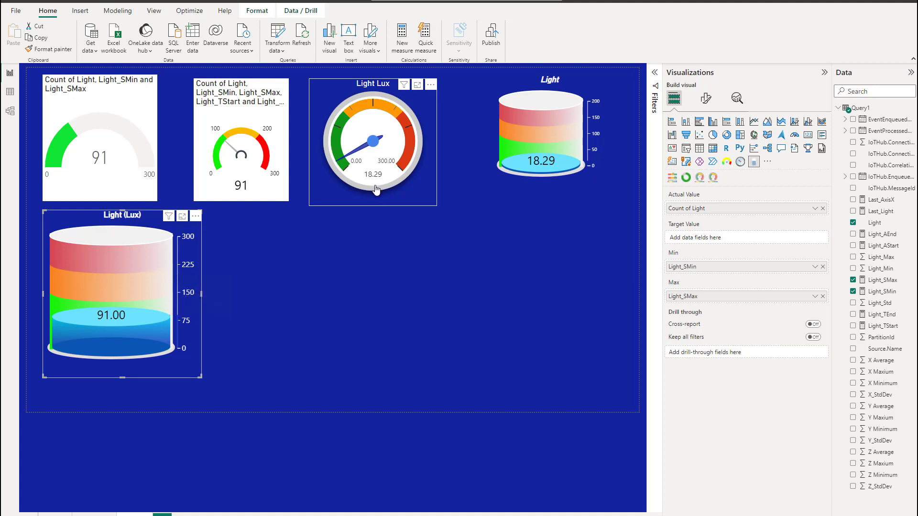
mouse_move(536, 176)
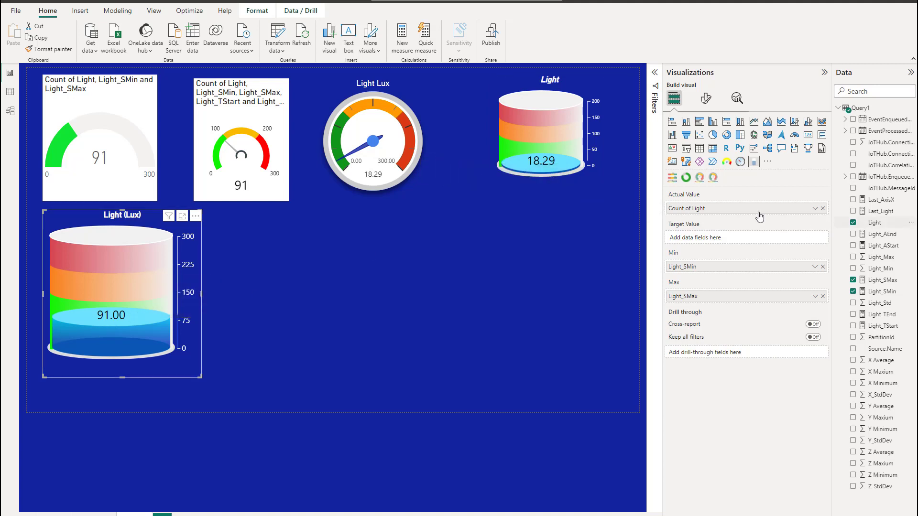
click(815, 209)
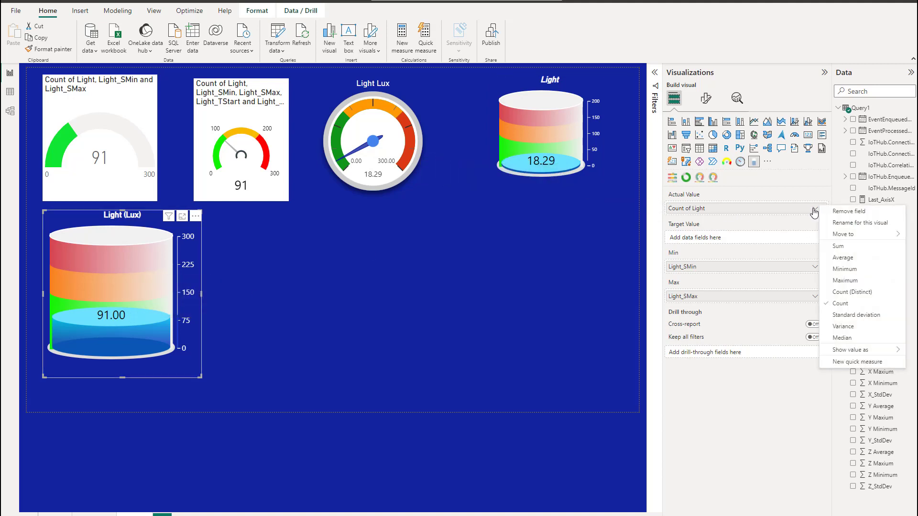
click(842, 258)
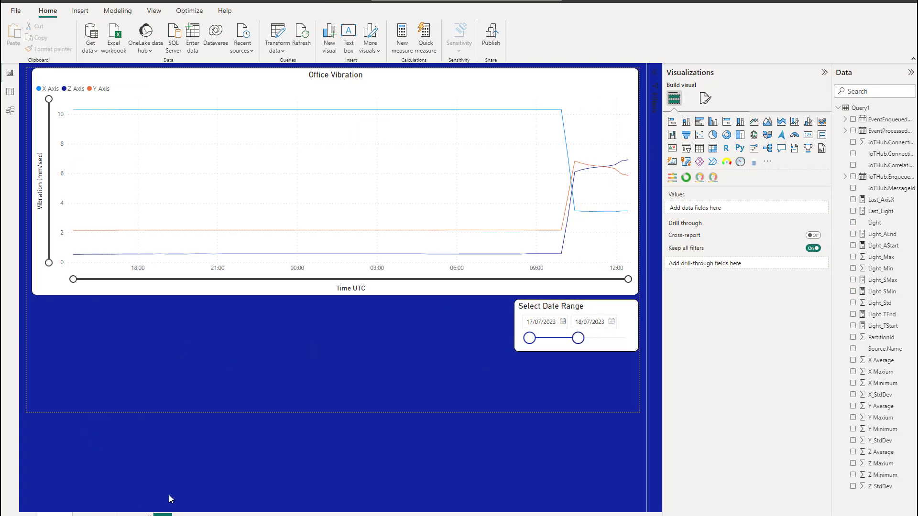
Return to the report page with the gauges, collapse the Visualizations pane and widen the Data pane.
click(137, 514)
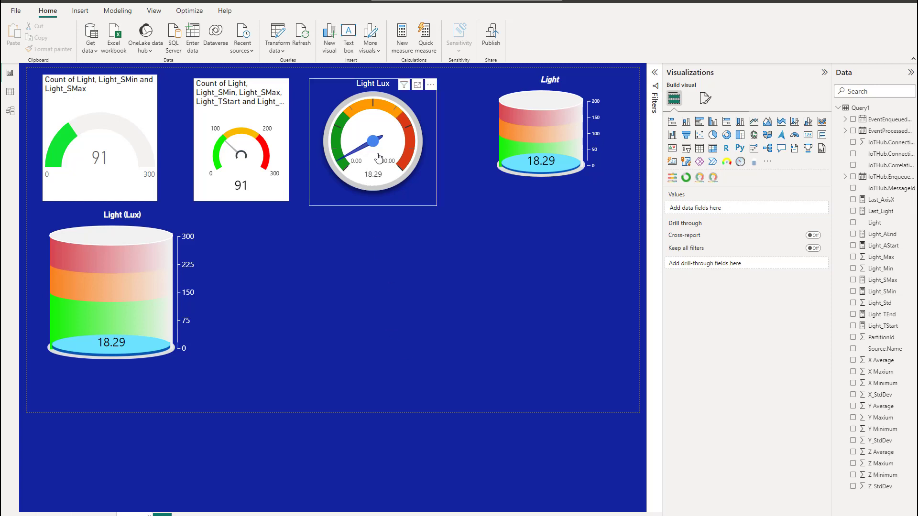
click(824, 72)
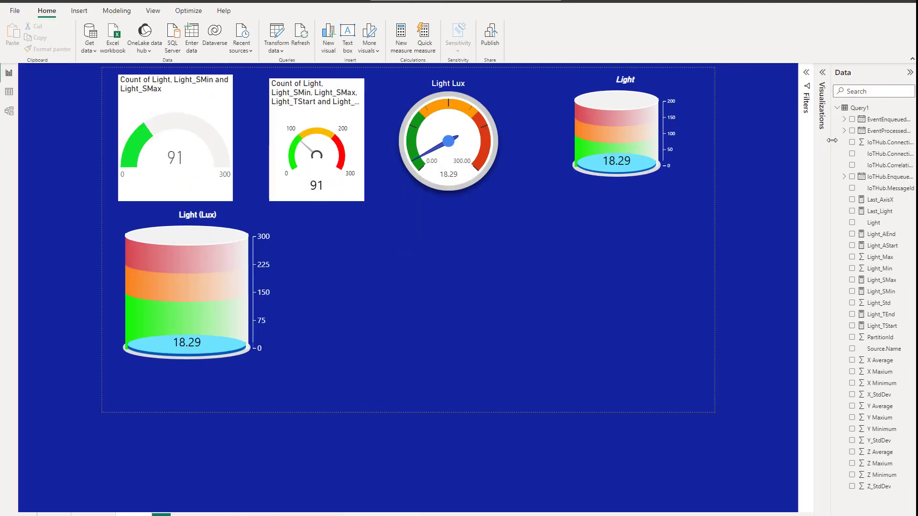
drag(831, 382, 715, 382)
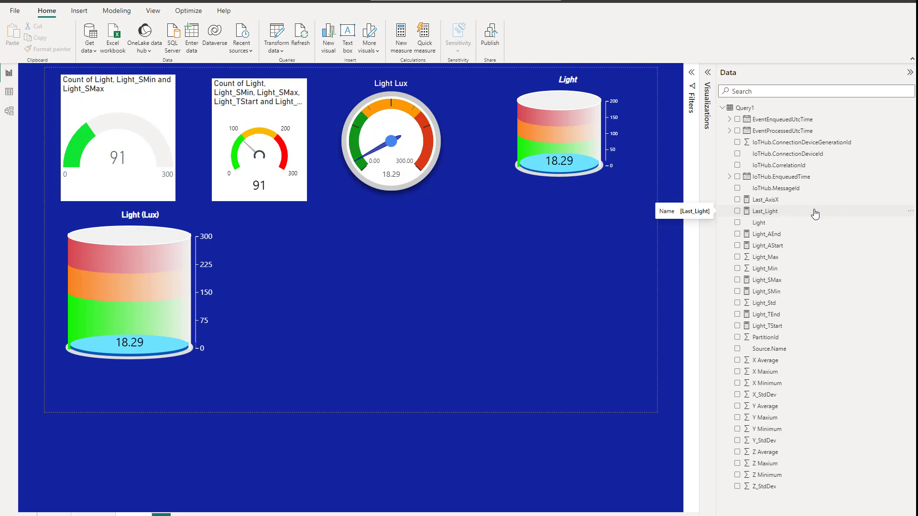
Create a new measure in the Query1 table defined as Test = 300.
right_click(740, 110)
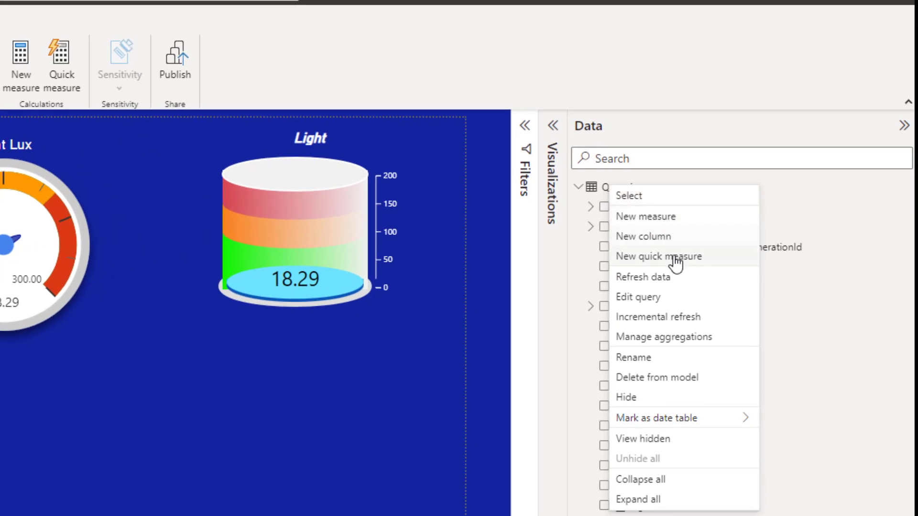
click(661, 218)
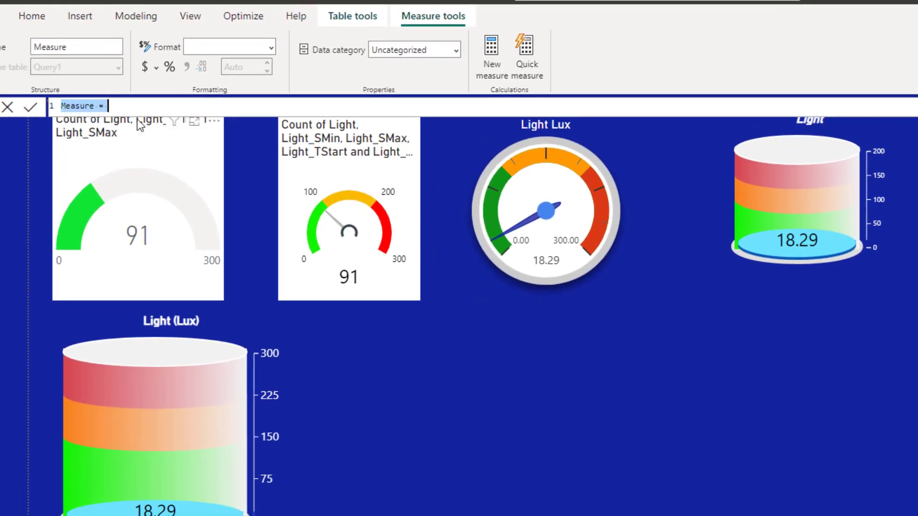
click(94, 106)
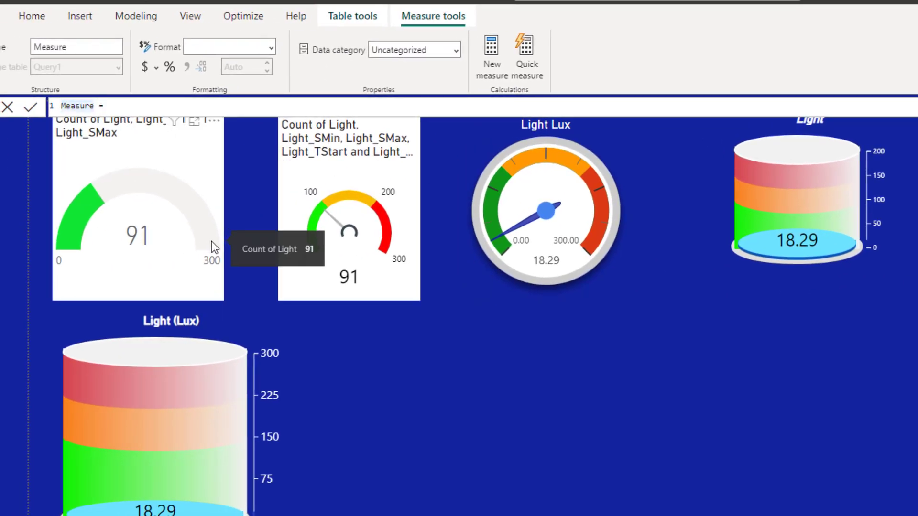
key(BackSpace)
key(BackSpace)
key(BackSpace)
key(BackSpace)
key(BackSpace)
key(BackSpace)
key(BackSpace)
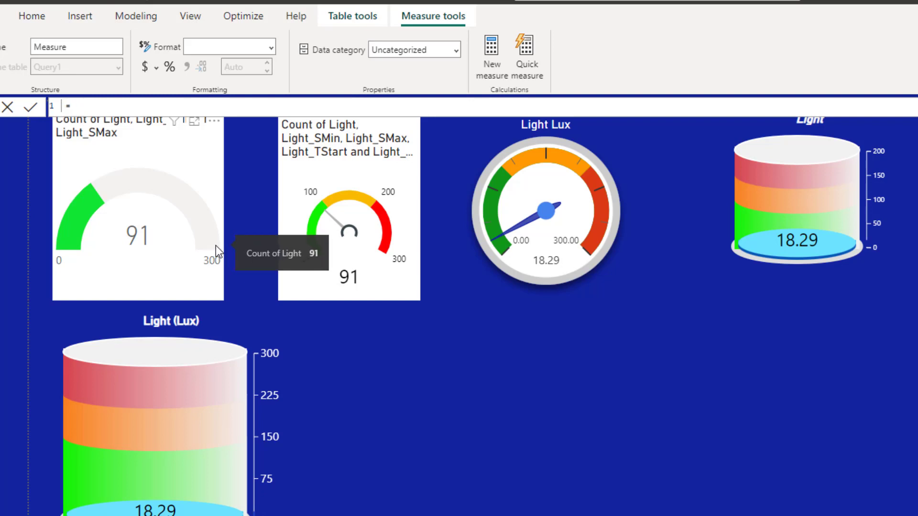
text(Test)
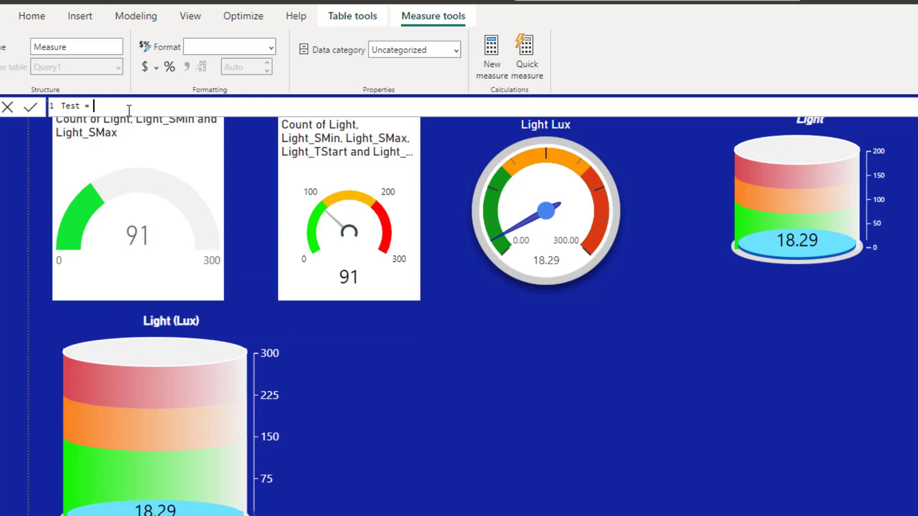
text(300)
key(Return)
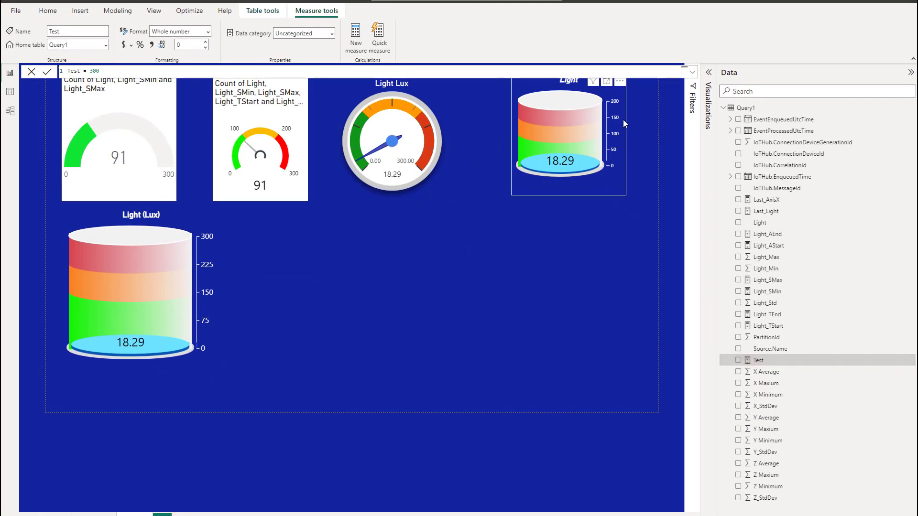
Try the Test measure as the lower cylindrical gauge's actual value and replace it with the Light field.
click(711, 72)
click(98, 282)
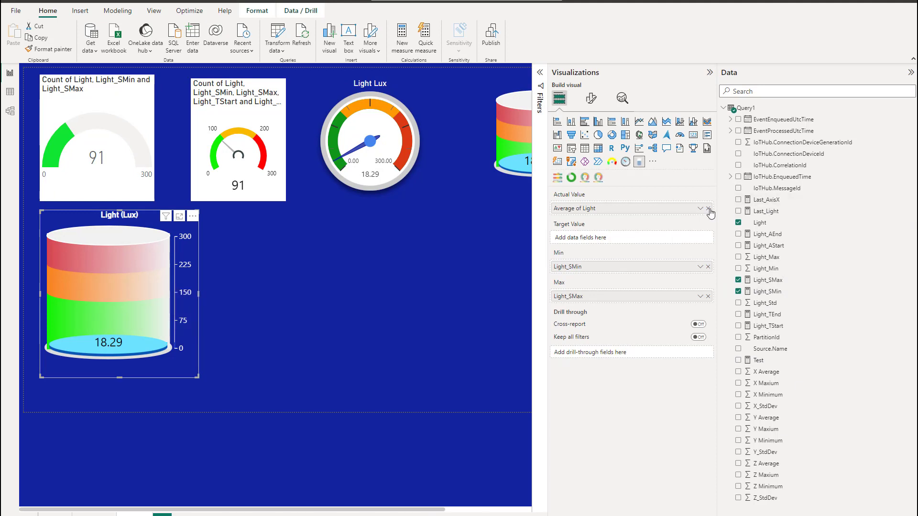
drag(760, 364, 608, 209)
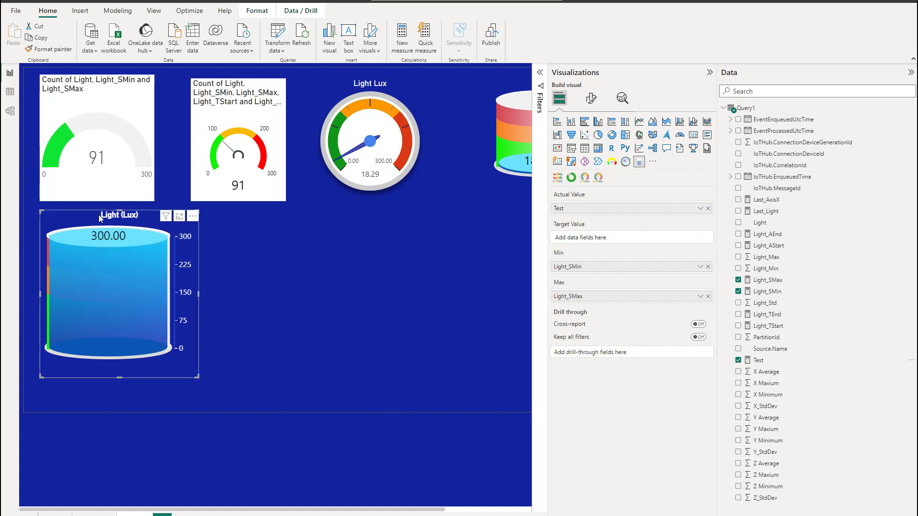
click(708, 209)
drag(761, 224, 588, 209)
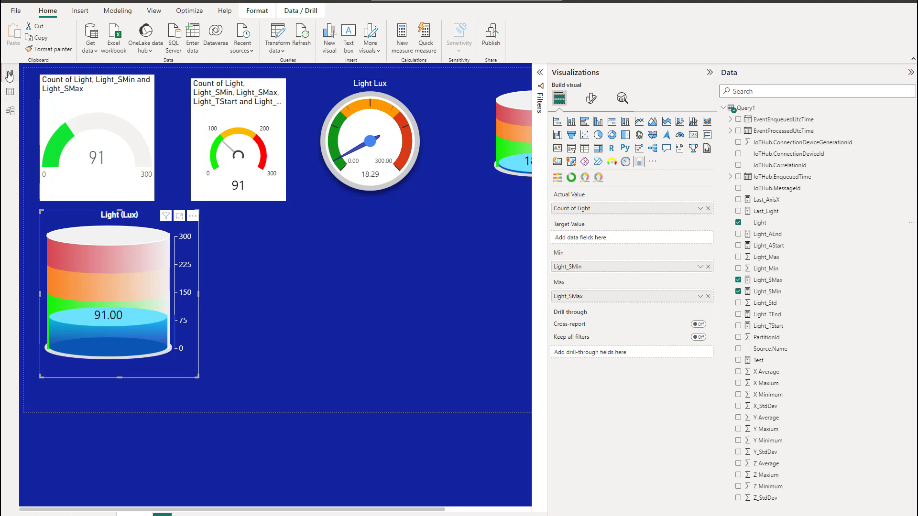
Review the Query1 data across to its event time columns and open the Last_Light measure's formula in the report.
click(10, 91)
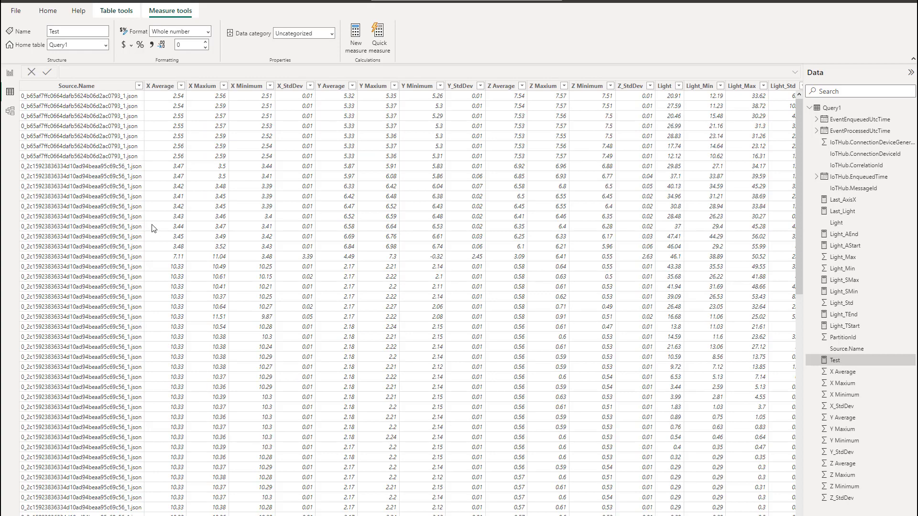
scroll(709, 512, right, 15)
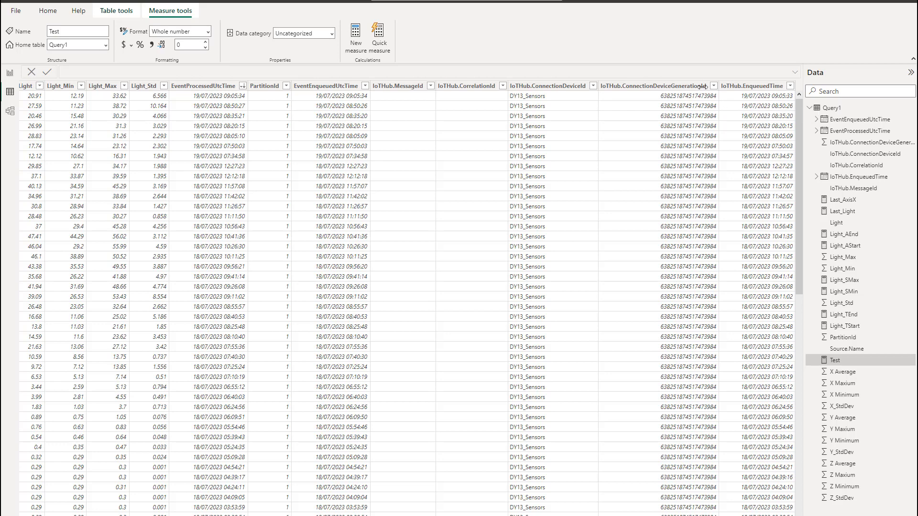
click(9, 73)
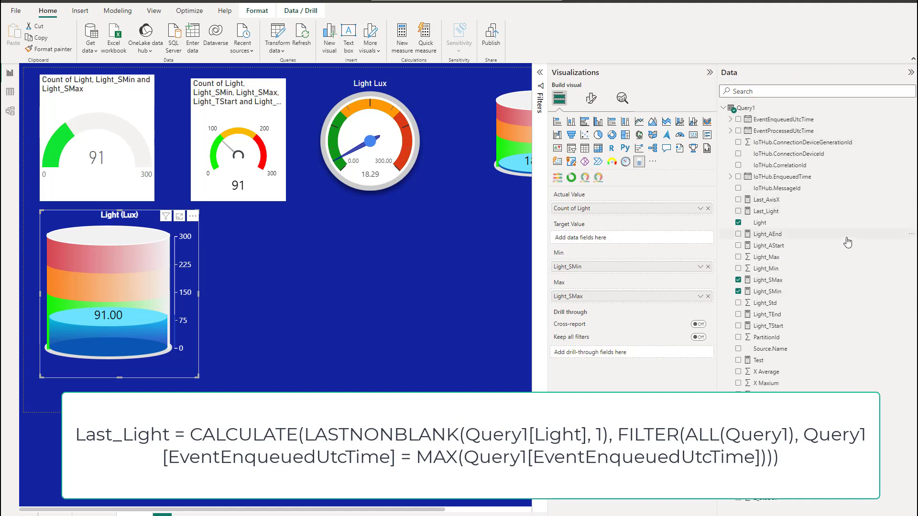
double_click(765, 211)
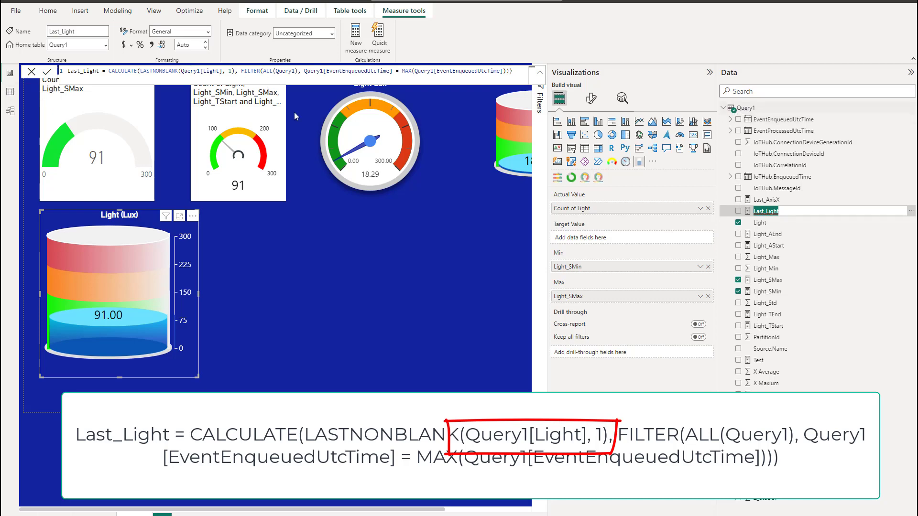
Return to the Query1 table data and select the Light column that the Last_Light formula uses.
click(10, 92)
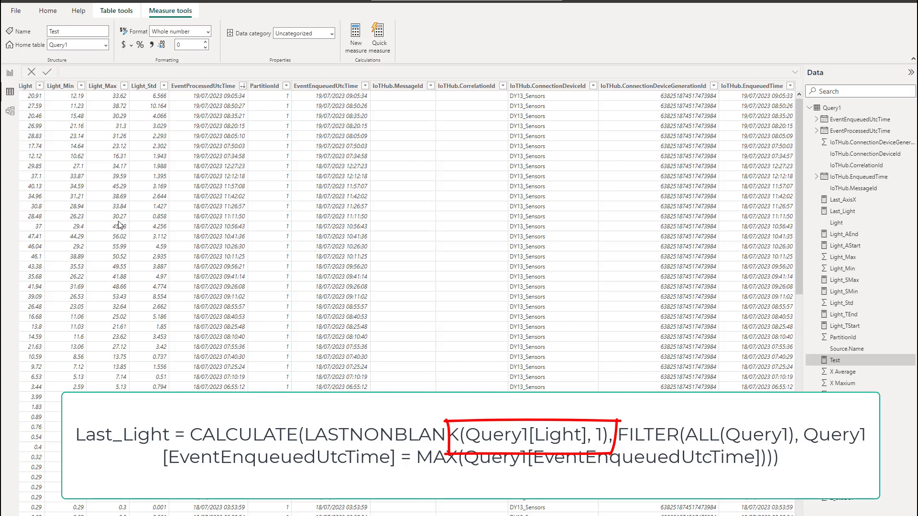
scroll(412, 239, left, 5)
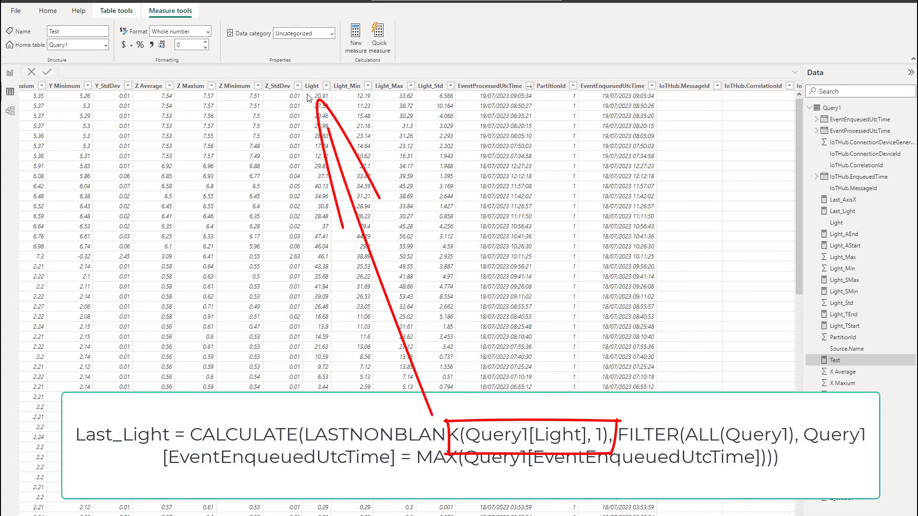
click(317, 97)
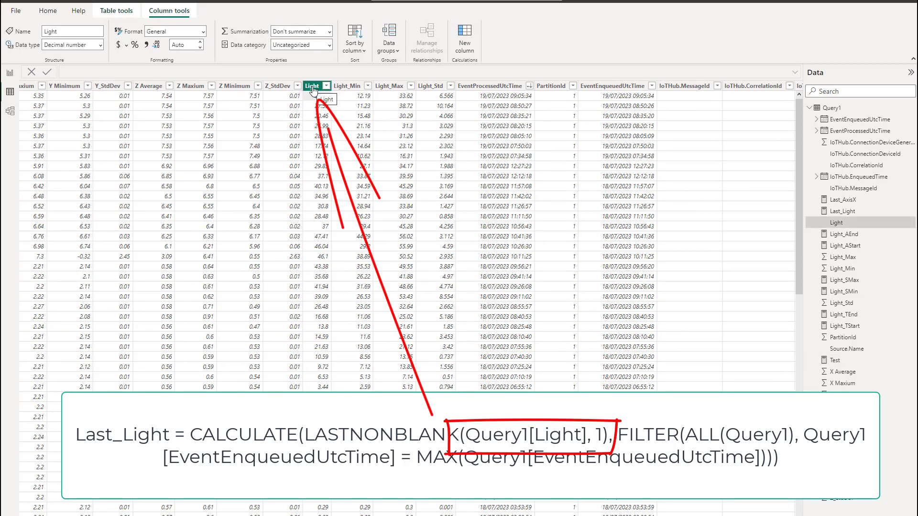
Review the Last_Light formula in the report and summarize the lower cylindrical gauge's Light actual value as Average.
click(10, 73)
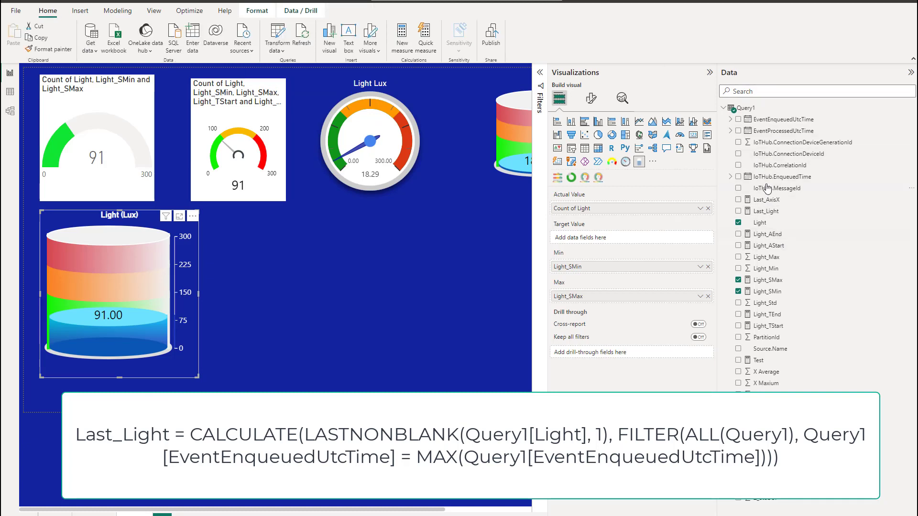
click(767, 211)
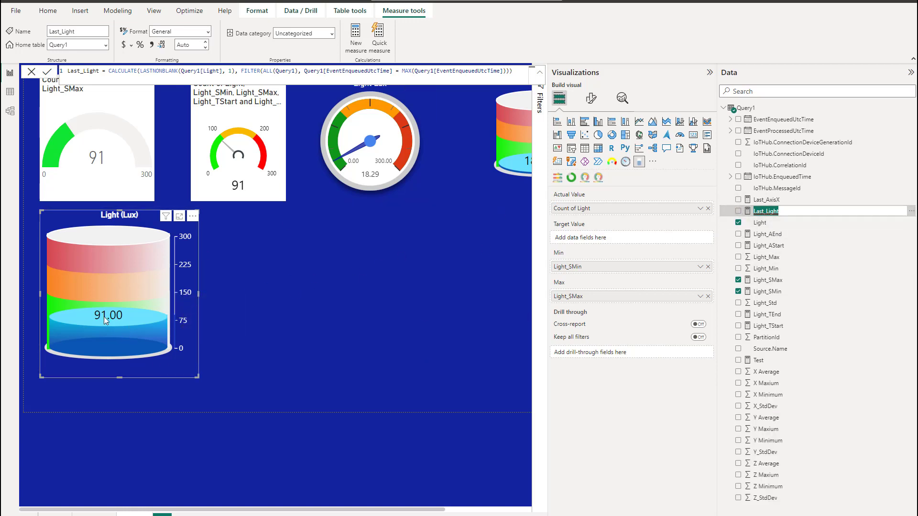
click(700, 209)
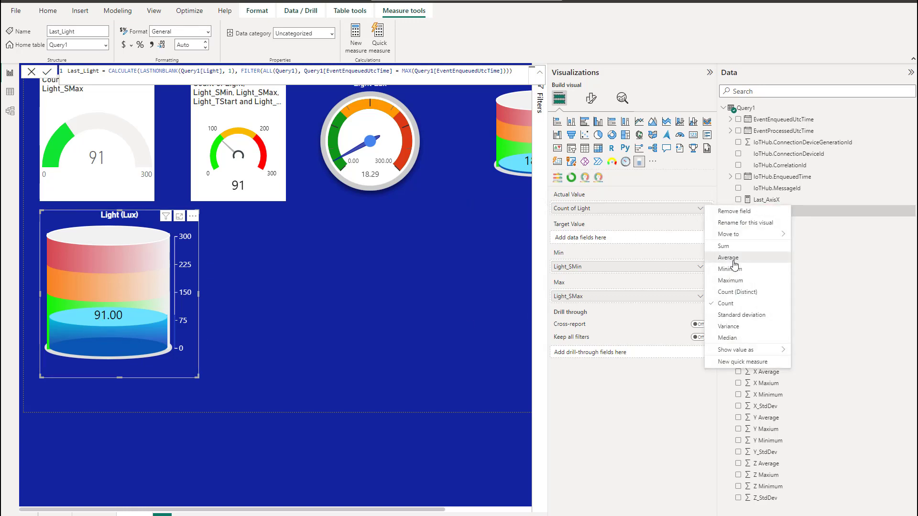
click(724, 258)
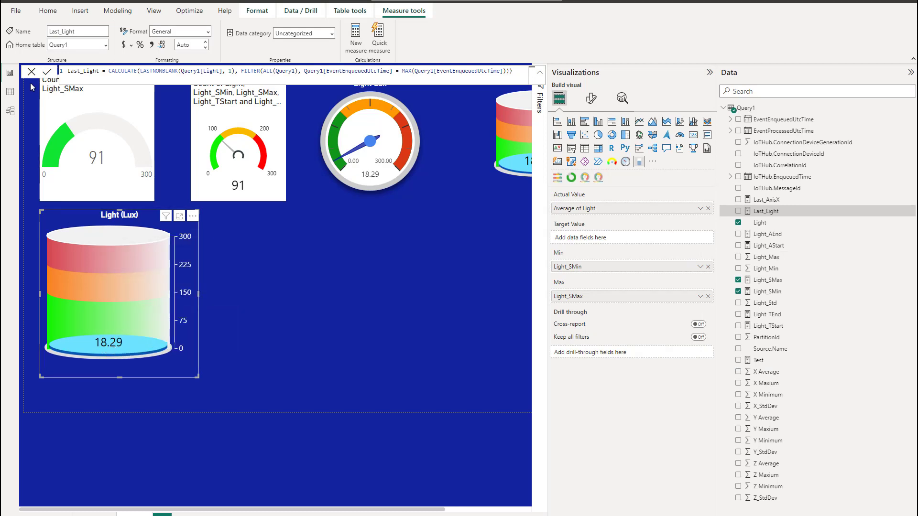
Check the Light column in the Query1 data, then replace the lower cylindrical gauge's actual value with the Last_Light measure.
click(9, 93)
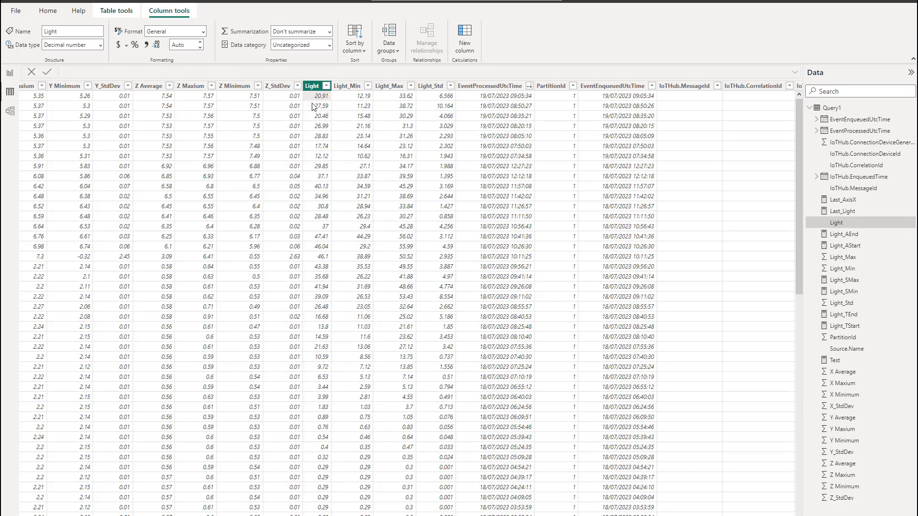
click(10, 75)
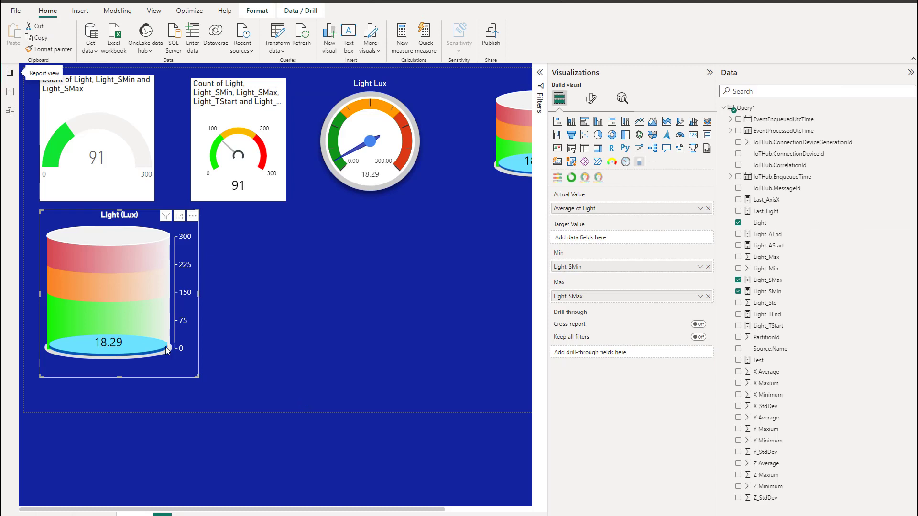
click(708, 208)
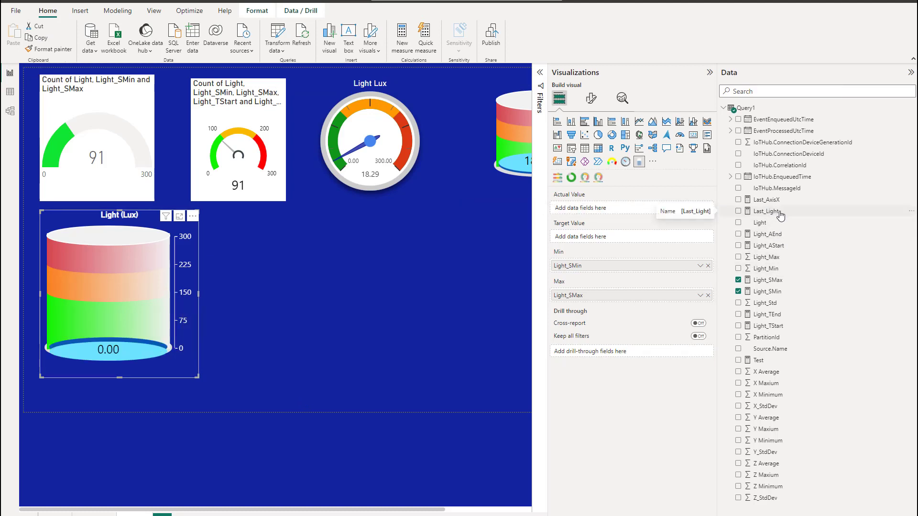
drag(780, 216, 626, 210)
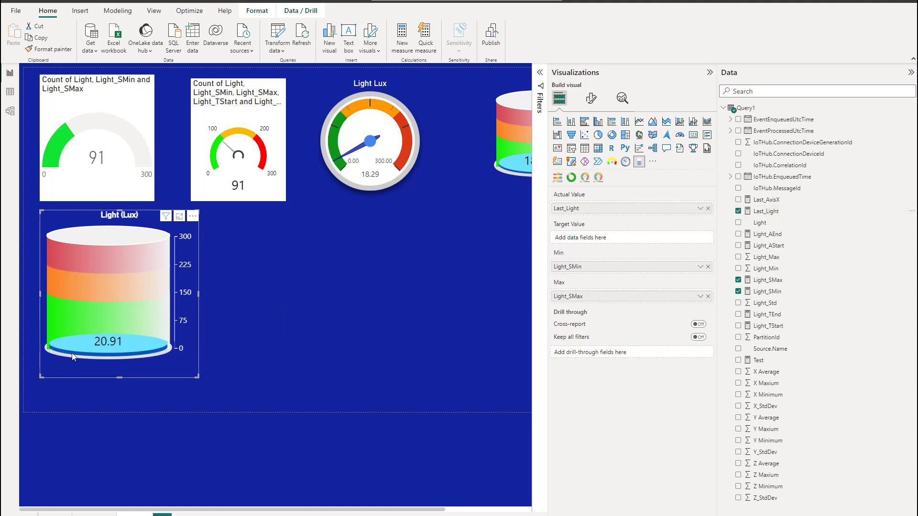
Replace the averaged Light field used as the Light Lux dial gauge's pointer value with the Last_Light measure.
click(377, 175)
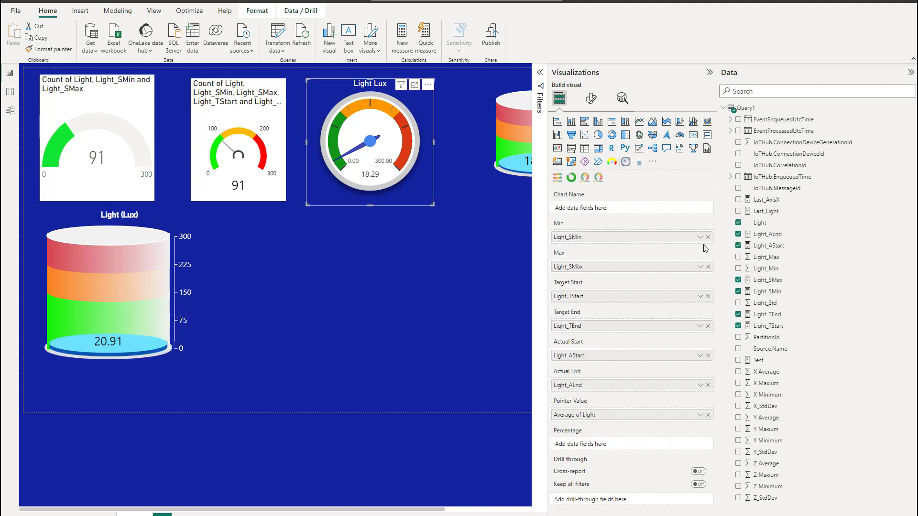
click(708, 414)
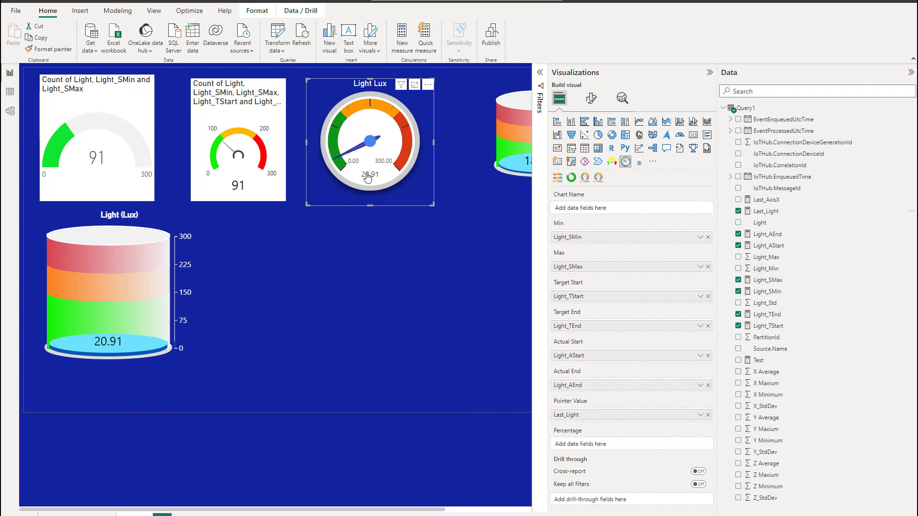